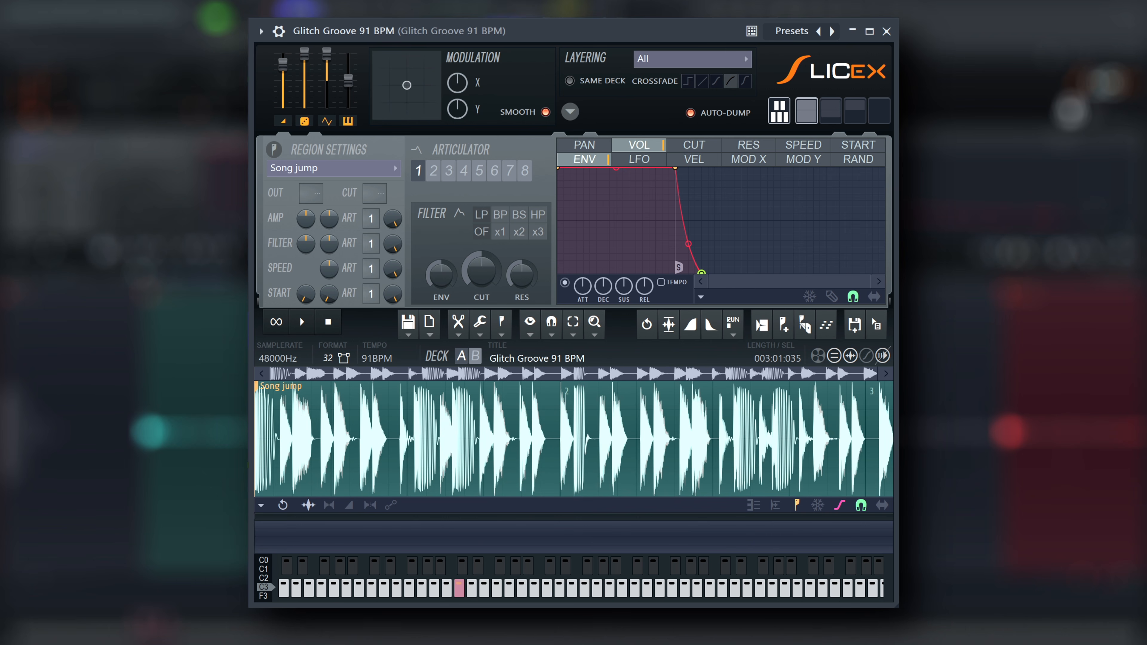
# Step: Auto-slice the Glitch Groove 91 BPM loop in Slicex
pyautogui.click(805, 324)
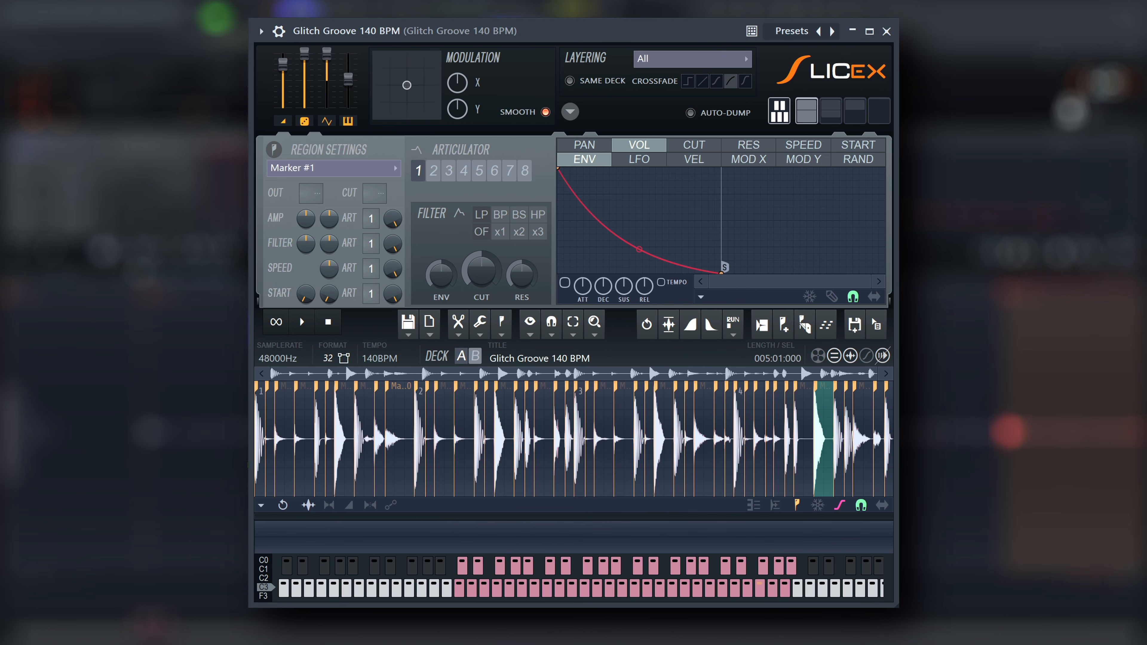
pyautogui.moveTo(349, 67); pyautogui.dragTo(354, 81)
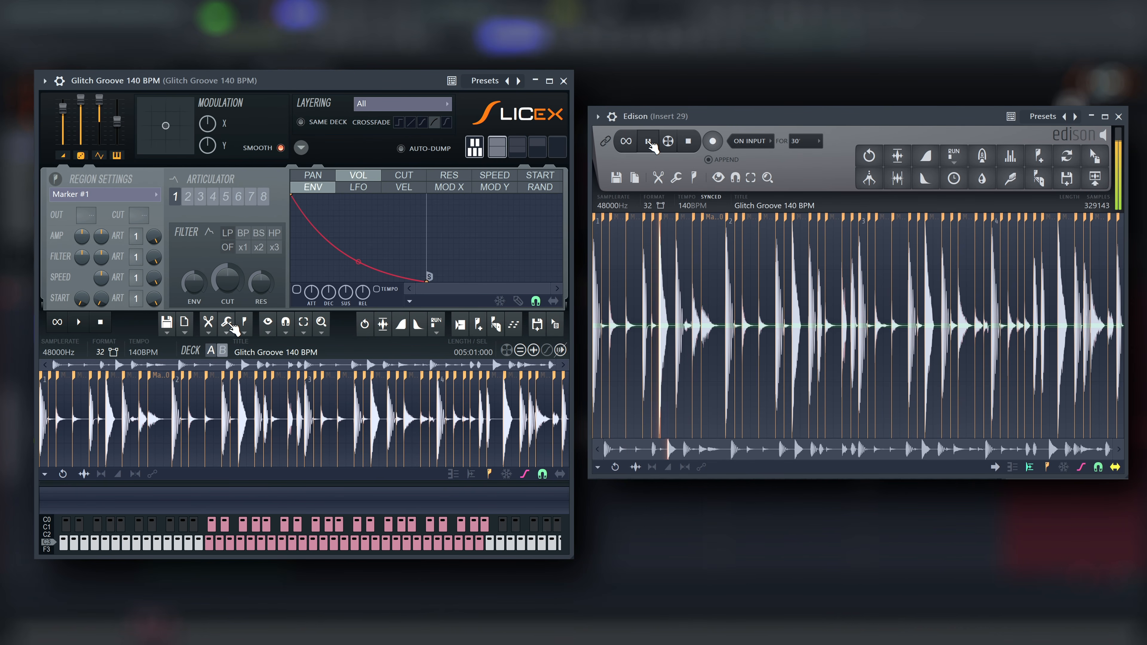
# Step: Denoise the Glitch Groove 140 BPM sample in Edison, using a noise profile acquired from a short selection of the waveform
pyautogui.click(650, 143)
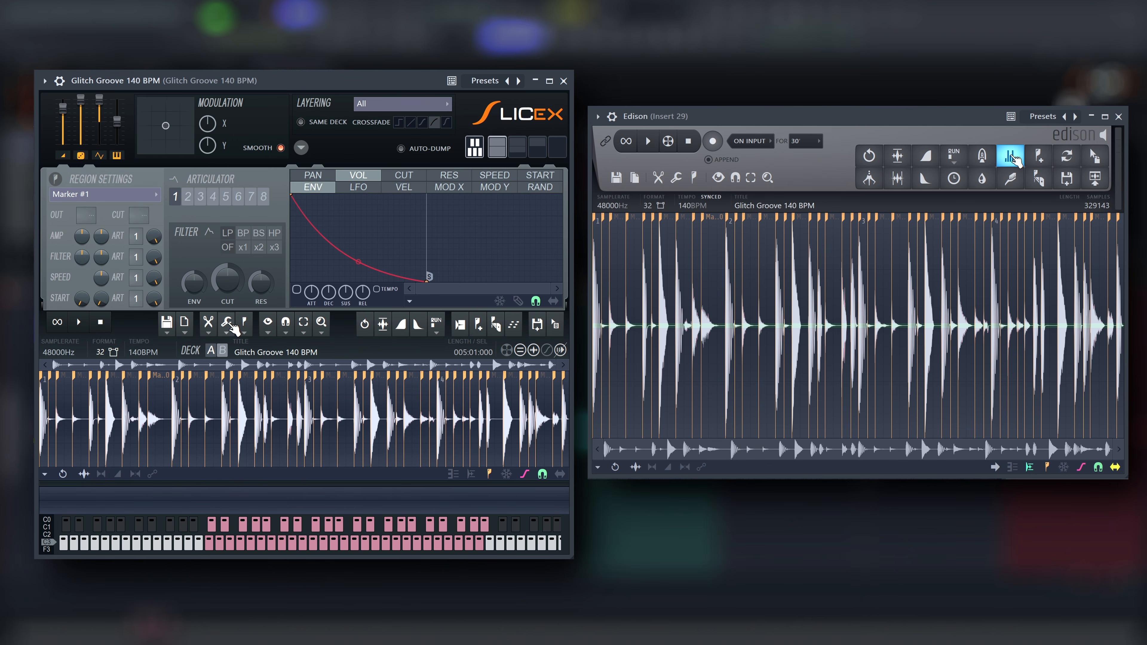
pyautogui.click(1012, 156)
pyautogui.rightClick(698, 309)
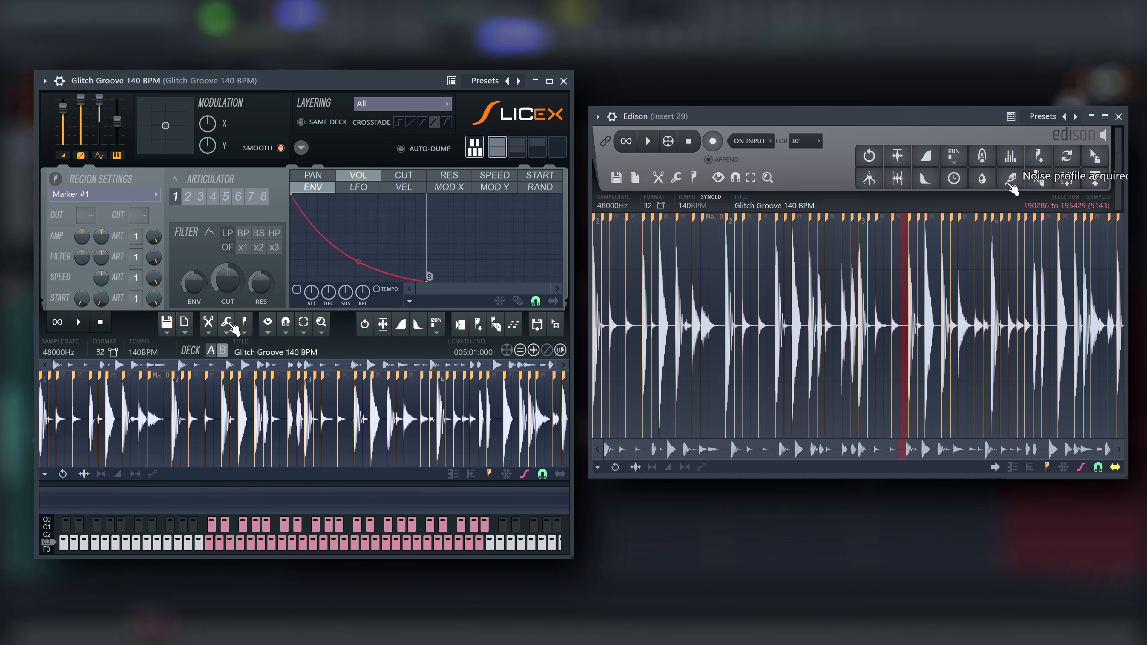
pyautogui.click(1011, 181)
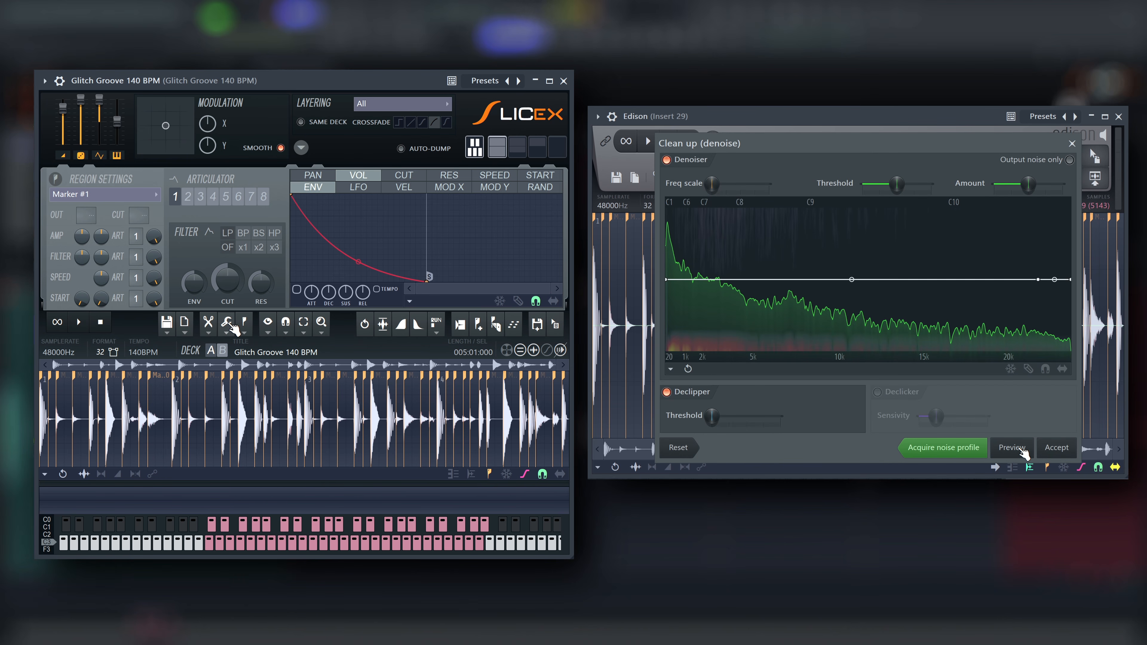
pyautogui.click(1057, 448)
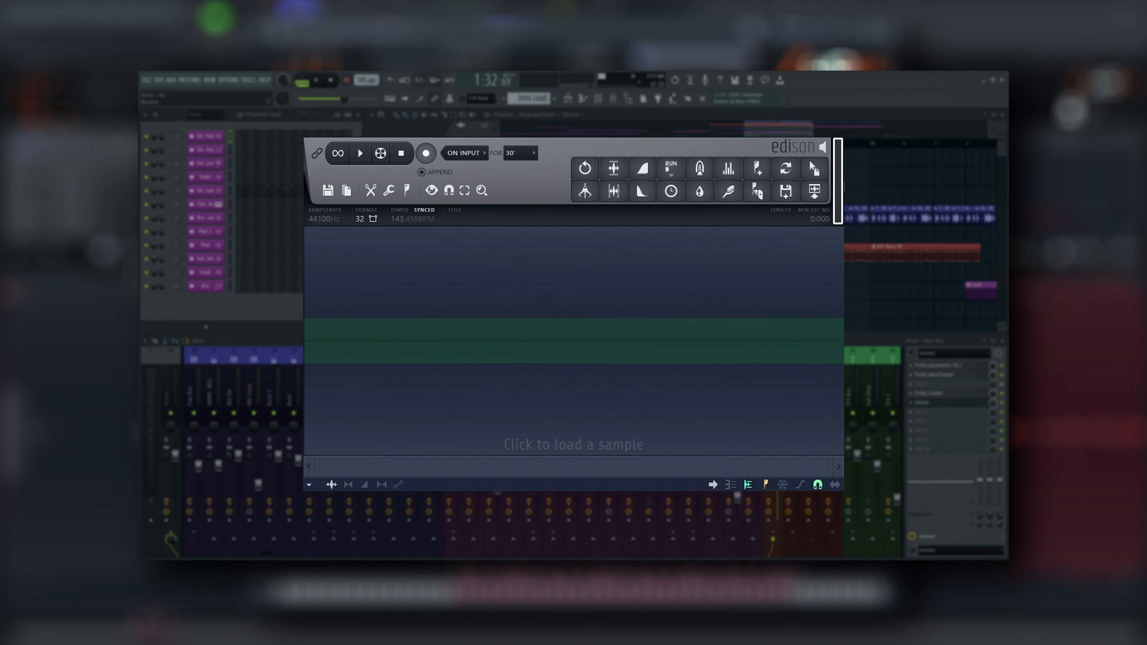
pyautogui.moveTo(838, 185); pyautogui.dragTo(839, 214)
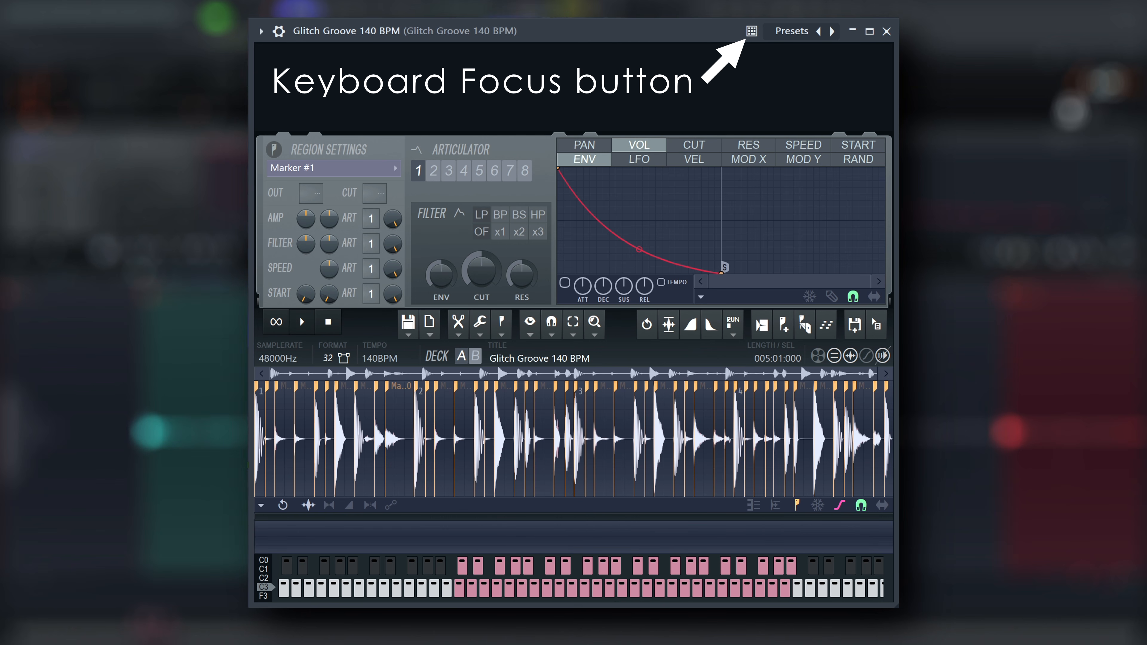
pyautogui.press('space')
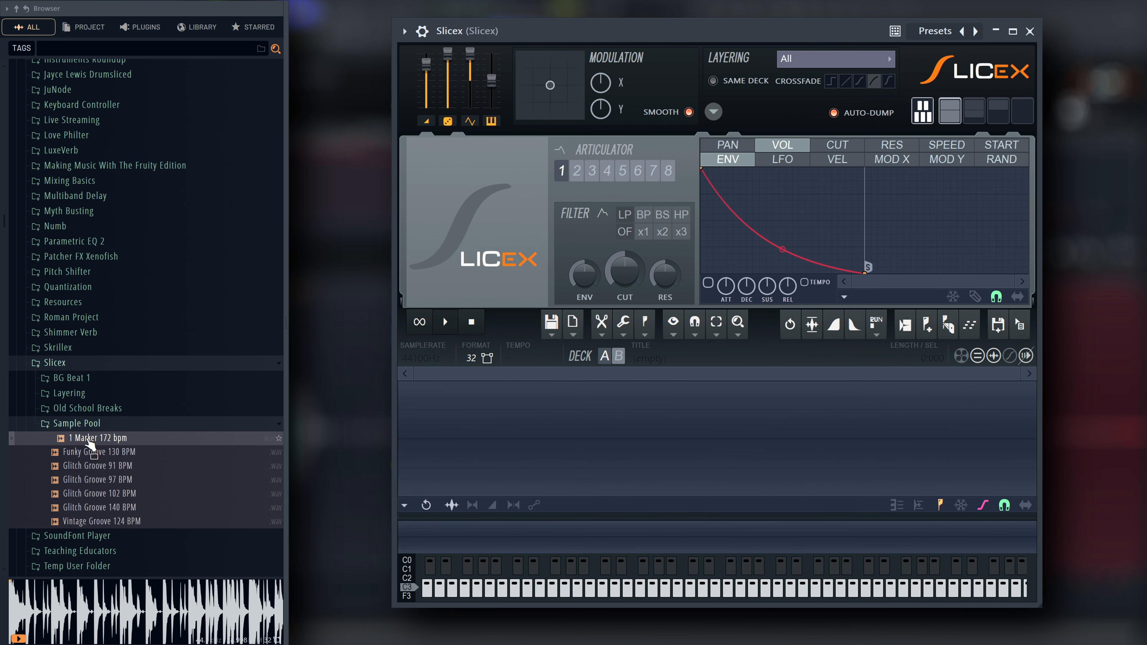
# Step: Load the 1 Marker 172 bpm sample from the Sample Pool folder into deck A and audition it
pyautogui.moveTo(89, 443); pyautogui.dragTo(132, 438)
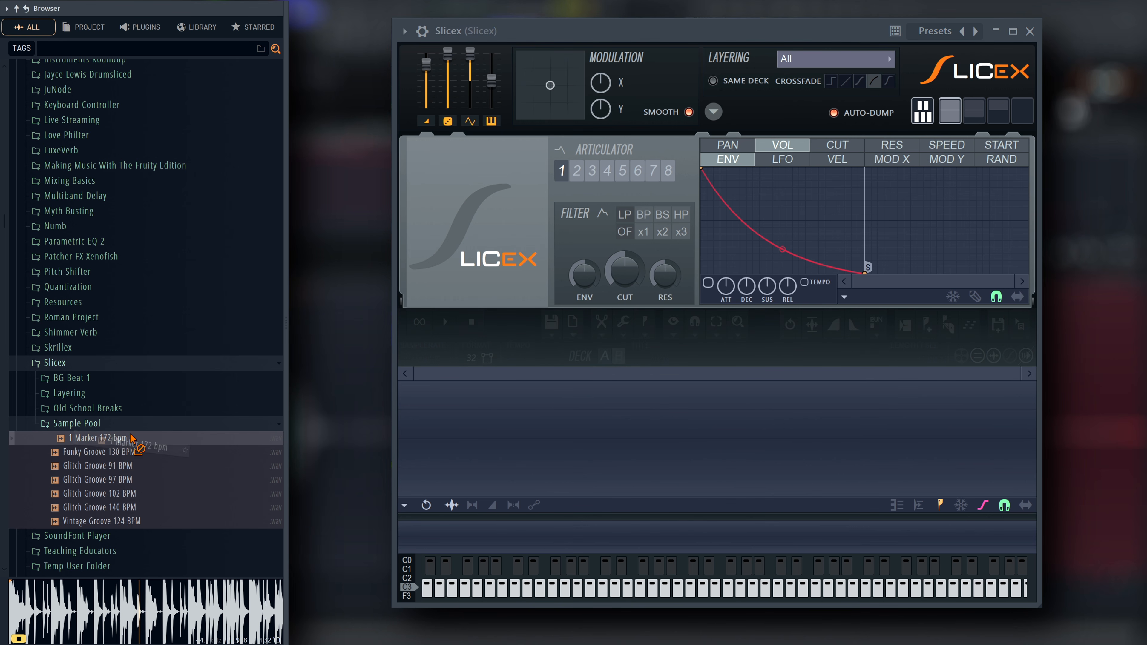
pyautogui.moveTo(618, 433); pyautogui.dragTo(620, 447)
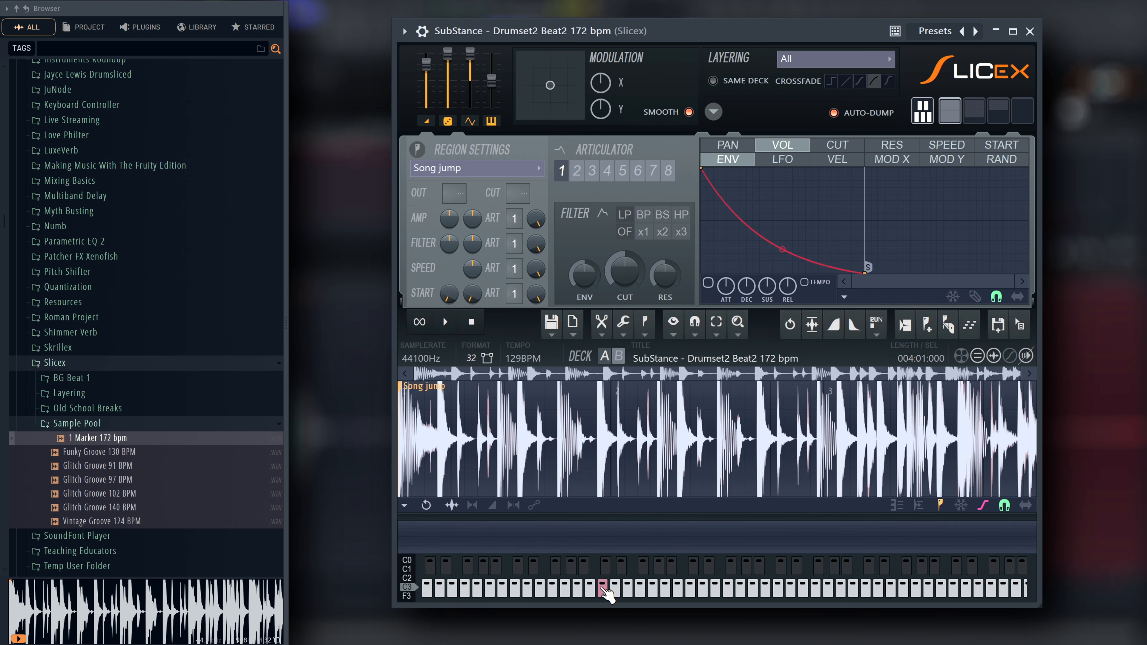
pyautogui.click(603, 588)
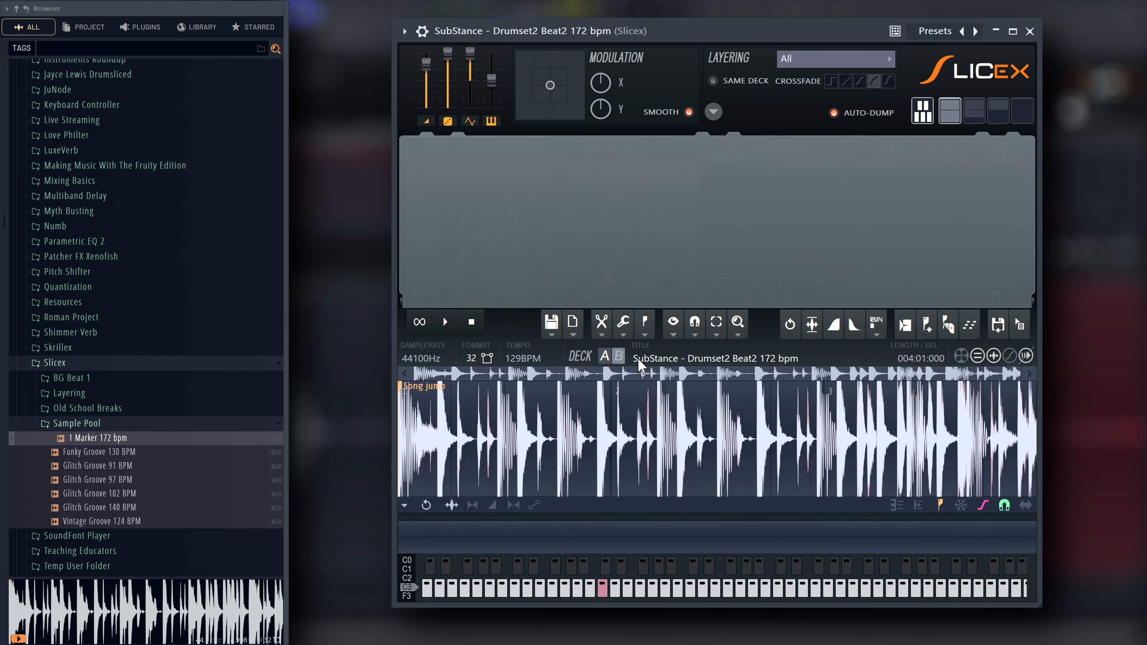
# Step: Slice the loaded drum loop with medium auto-slicing and audition several of its slices
pyautogui.click(646, 330)
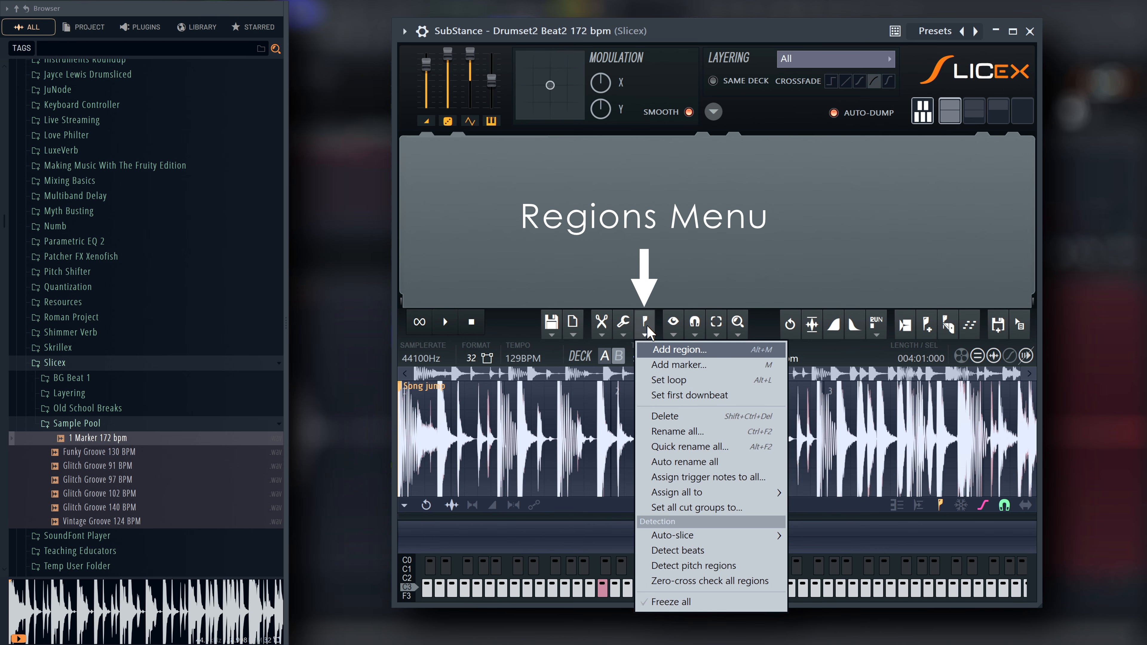
pyautogui.moveTo(732, 540)
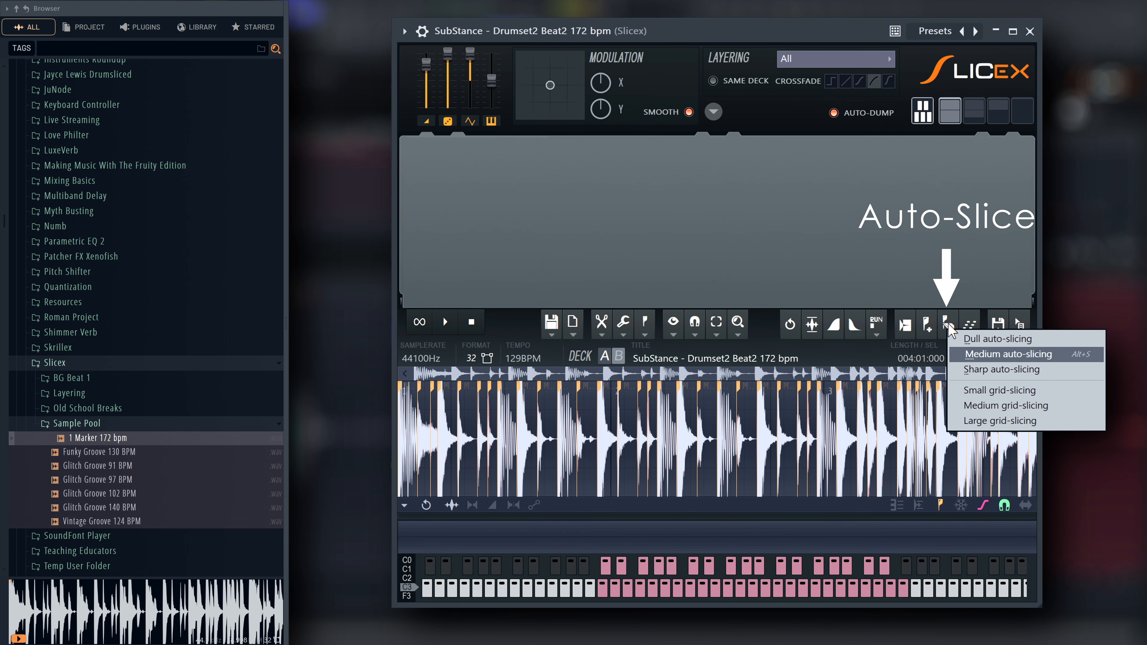
pyautogui.click(948, 326)
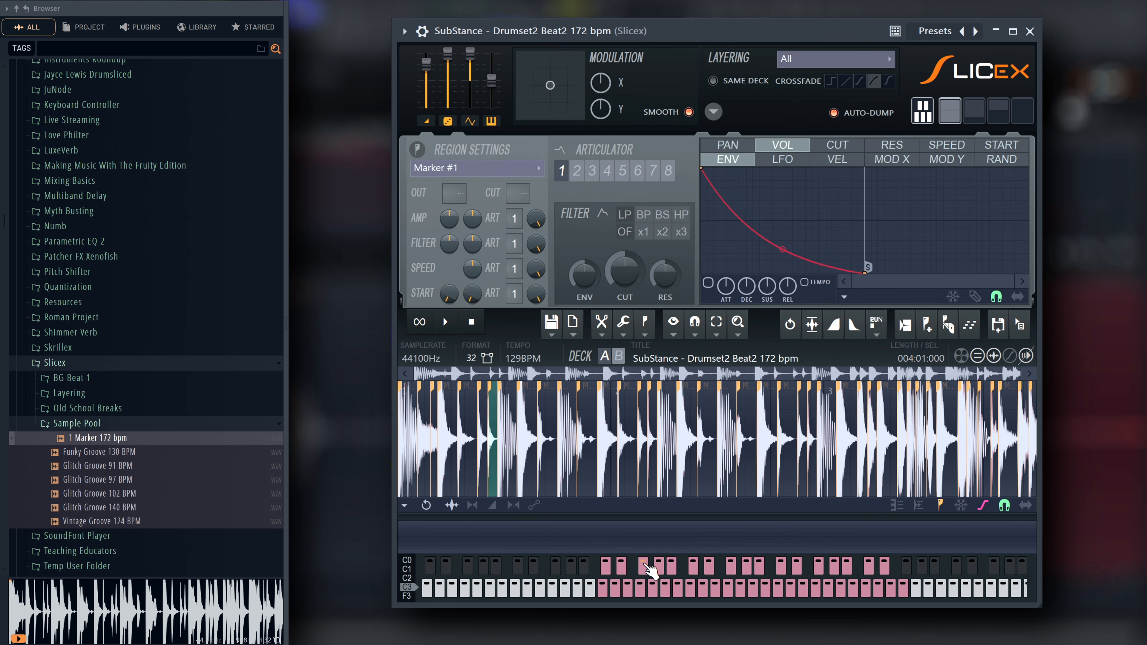
pyautogui.click(651, 589)
pyautogui.click(660, 569)
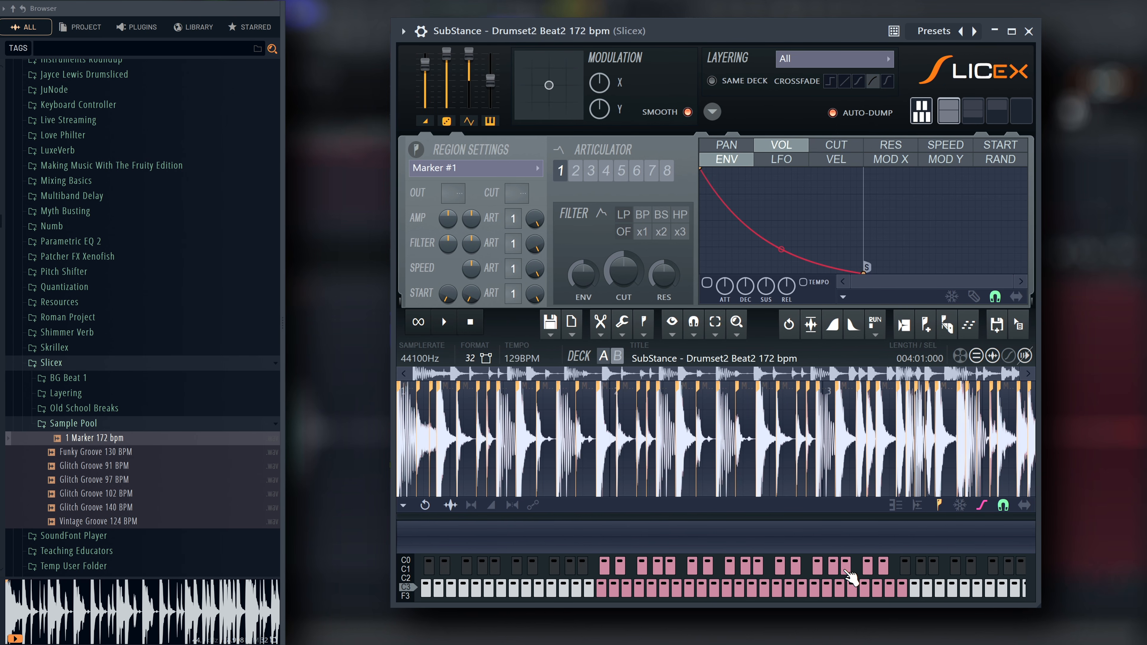
pyautogui.click(849, 572)
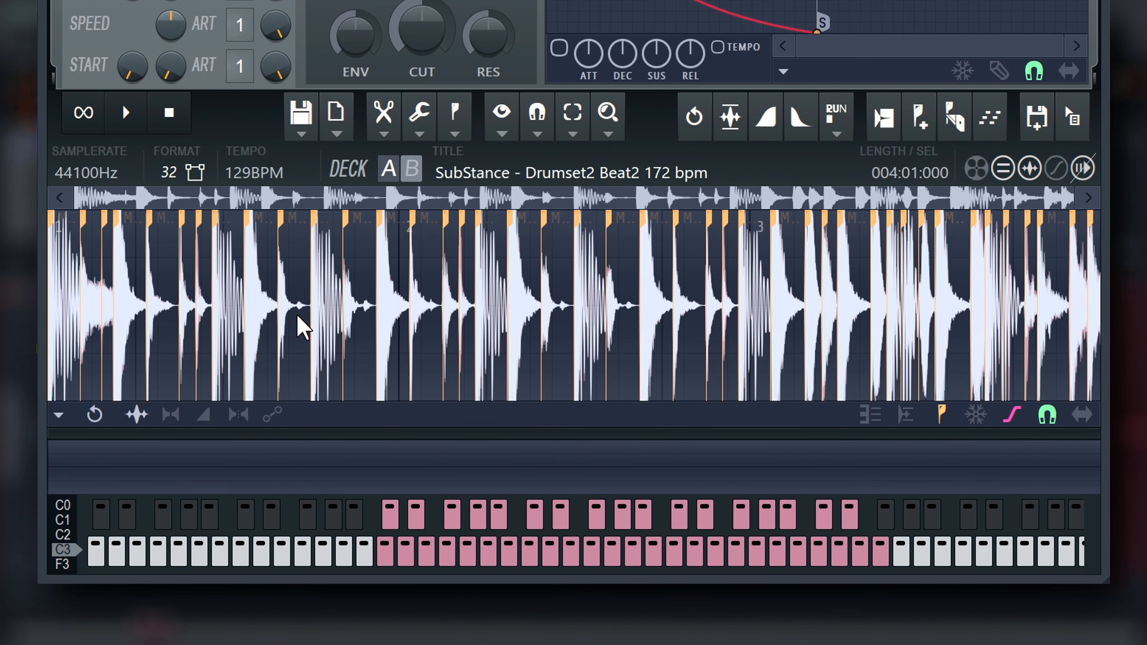
# Step: Add two unnamed slice markers in the first bar, one at 001:03:080 and one on the quiet tail shortly before bar 2
pyautogui.moveTo(296, 318); pyautogui.dragTo(312, 320)
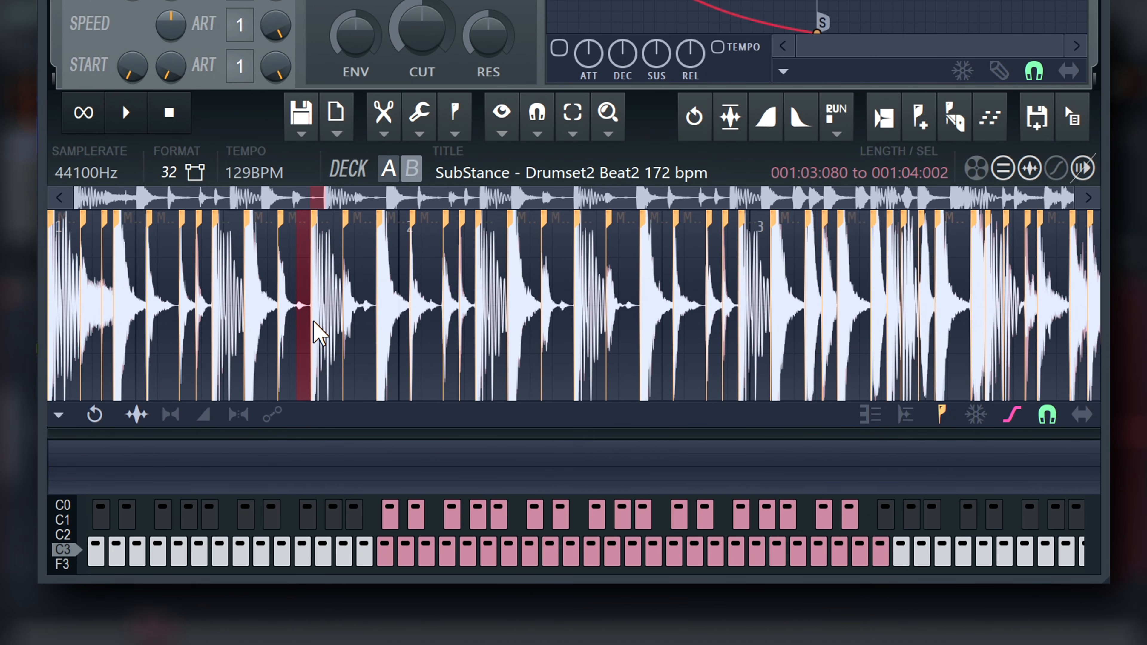
pyautogui.press('alt+Insert')
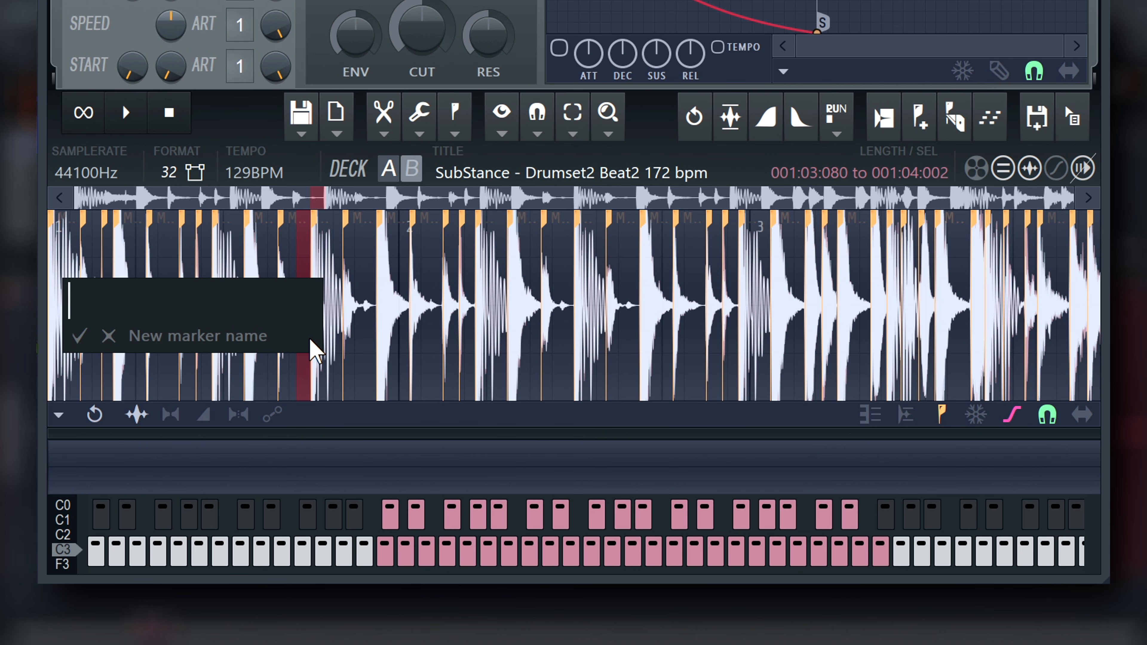
pyautogui.press('Return')
pyautogui.click(302, 266)
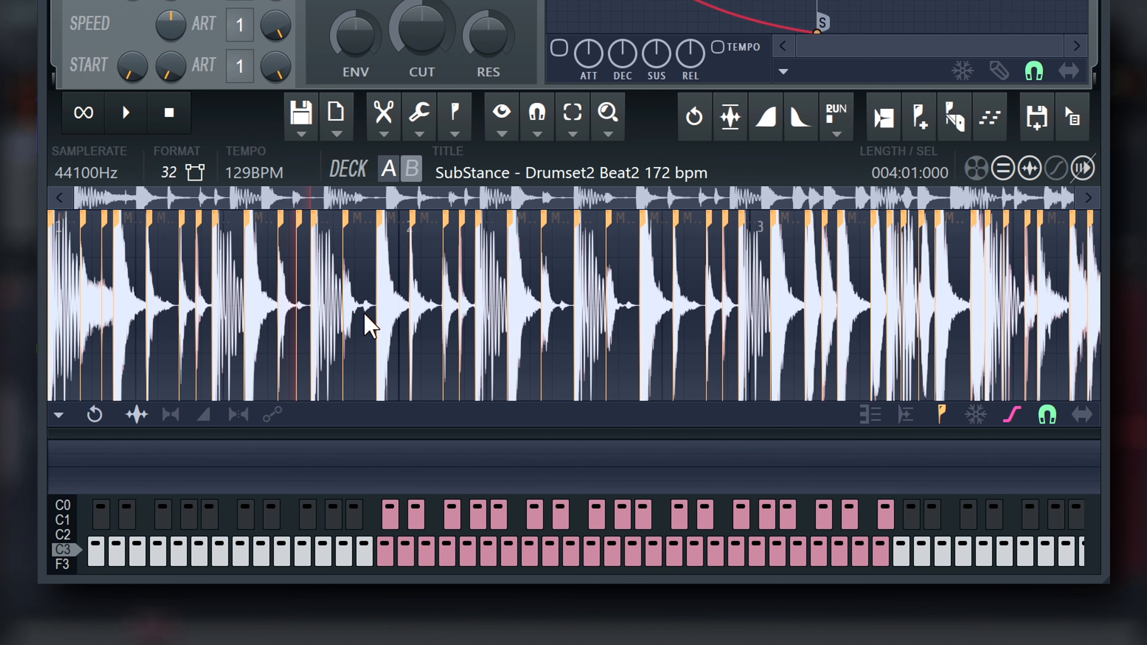
pyautogui.moveTo(365, 320); pyautogui.dragTo(377, 325)
pyautogui.press('alt+Insert')
pyautogui.press('Return')
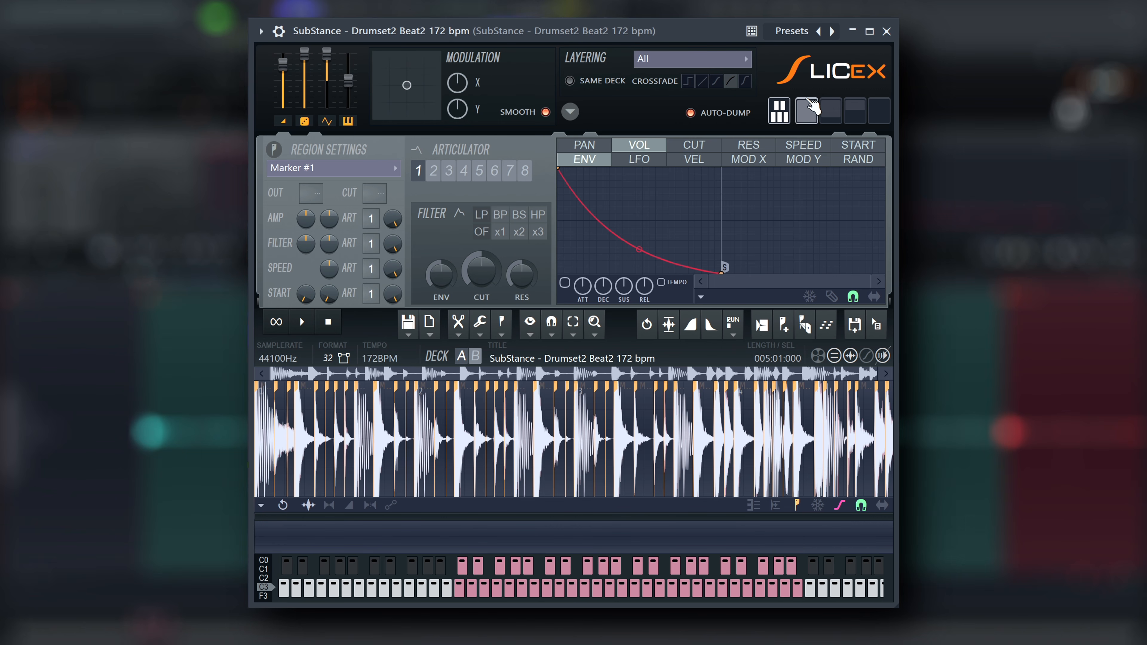
# Step: Re-slice the drum loop with small grid-slicing and audition a run of consecutive slices
pyautogui.click(805, 323)
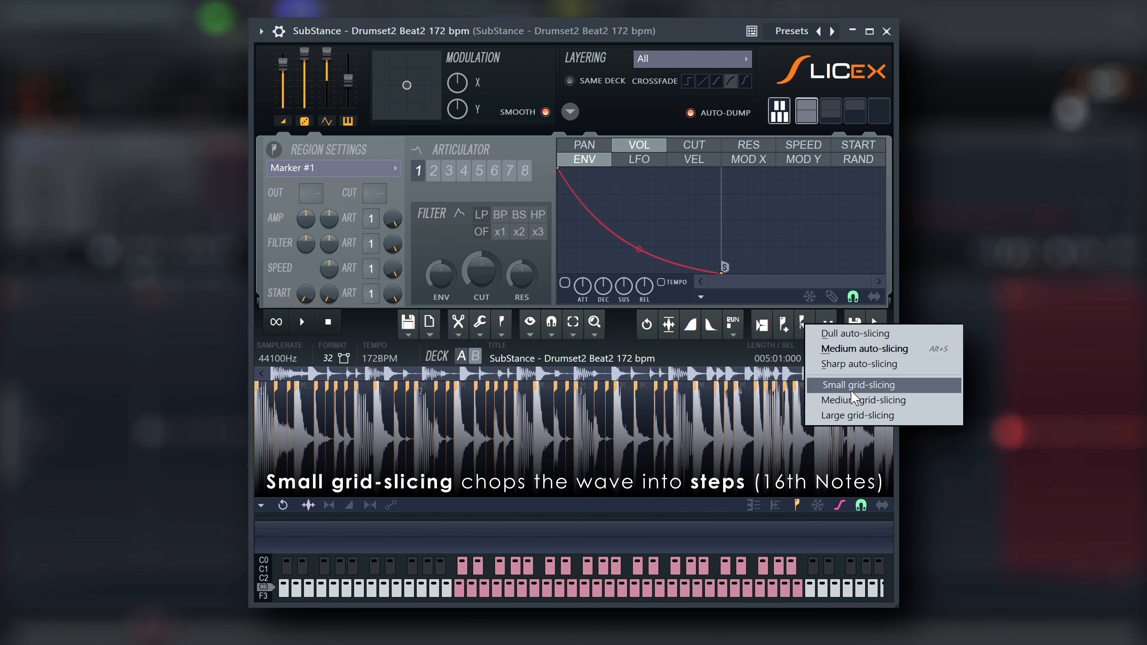
pyautogui.click(850, 387)
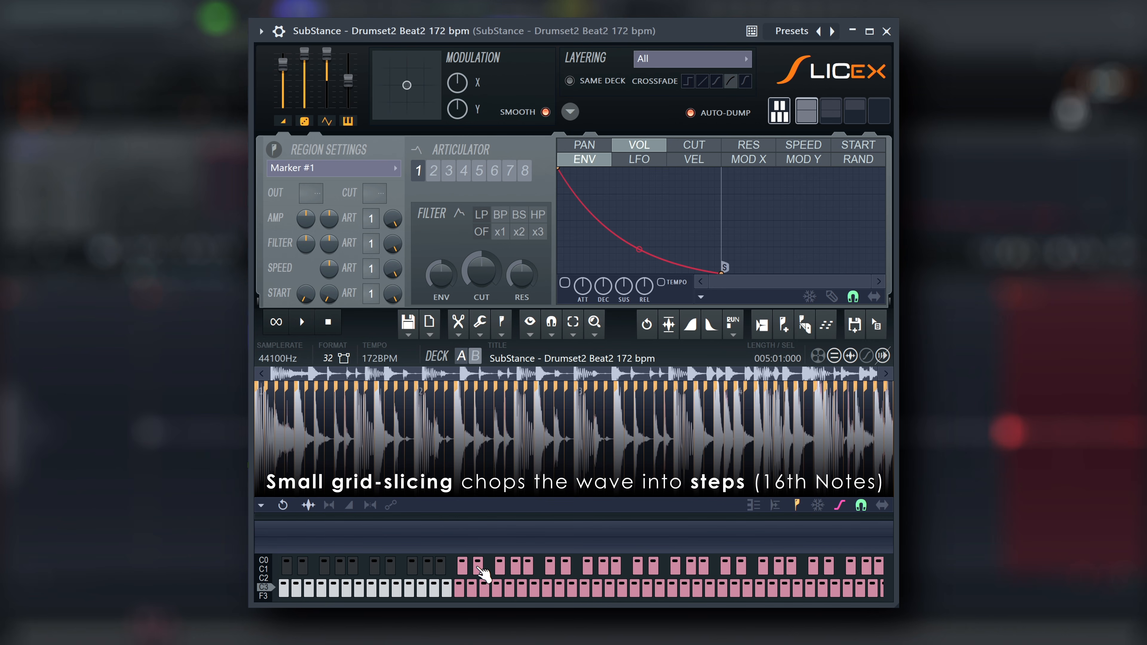
pyautogui.click(485, 589)
pyautogui.click(498, 588)
pyautogui.click(501, 568)
pyautogui.click(513, 589)
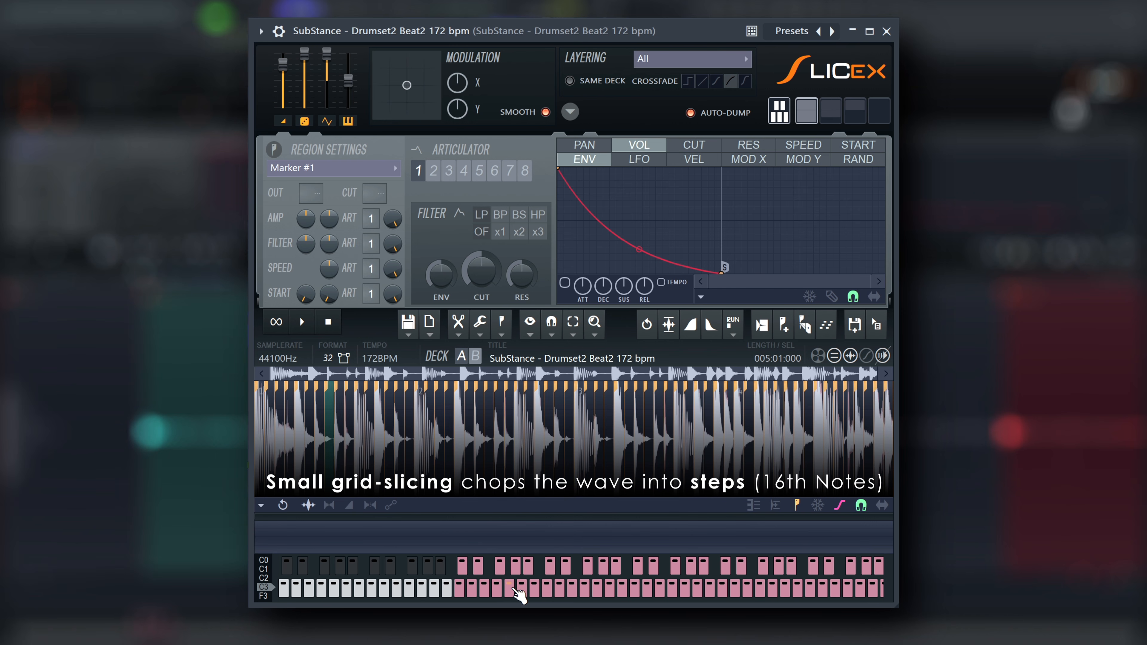
pyautogui.click(514, 566)
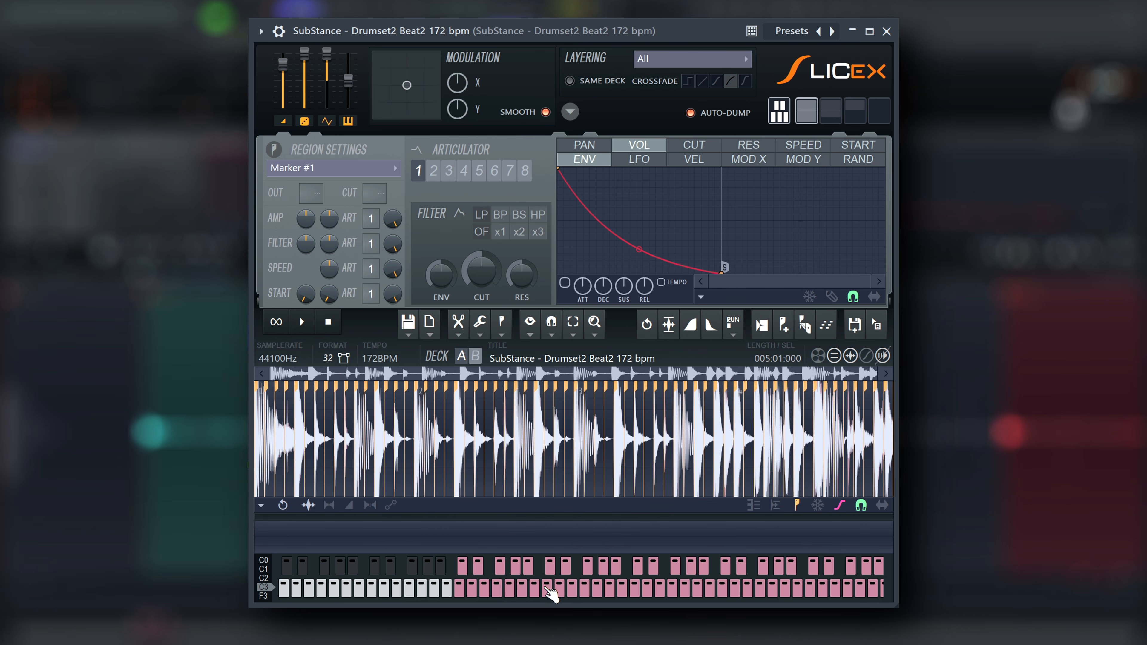
pyautogui.click(546, 587)
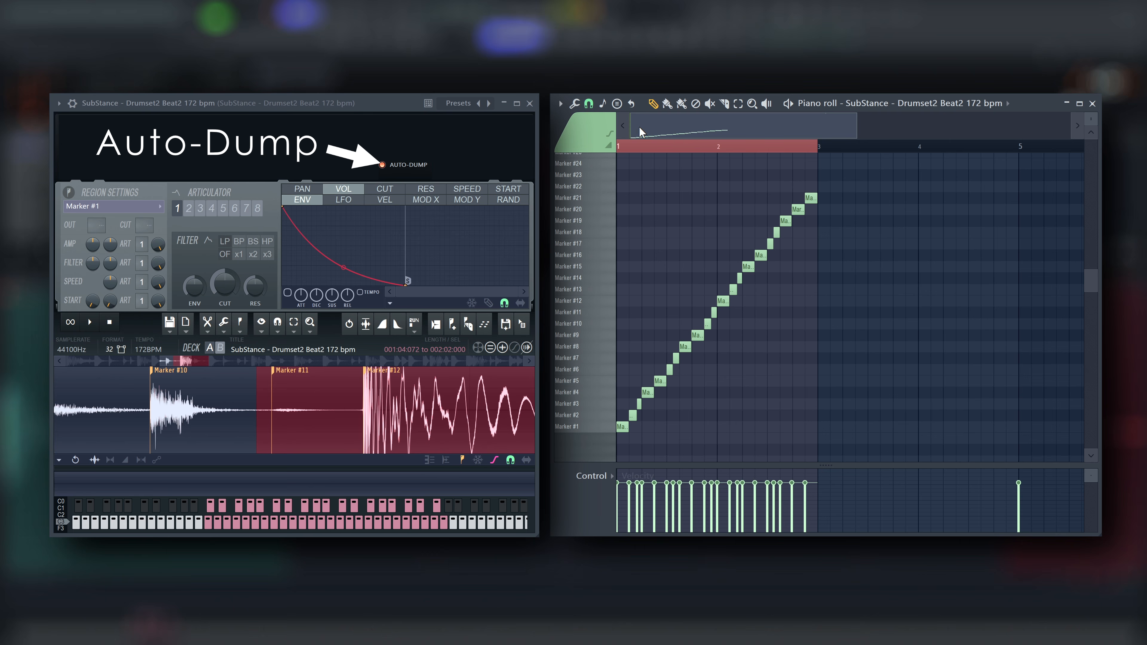
# Step: Shift the Marker #5 and Marker #16 notes later in the piano roll while playing back the dumped pattern
pyautogui.scroll(-5, 272, 430)
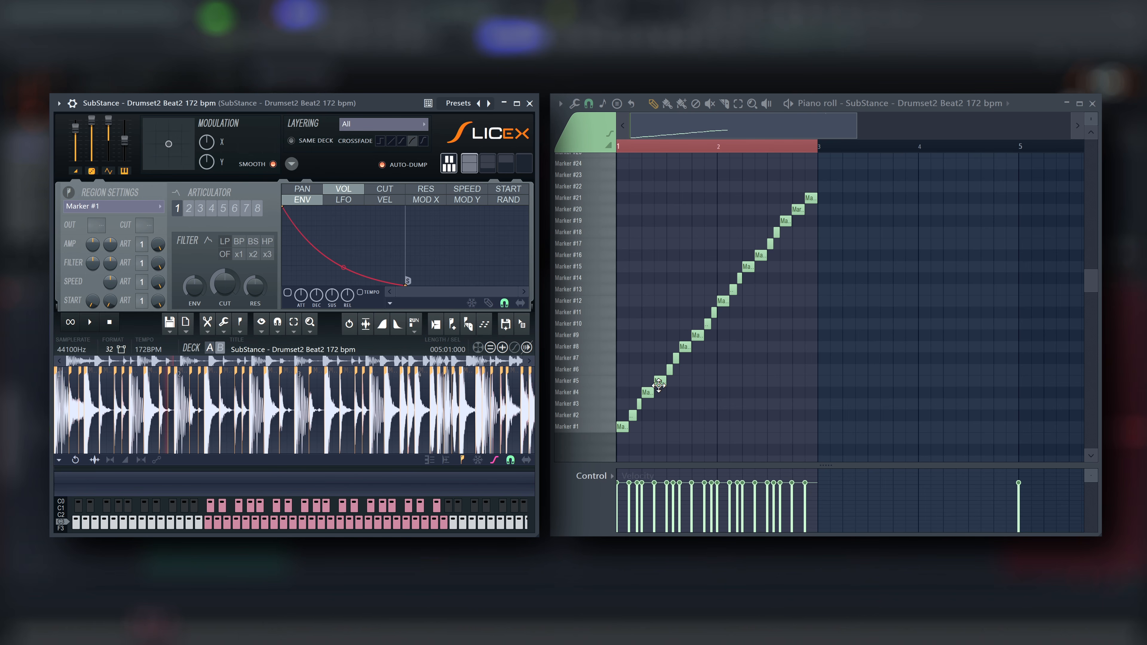
pyautogui.moveTo(659, 383); pyautogui.dragTo(671, 383)
pyautogui.press('space')
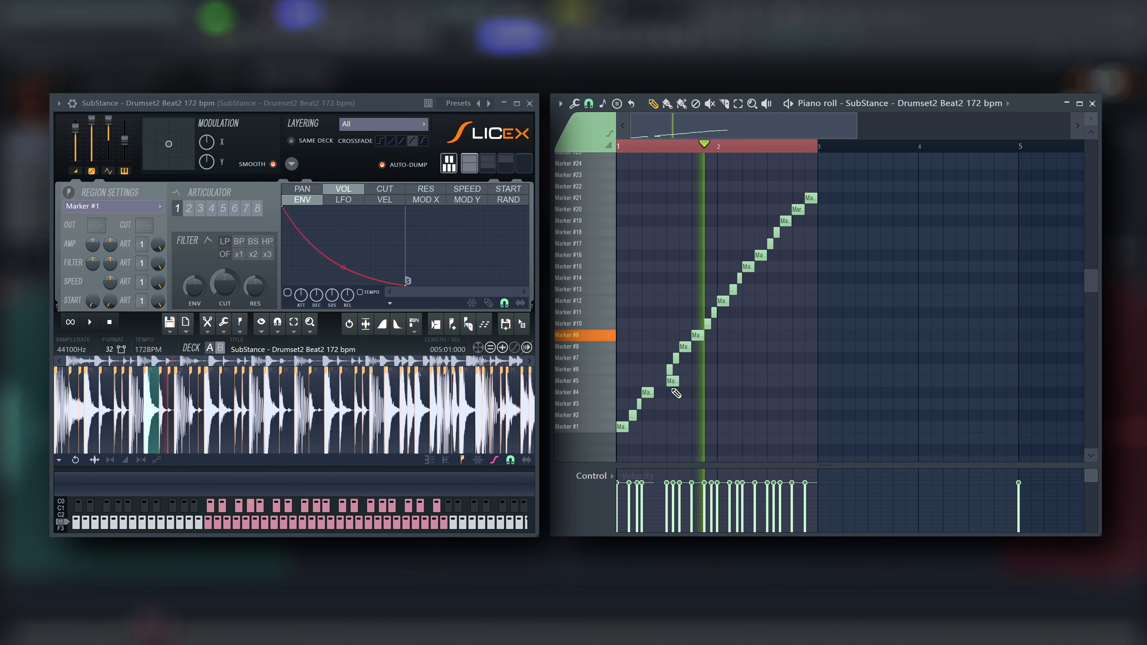
pyautogui.moveTo(761, 256); pyautogui.dragTo(777, 256)
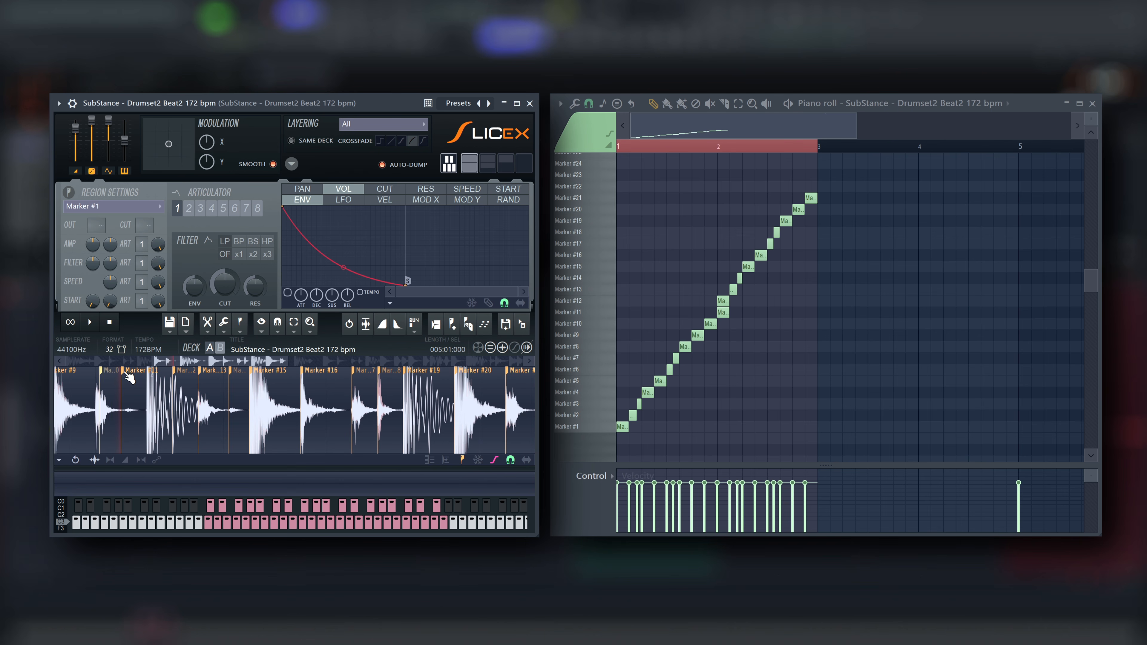
# Step: Shift the Marker #11 slice marker slightly later in the waveform
pyautogui.moveTo(125, 375); pyautogui.dragTo(128, 376)
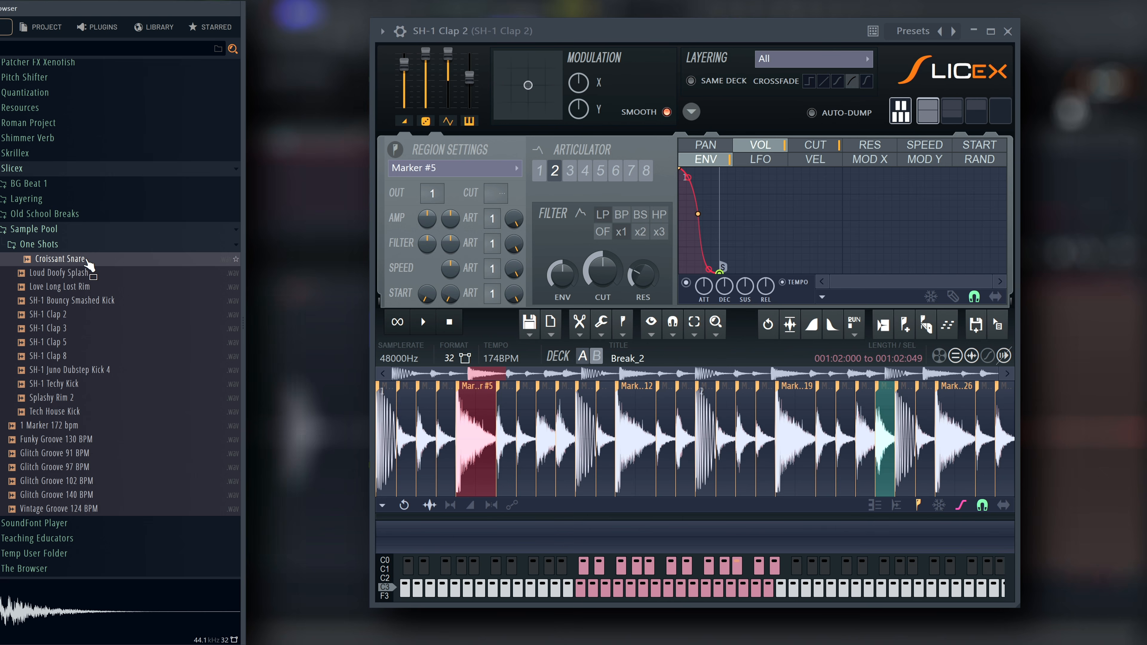
# Step: Replace the Marker #5 slice of Break_2 with the Croissant Snare one-shot, with Insert tails enabled
pyautogui.moveTo(90, 258); pyautogui.dragTo(495, 429)
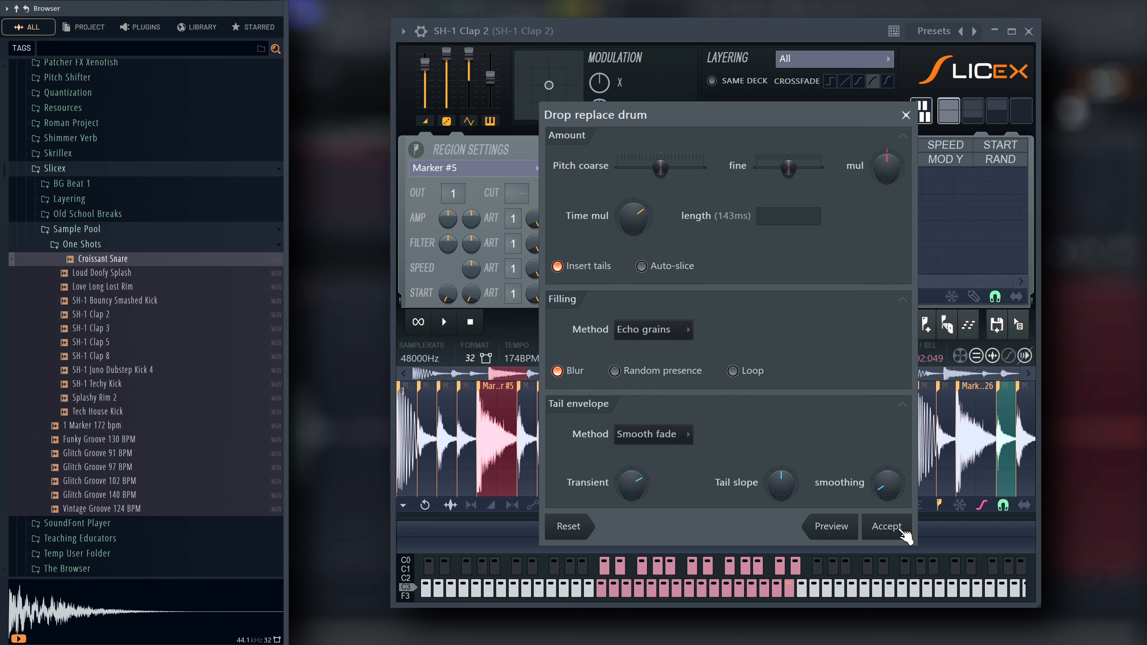
pyautogui.click(887, 526)
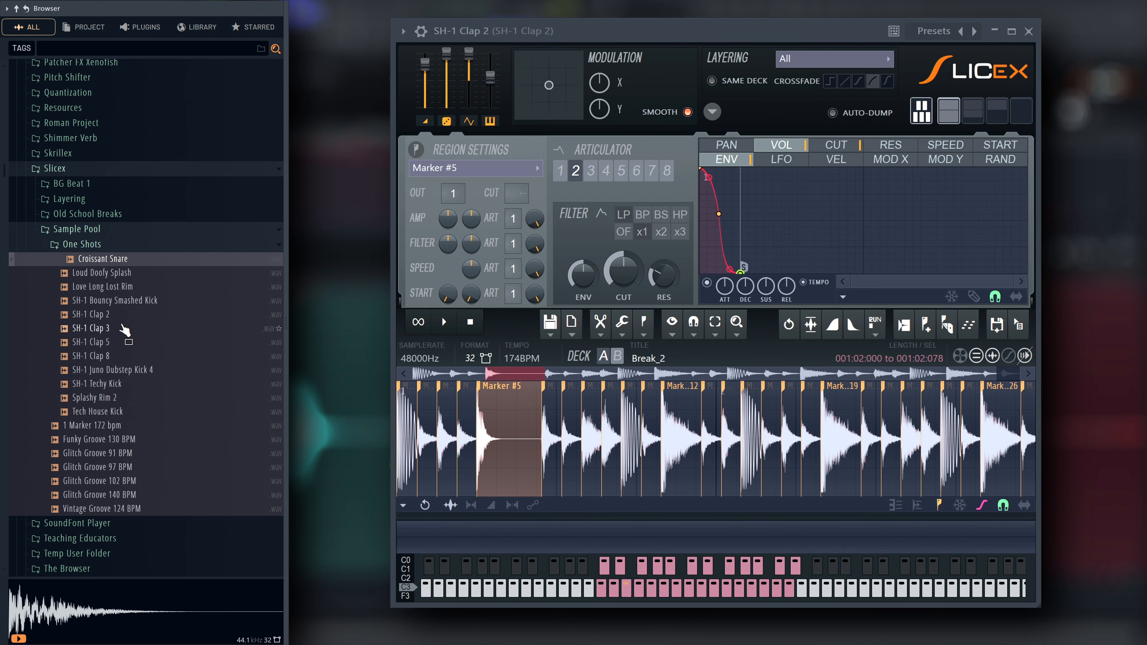
# Step: Replace the Marker #12 slice with the SH-1 Clap 3 one-shot, with Insert tails turned off
pyautogui.click(109, 329)
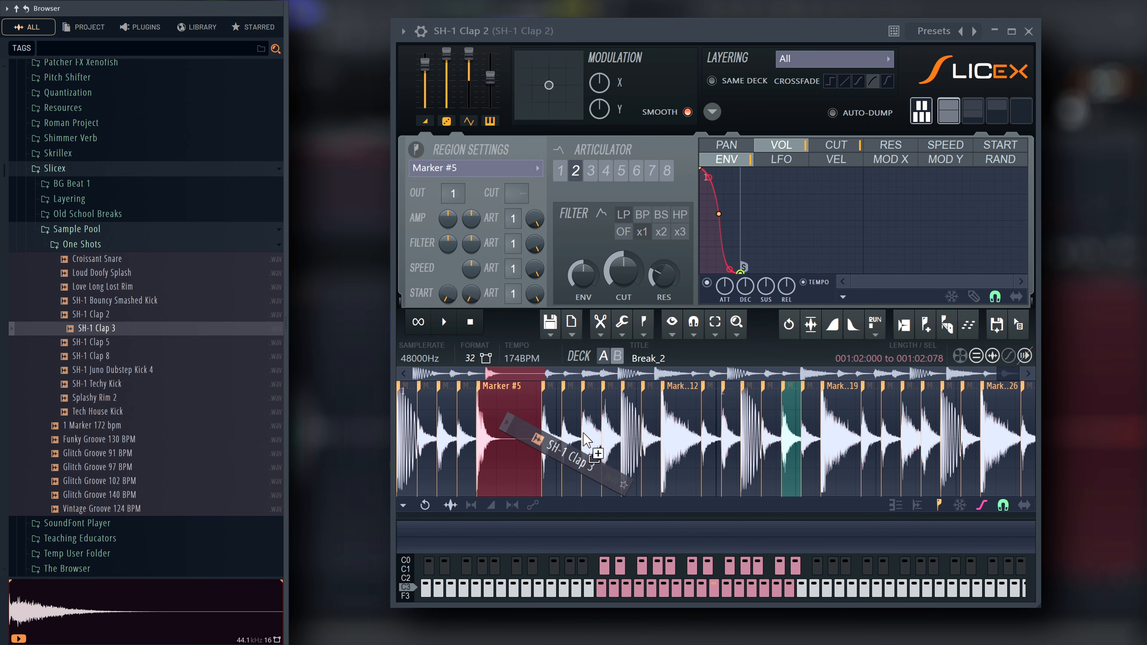
pyautogui.moveTo(586, 441); pyautogui.dragTo(683, 447)
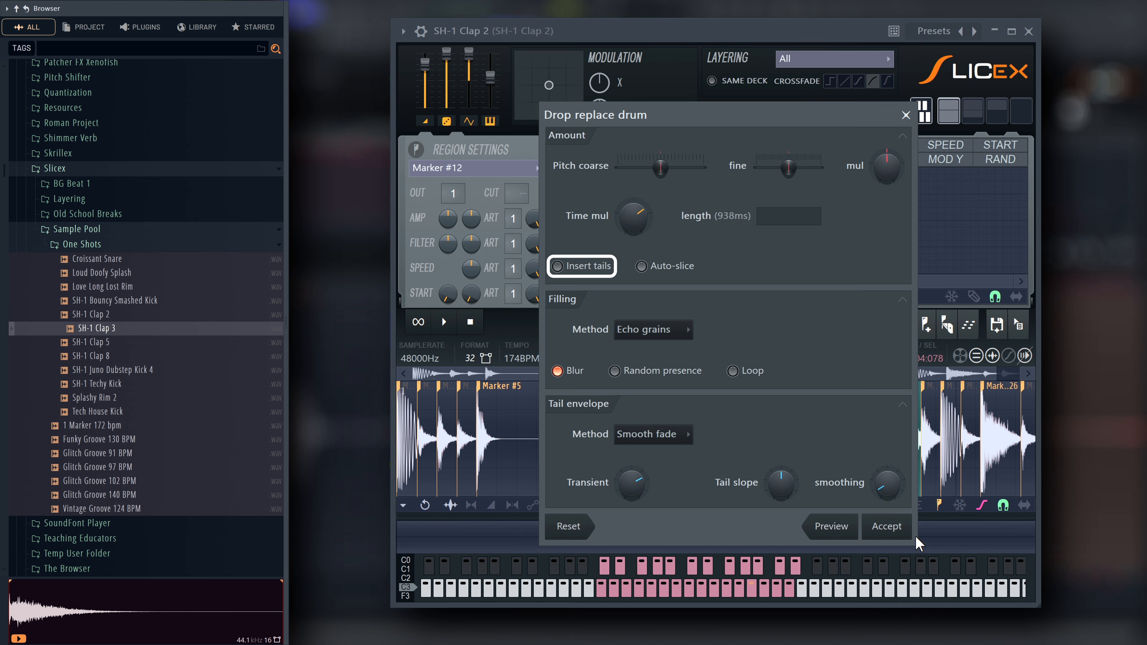
pyautogui.click(886, 526)
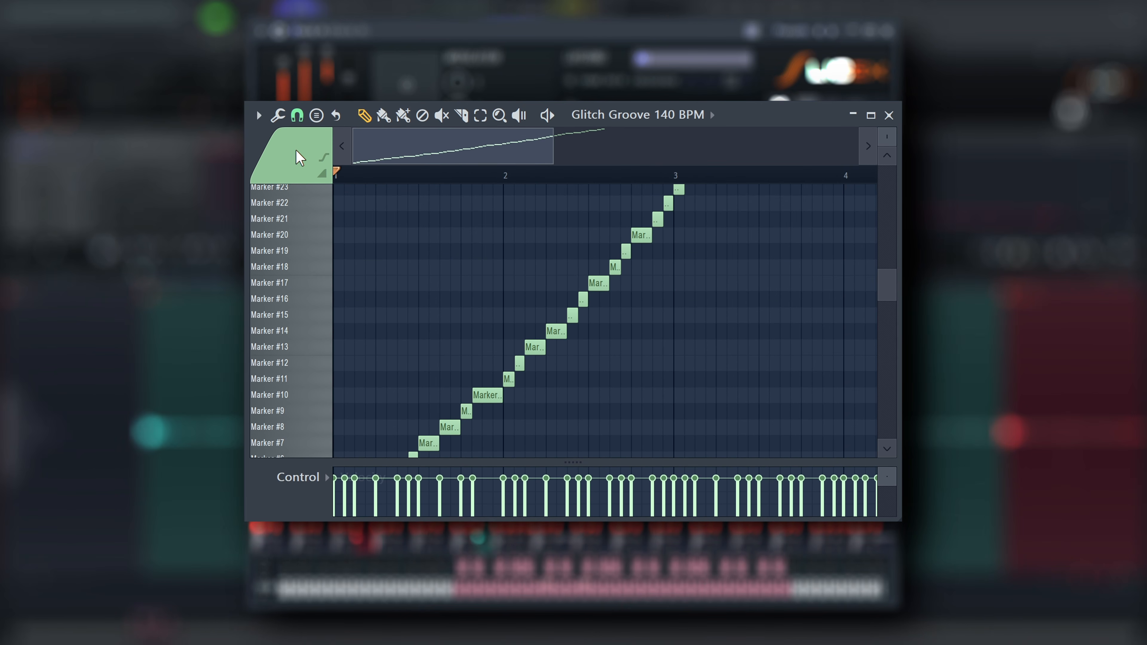
pyautogui.click(298, 158)
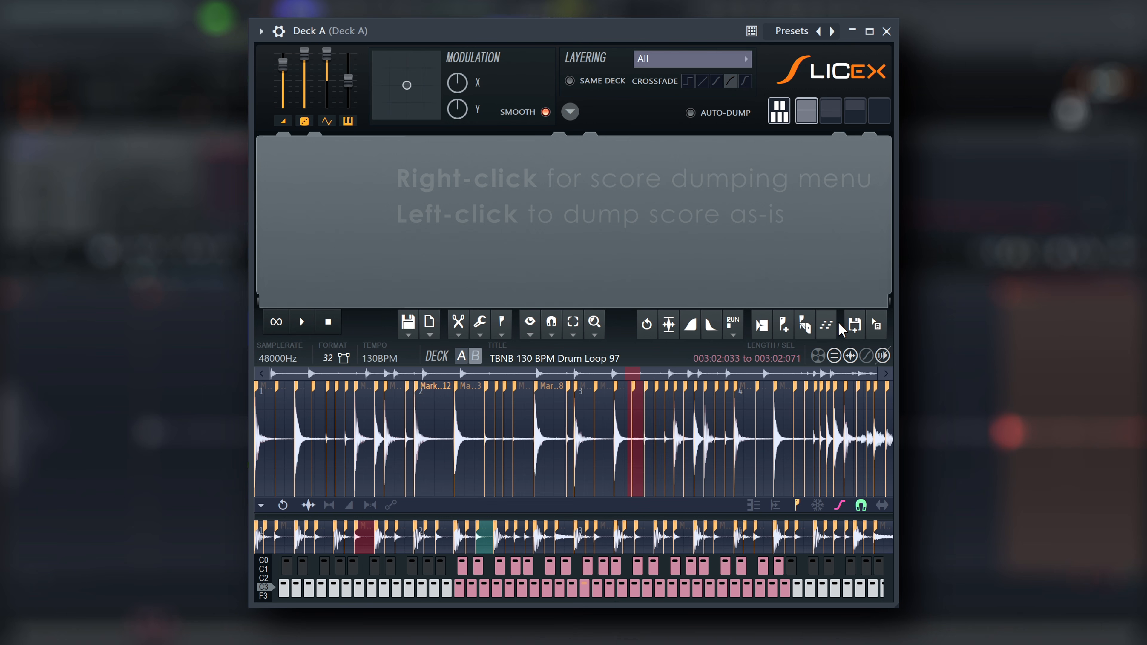
# Step: Step through the three reduced window layouts of the Deck A instance and toggle its piano keyboard display
pyautogui.rightClick(835, 330)
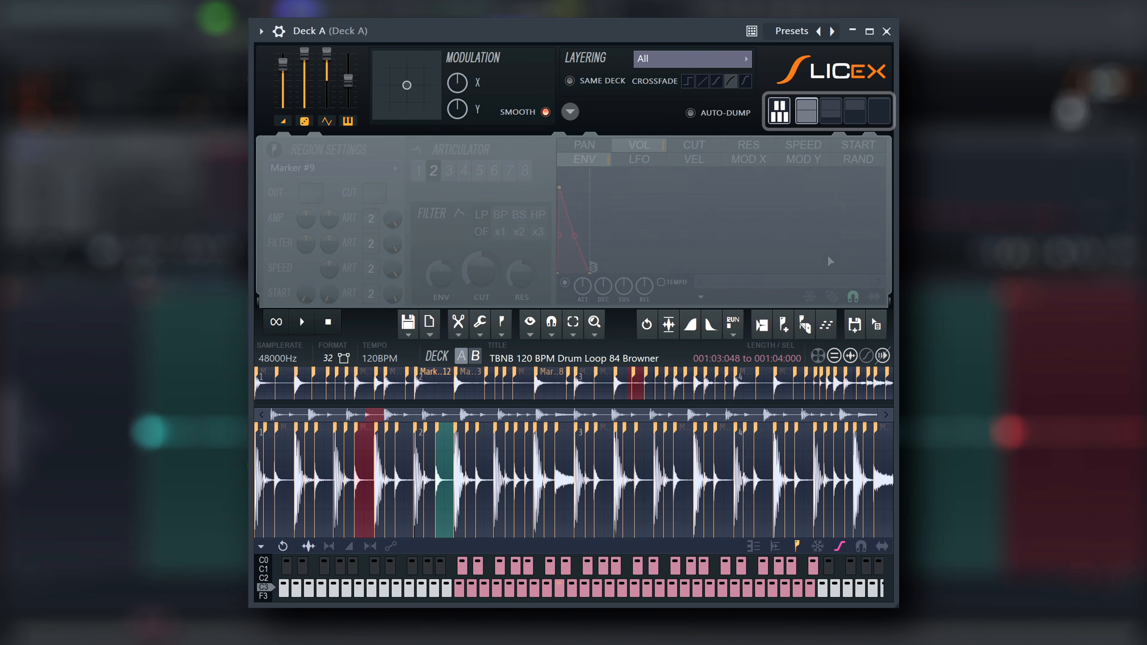
pyautogui.click(838, 117)
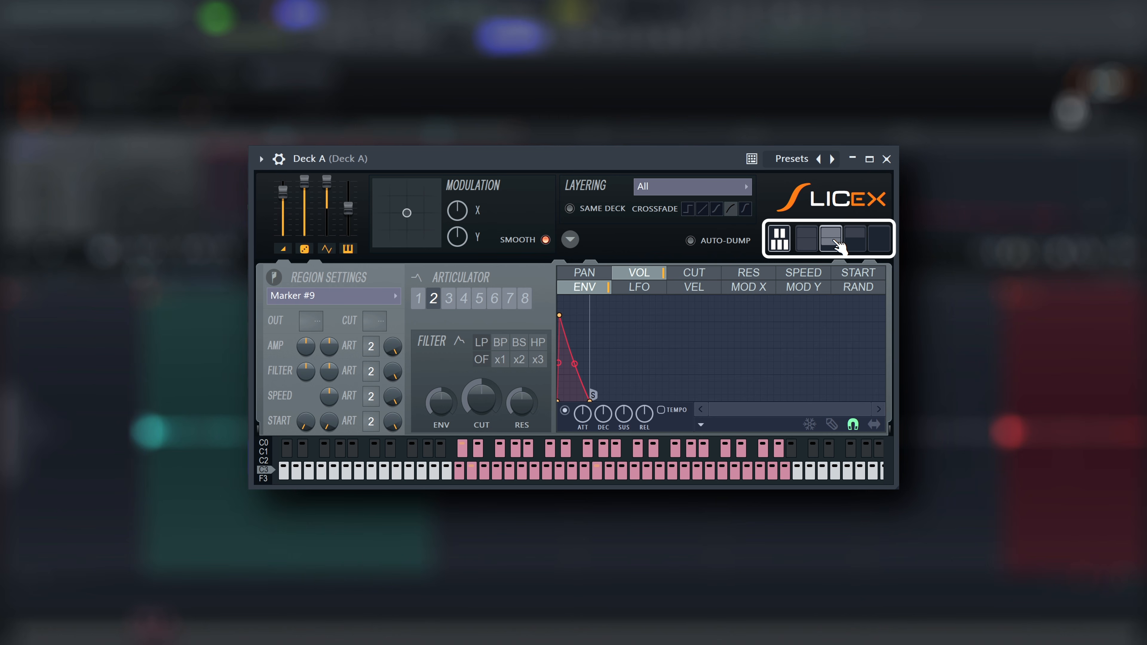
pyautogui.click(858, 244)
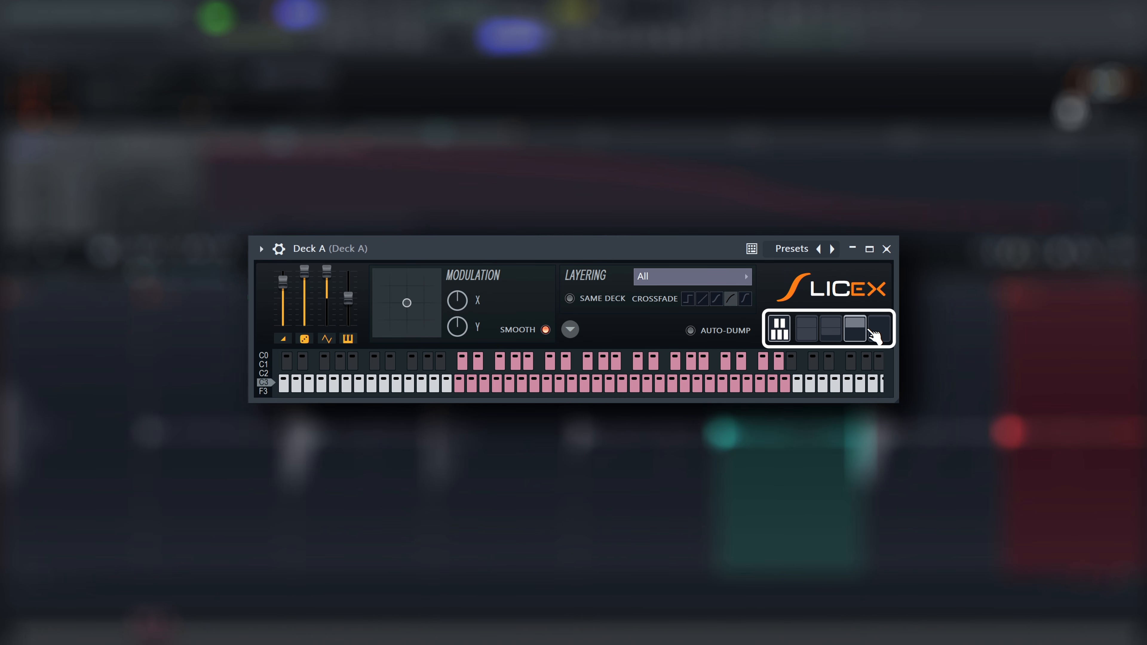
pyautogui.click(878, 330)
pyautogui.click(785, 334)
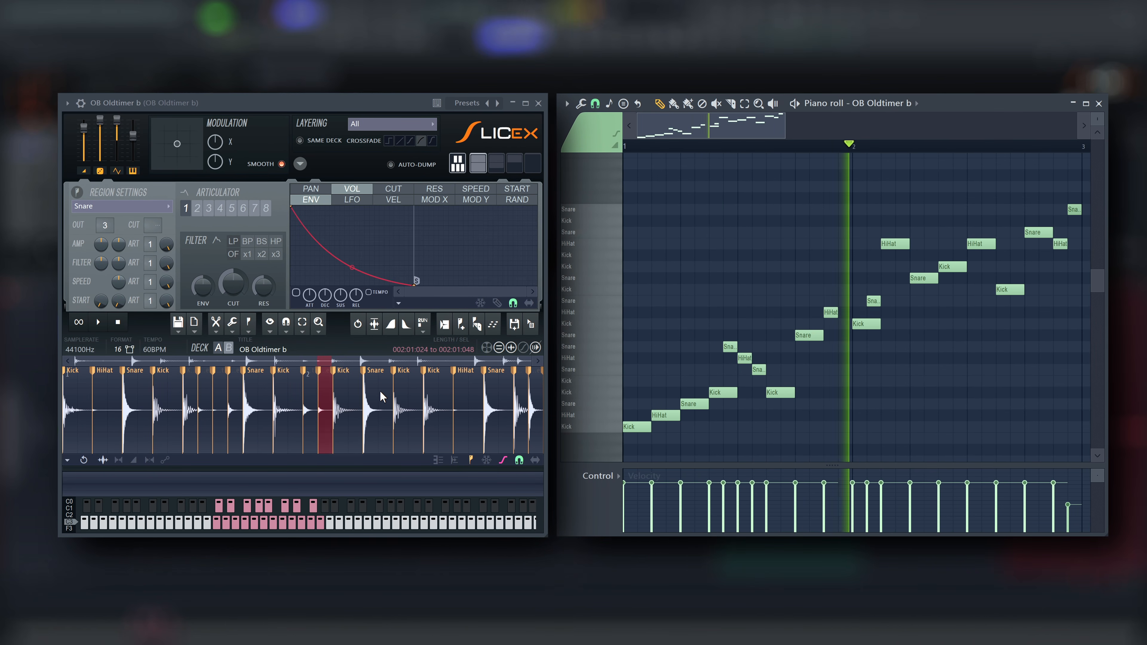
# Step: Append 2 to the name of the Kick region (region #13) in the OB Oldtimer b loop
pyautogui.rightClick(342, 376)
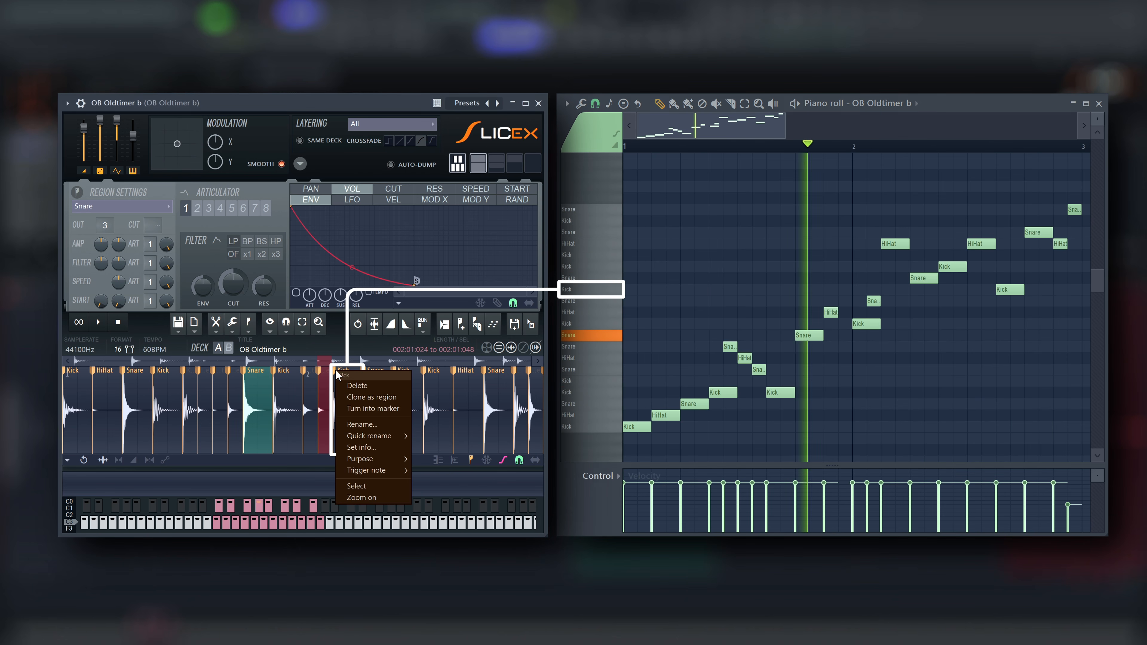
pyautogui.click(367, 424)
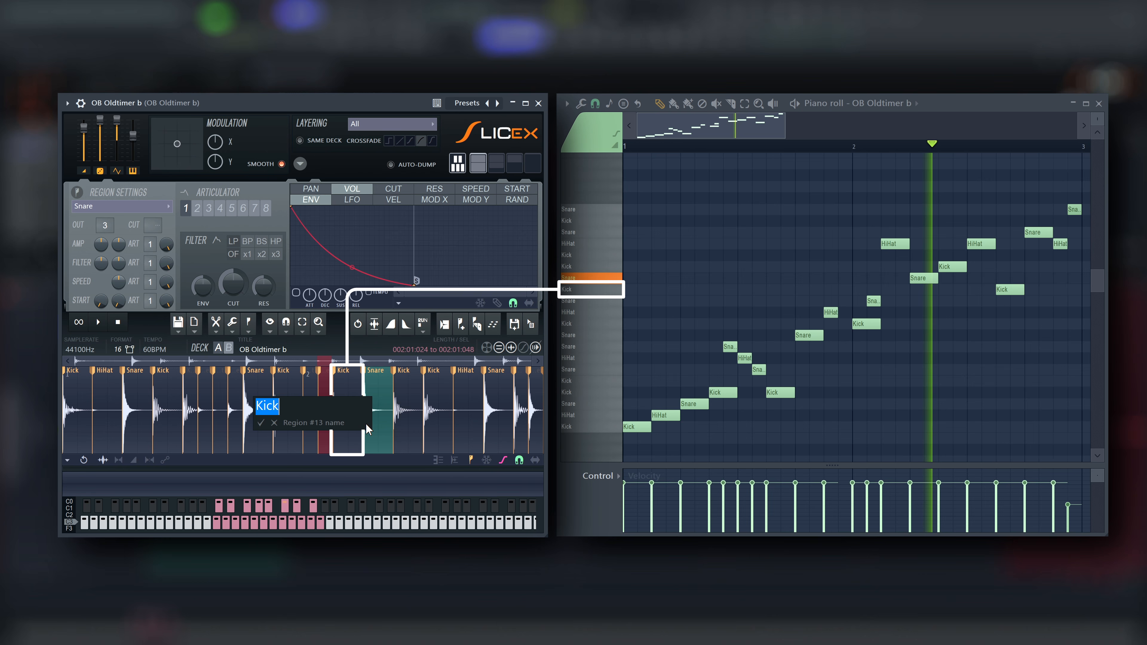
pyautogui.press('Right')
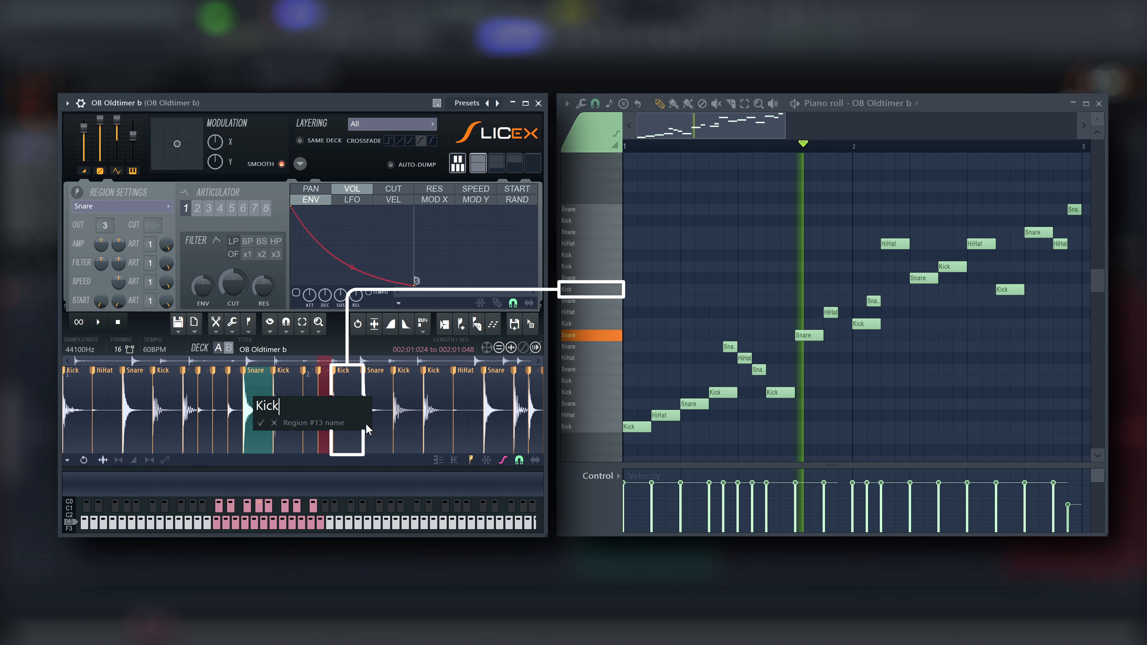
pyautogui.write('2')
pyautogui.press('Return')
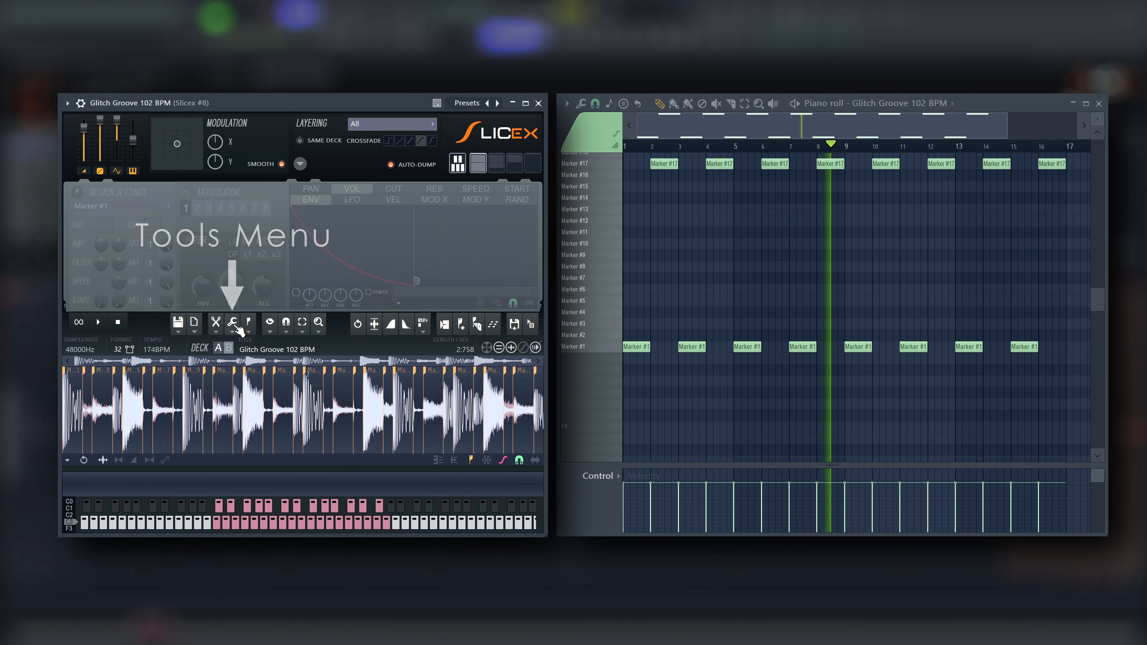
# Step: Run the Play To End region script on the Glitch Groove loop with Reset and Selection both set to No
pyautogui.click(233, 323)
pyautogui.moveTo(464, 303)
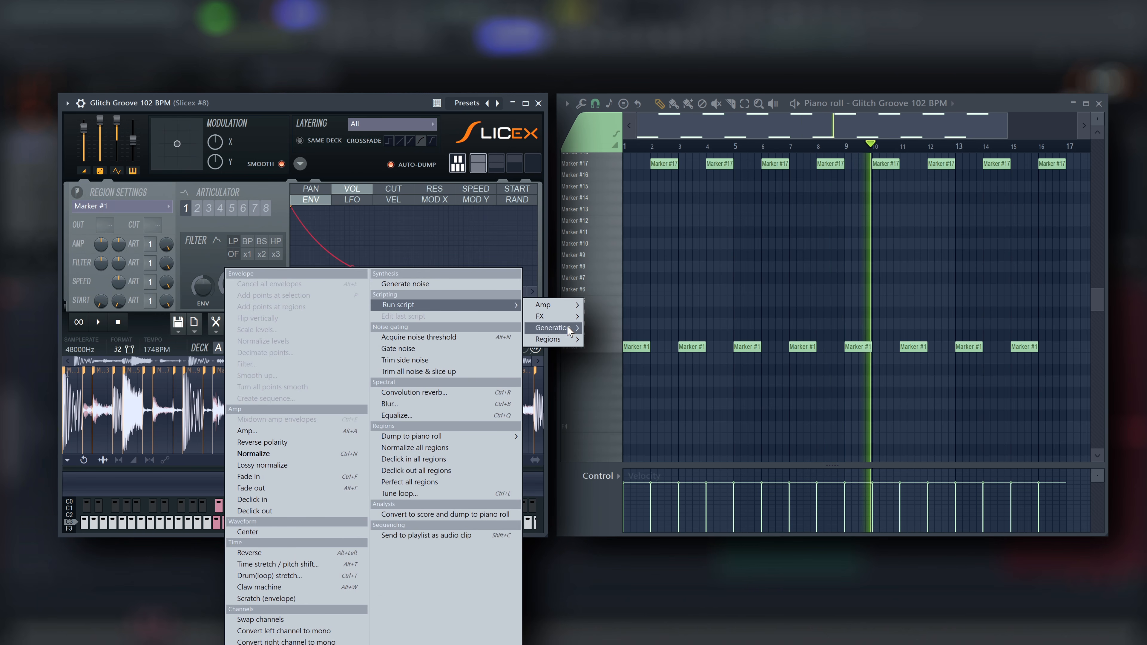
pyautogui.moveTo(550, 339)
pyautogui.click(624, 350)
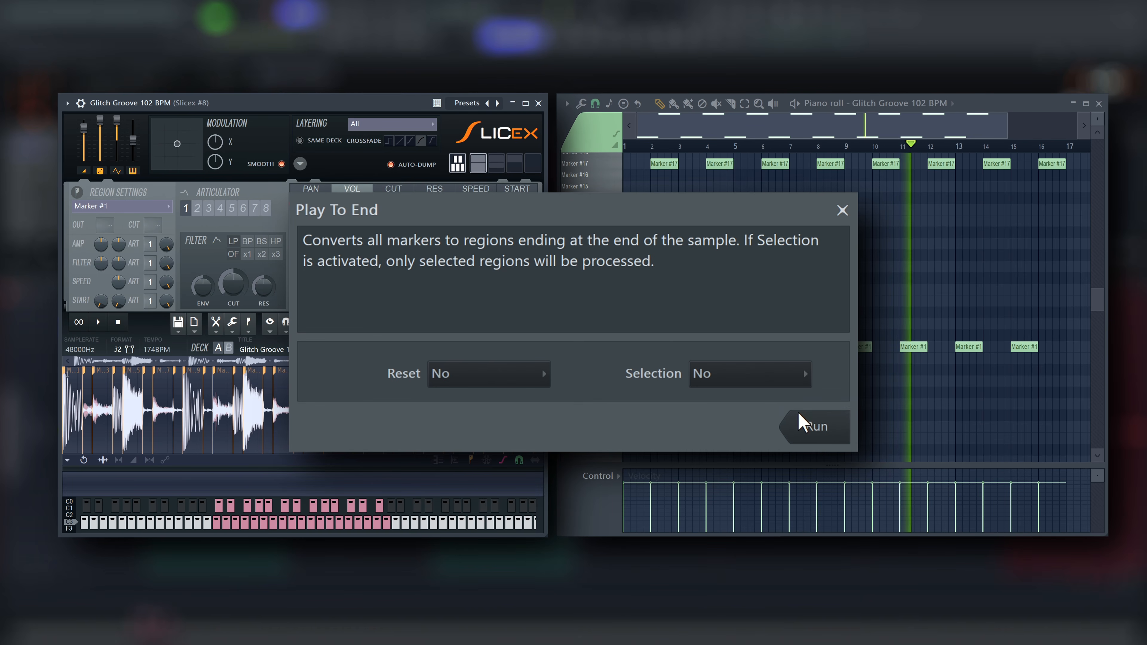
pyautogui.click(818, 430)
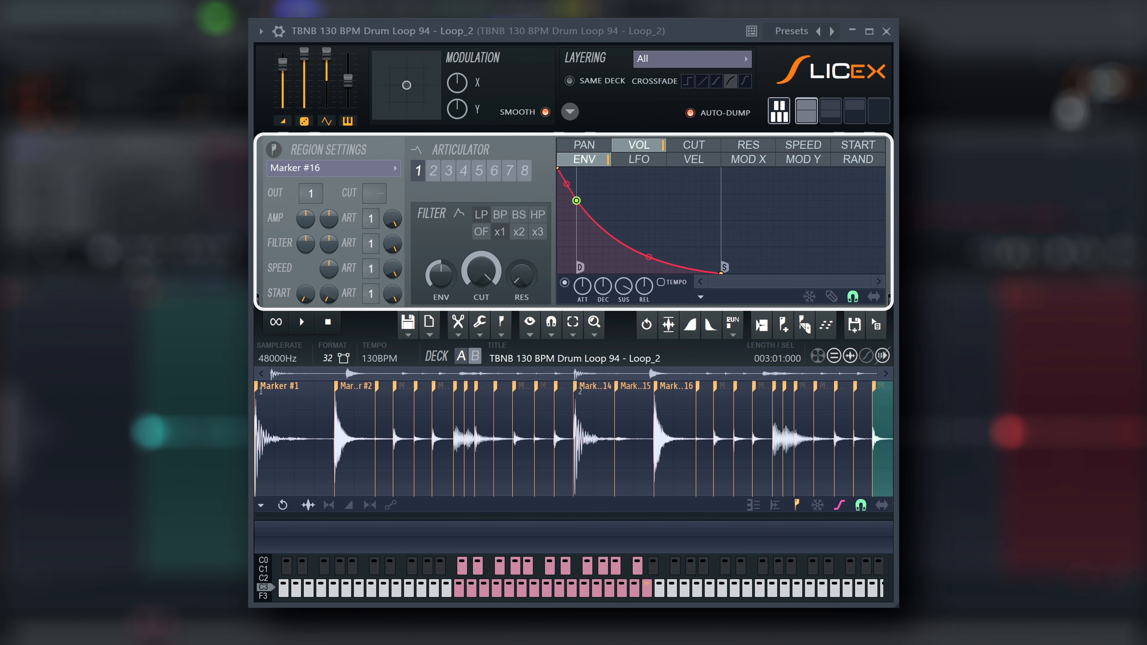
# Step: Look through articulators 2 to 8 to compare their volume envelopes and filter settings, and return to articulator 1
pyautogui.click(436, 178)
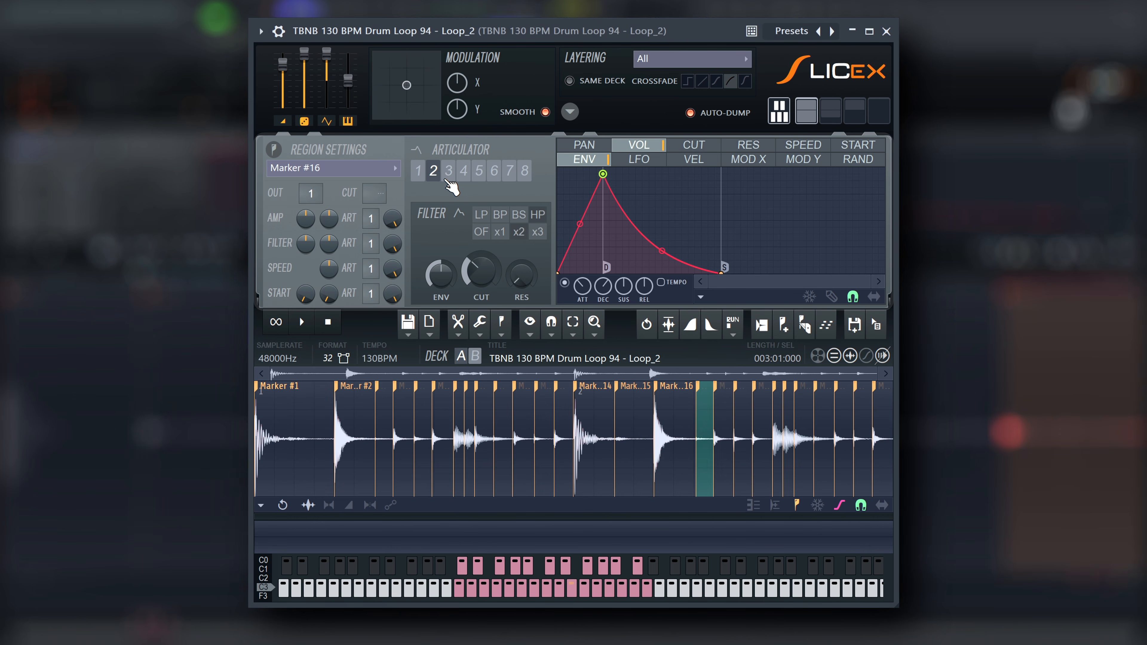
pyautogui.click(449, 177)
pyautogui.click(465, 175)
pyautogui.click(480, 175)
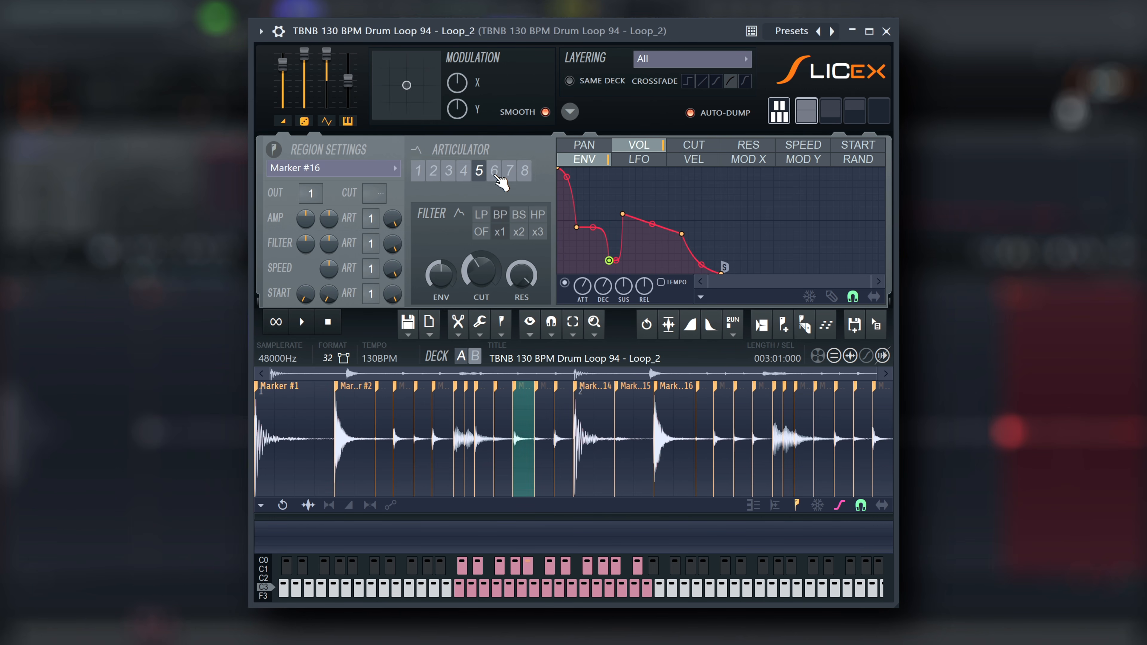
pyautogui.click(494, 176)
pyautogui.click(510, 175)
pyautogui.click(526, 174)
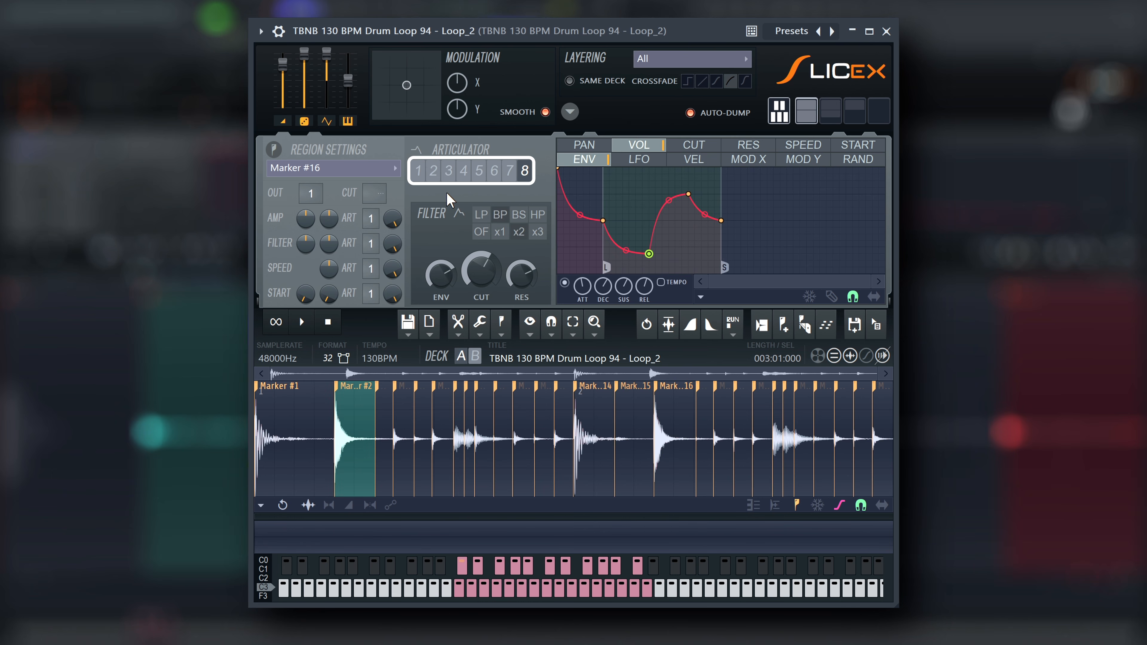
pyautogui.click(418, 173)
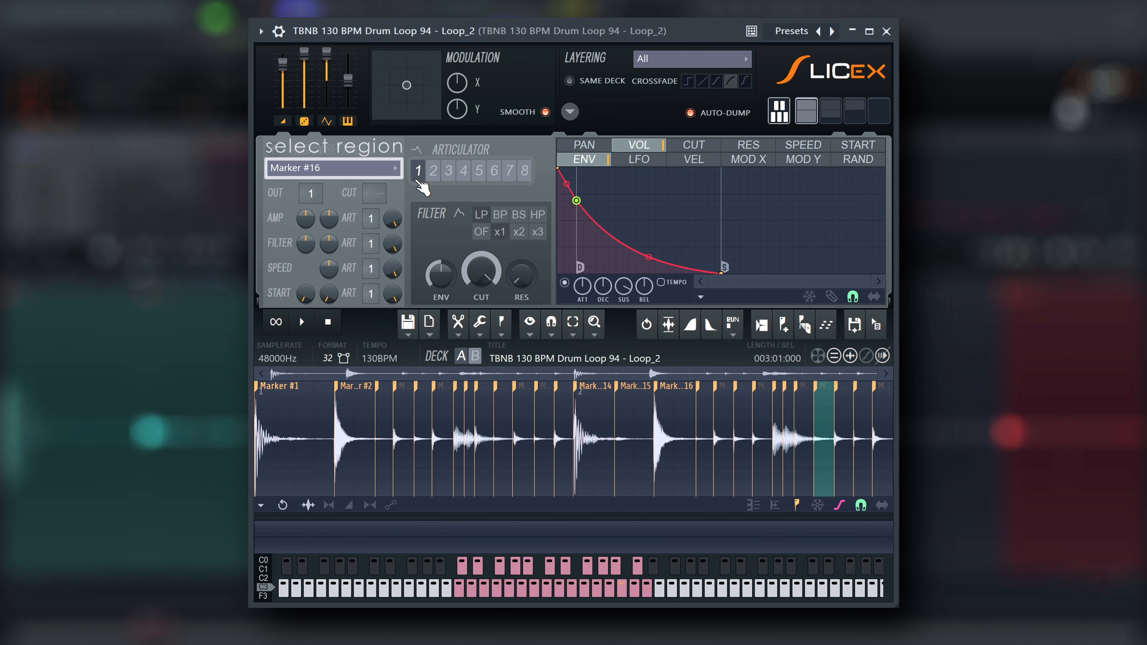
# Step: Switch from the Marker #10 region to Marker #15 and route its output to mixer track Insert 29
pyautogui.click(393, 169)
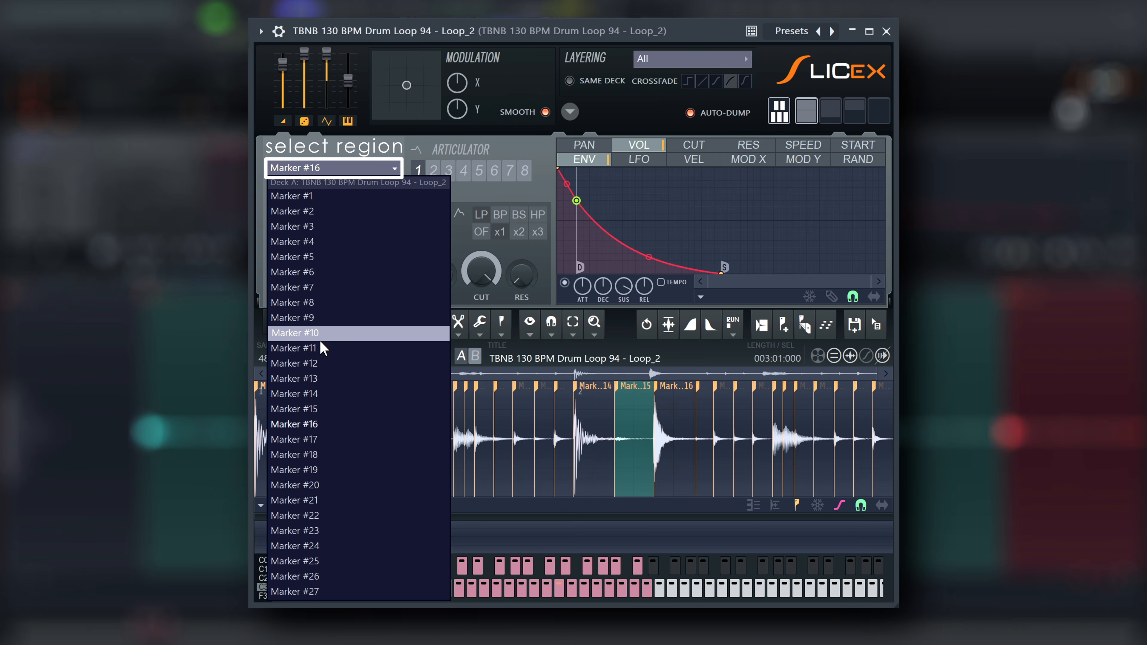
pyautogui.click(320, 336)
pyautogui.doubleClick(626, 396)
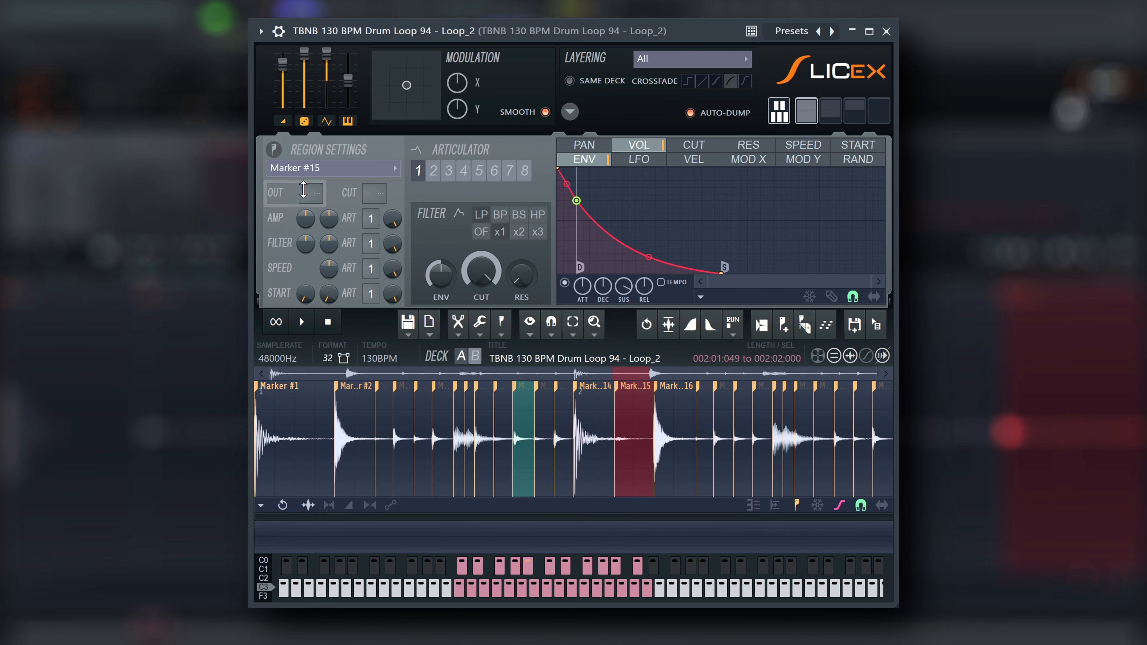
pyautogui.click(308, 195)
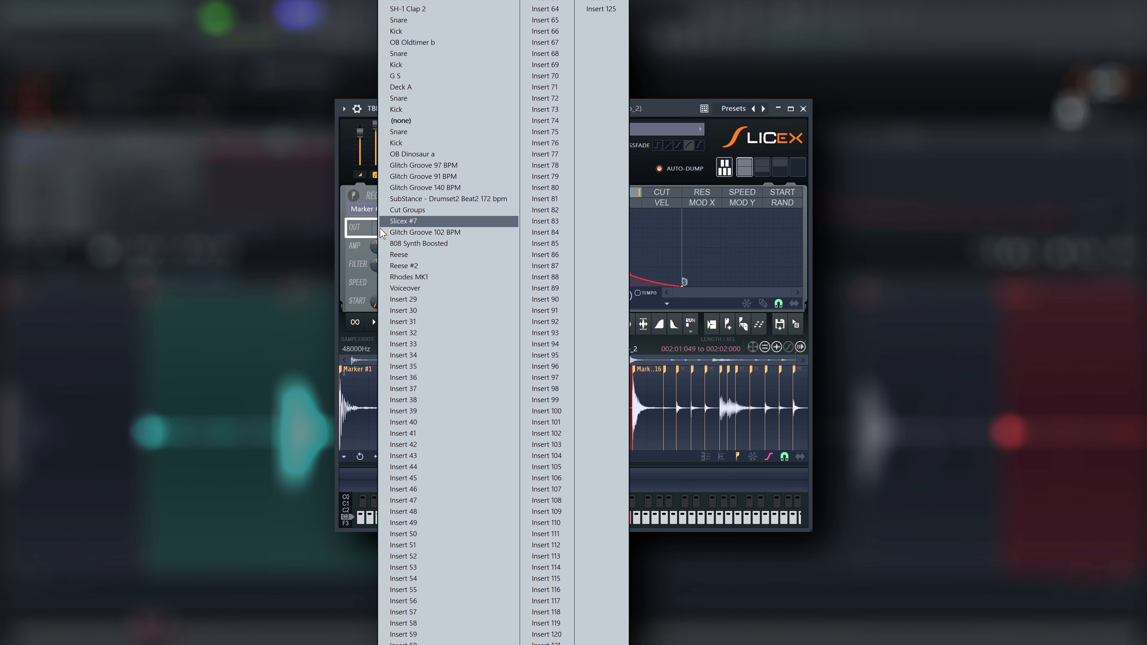
pyautogui.click(408, 299)
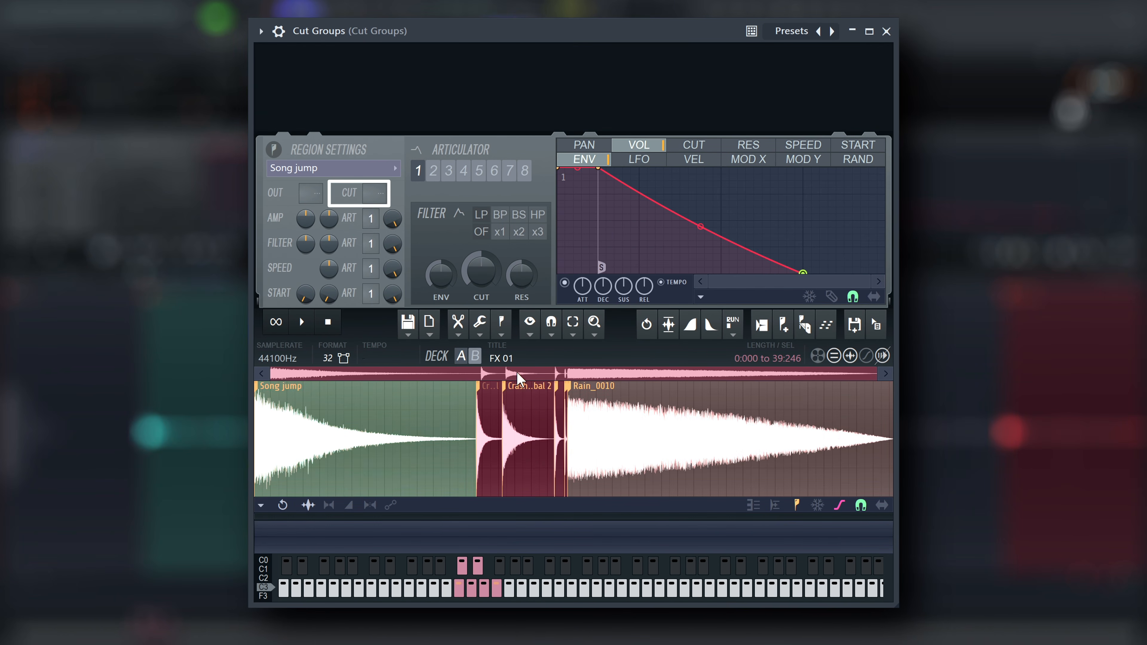
# Step: Set all regions of the FX 01 sample to cut group 1 and audition the Rain_0010 region
pyautogui.click(502, 321)
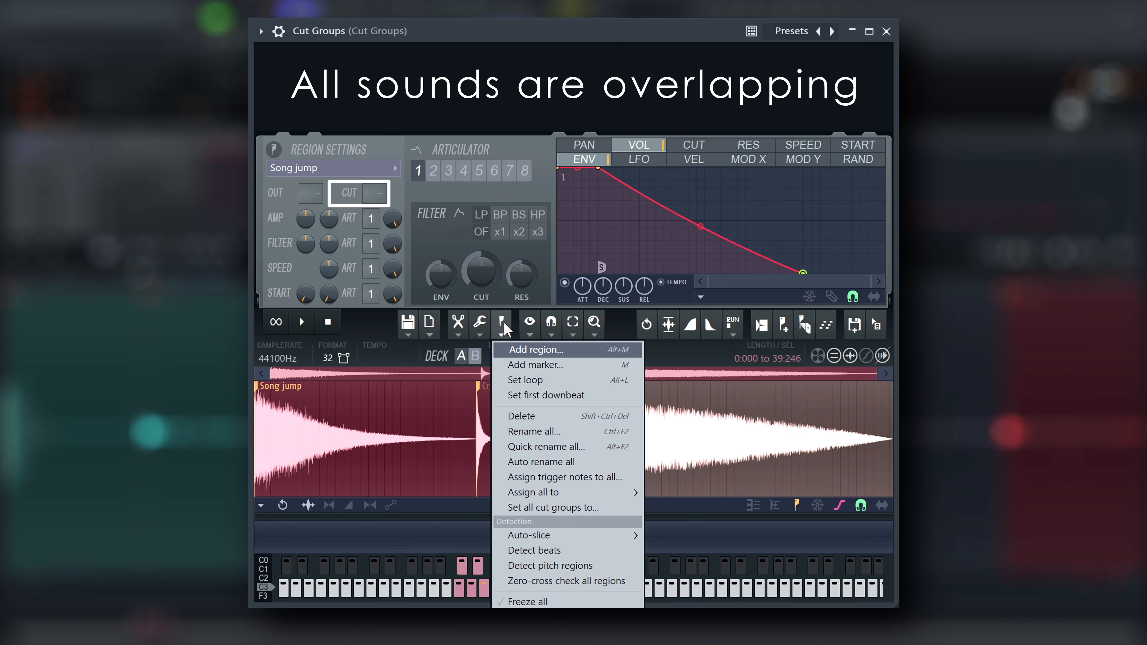
pyautogui.click(559, 507)
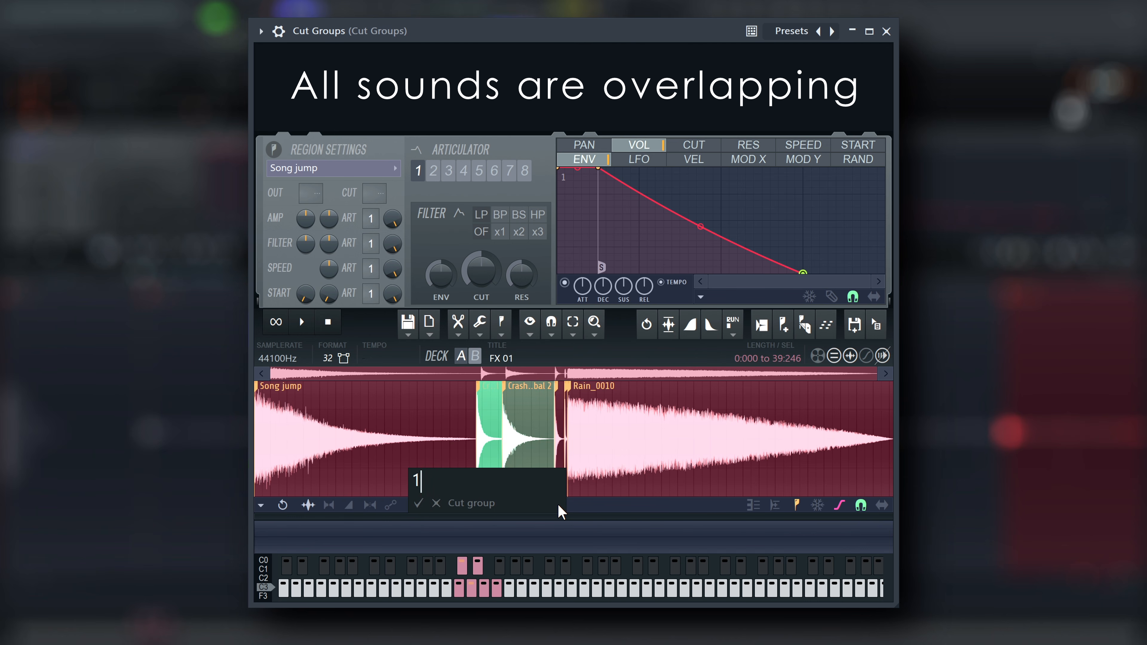
pyautogui.write('1')
pyautogui.press('Return')
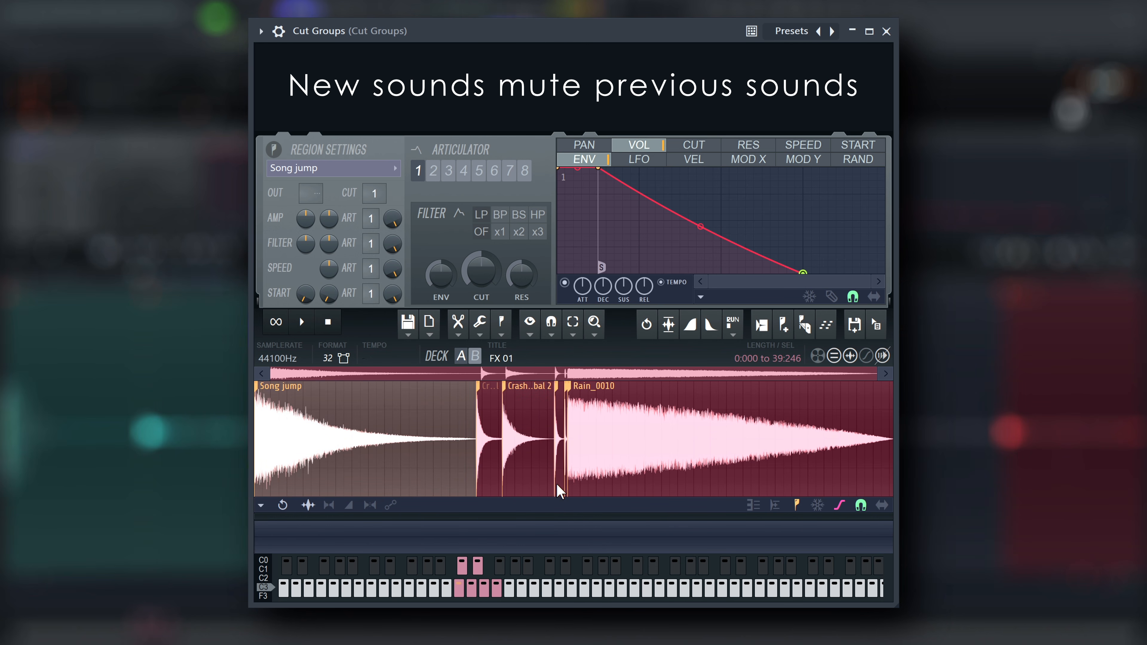
pyautogui.click(632, 460)
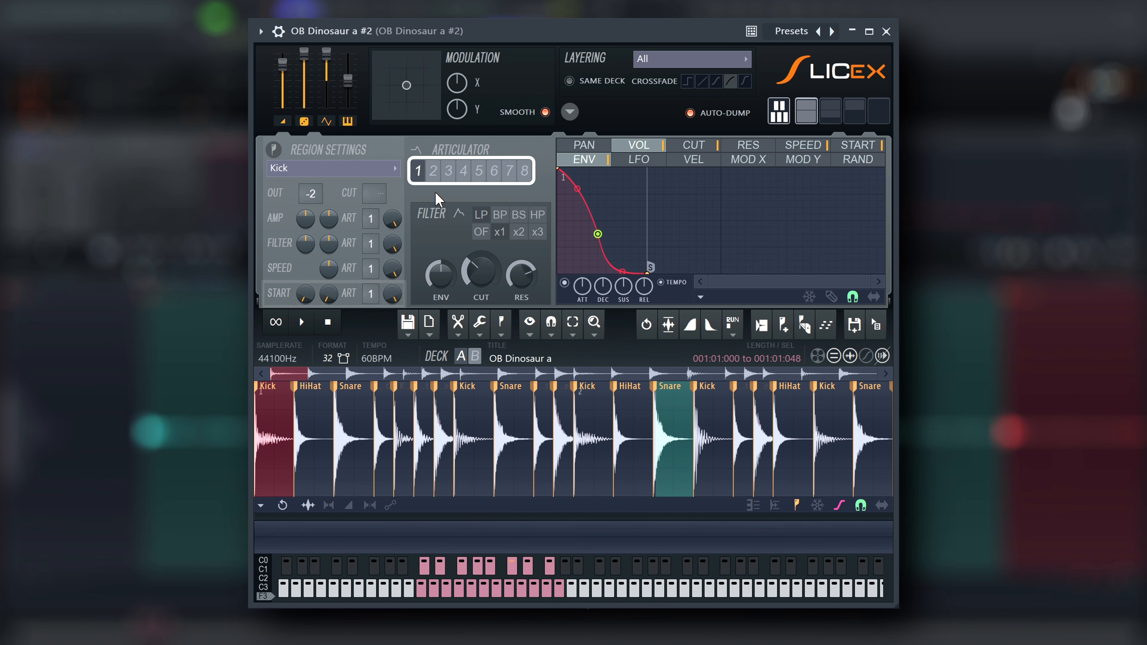
# Step: Compare the filter and envelope settings of articulators 1 to 3 while viewing the Kick, HiHat and Snare regions
pyautogui.click(448, 173)
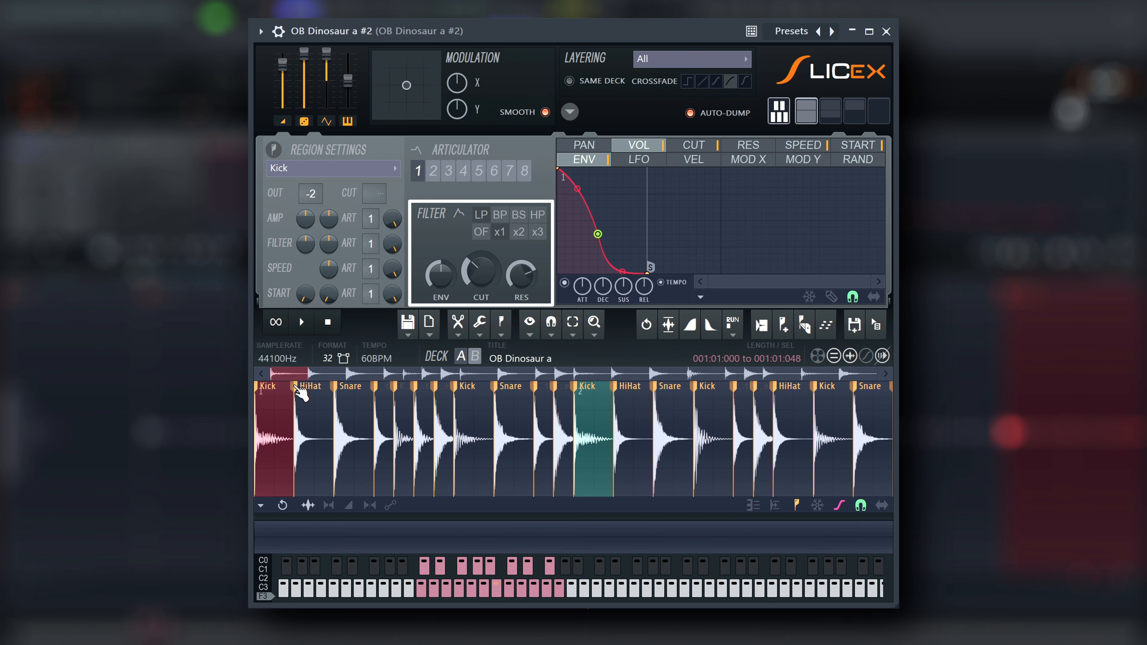
pyautogui.click(303, 394)
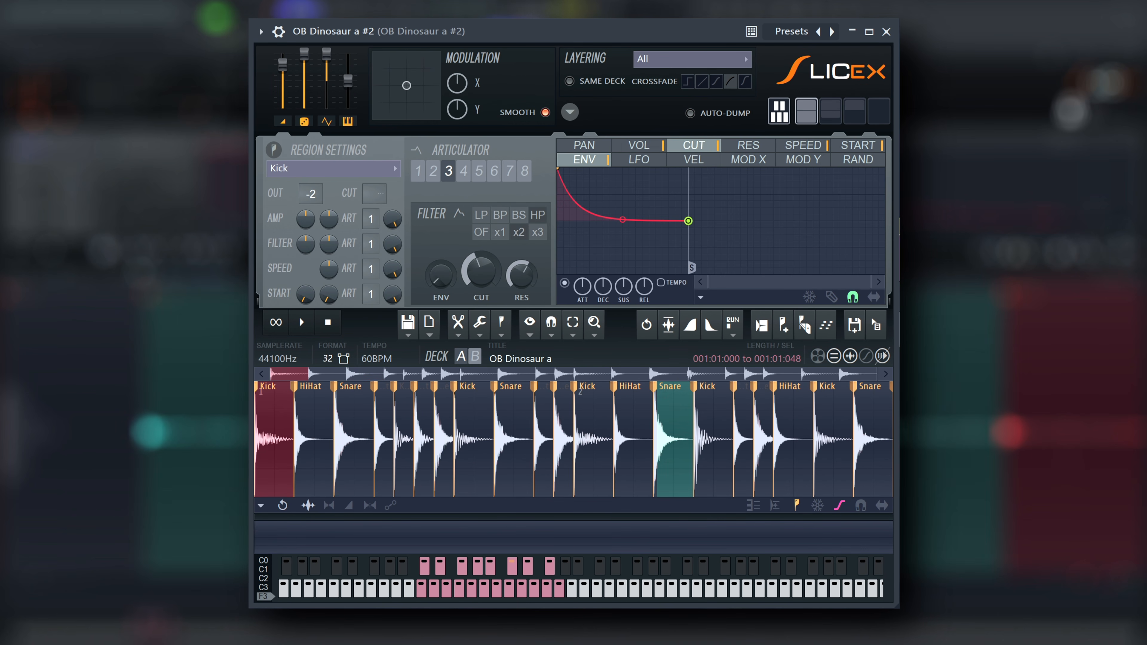
pyautogui.click(303, 392)
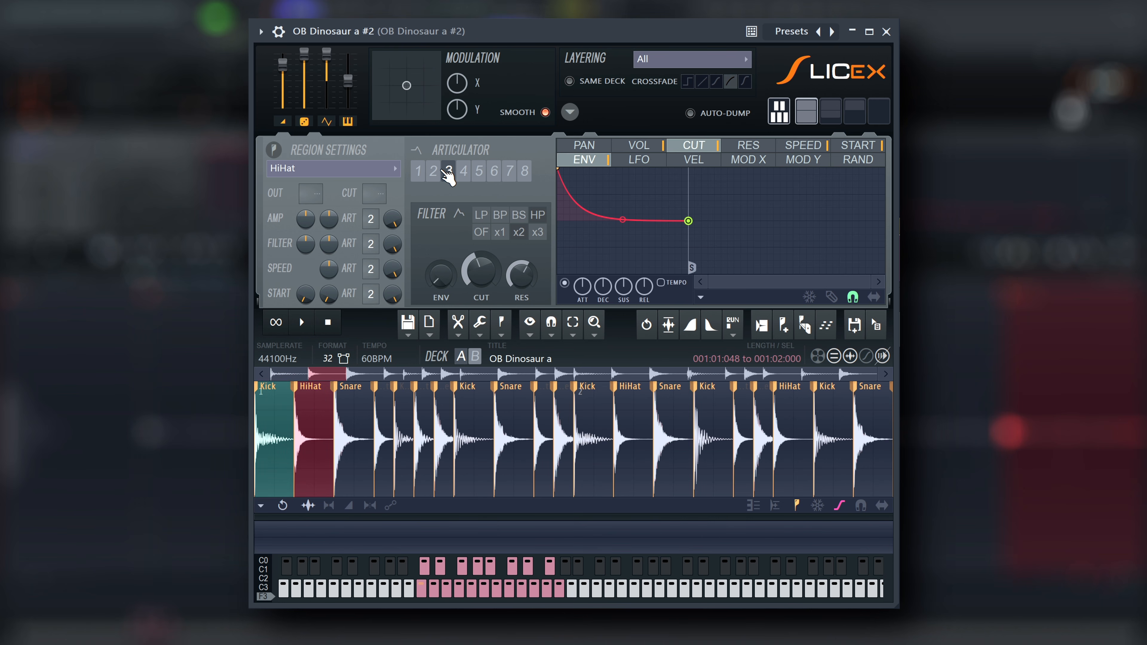
pyautogui.click(433, 172)
pyautogui.click(422, 172)
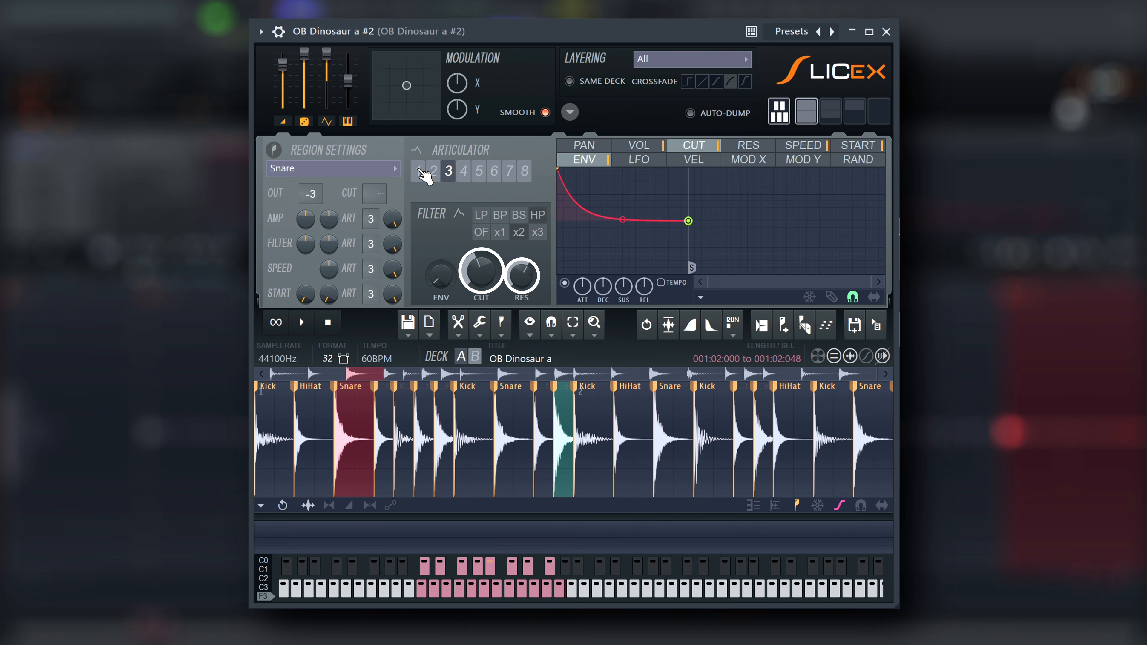
pyautogui.click(420, 173)
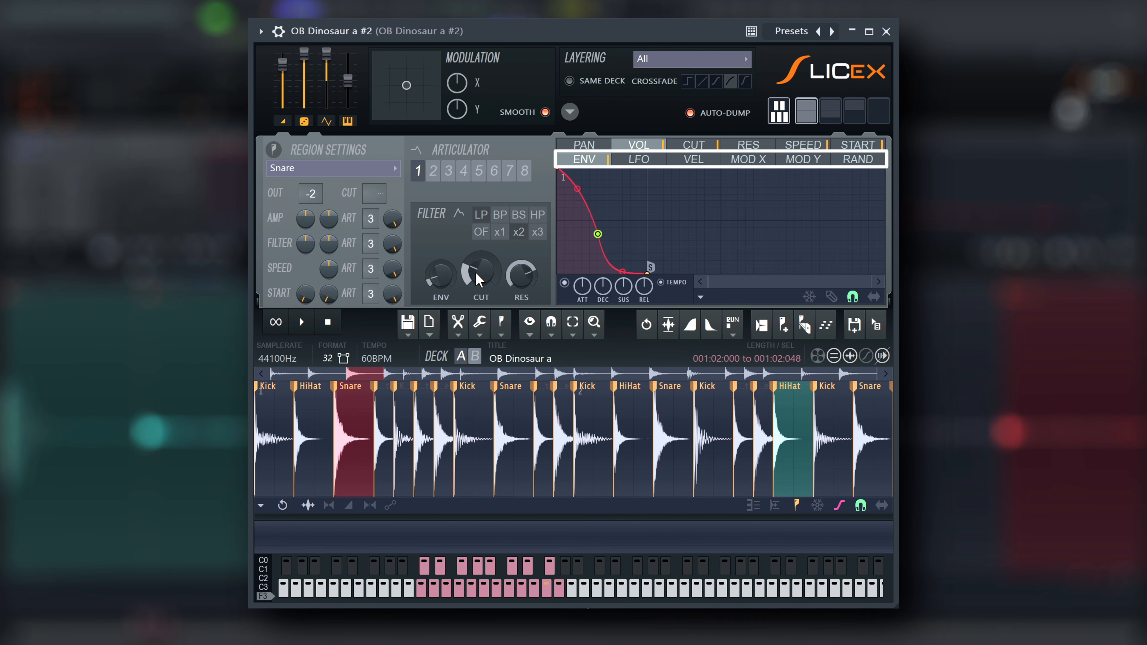
pyautogui.click(434, 172)
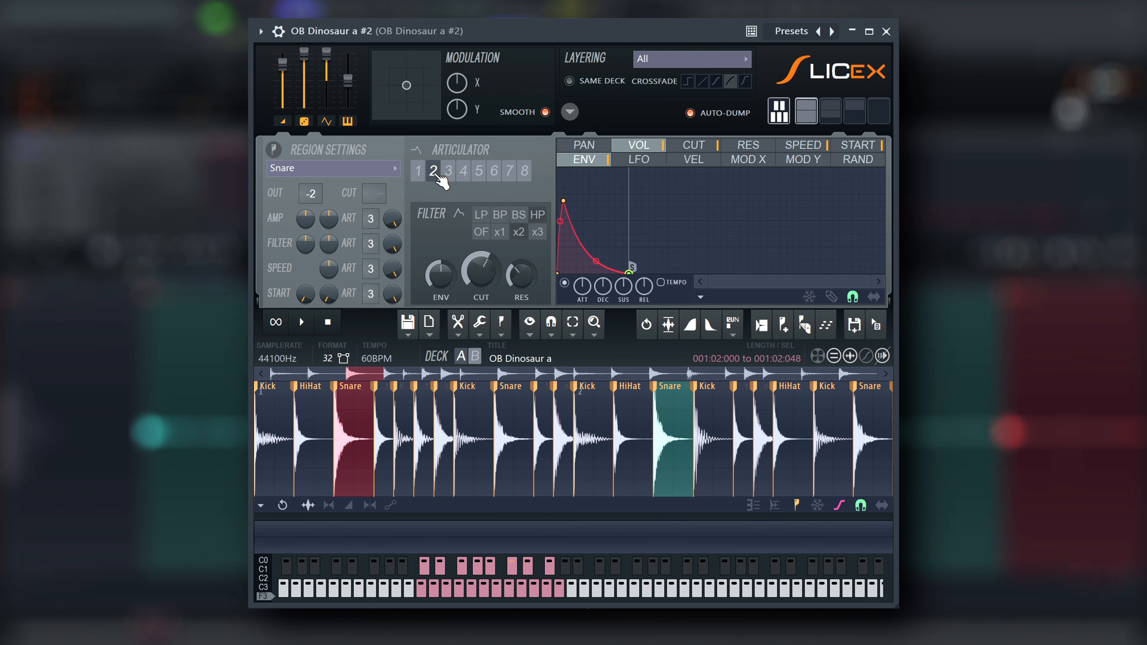
pyautogui.click(448, 171)
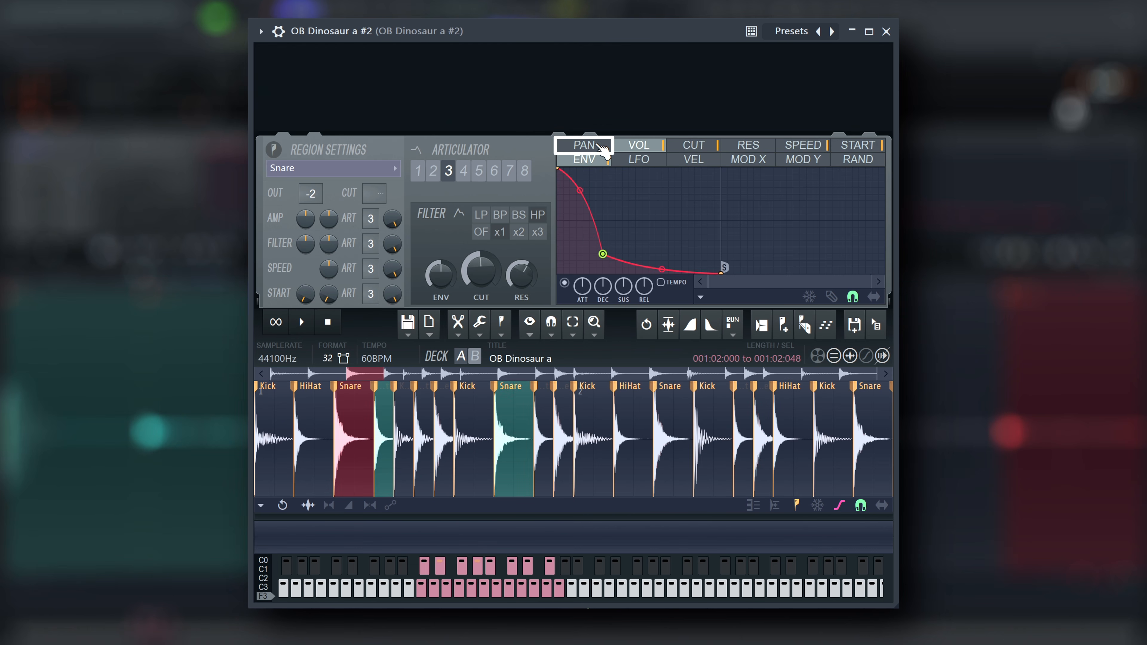
# Step: Examine articulator 3's volume, cutoff, speed and start modulation, including the speed LFO
pyautogui.click(658, 146)
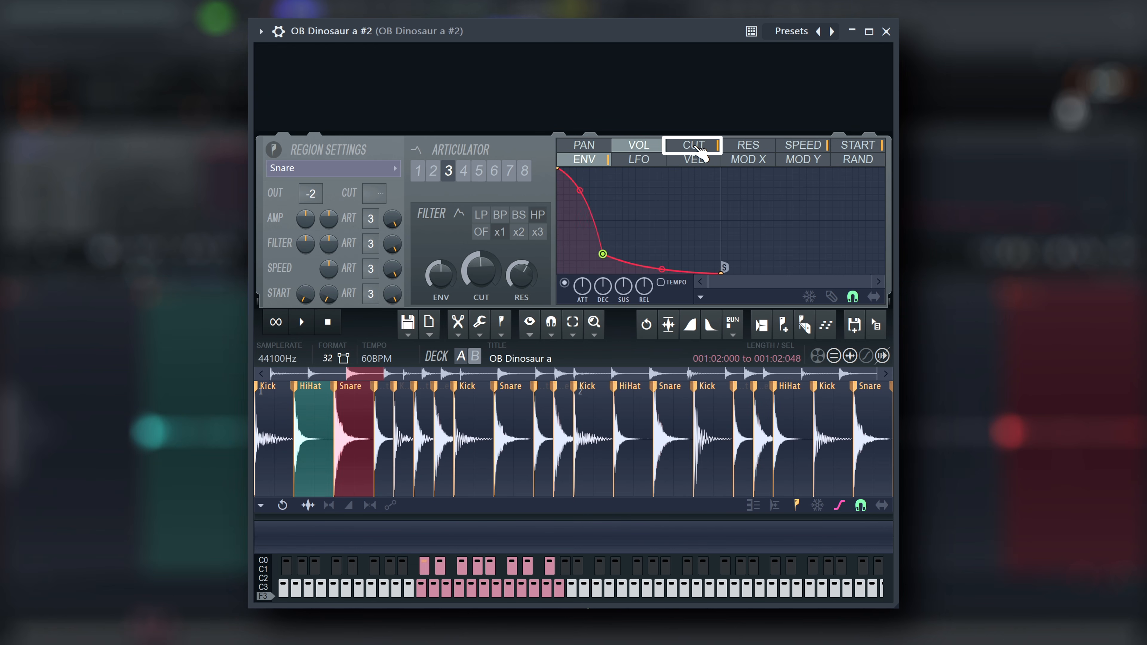
pyautogui.click(694, 146)
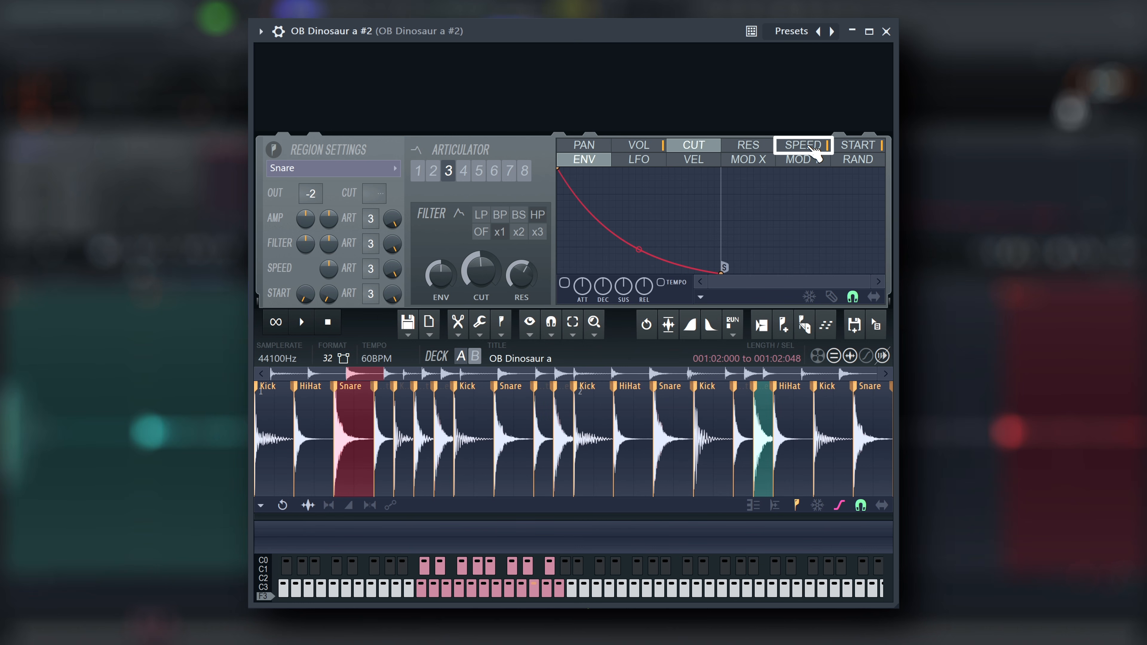
pyautogui.click(803, 146)
pyautogui.click(849, 147)
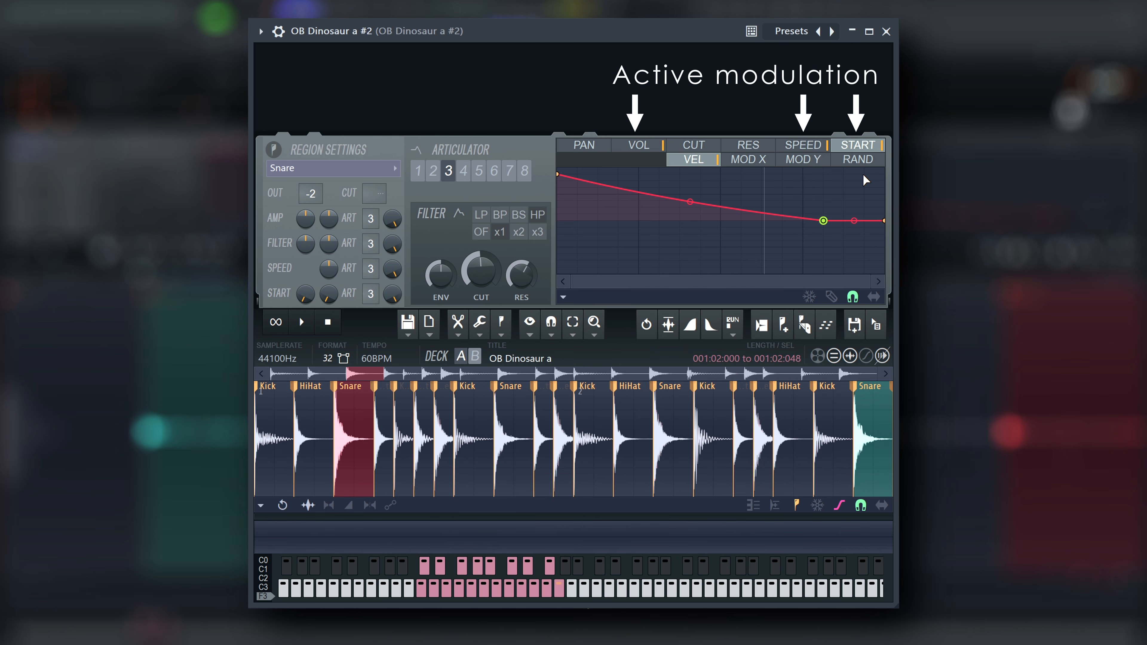
pyautogui.click(638, 146)
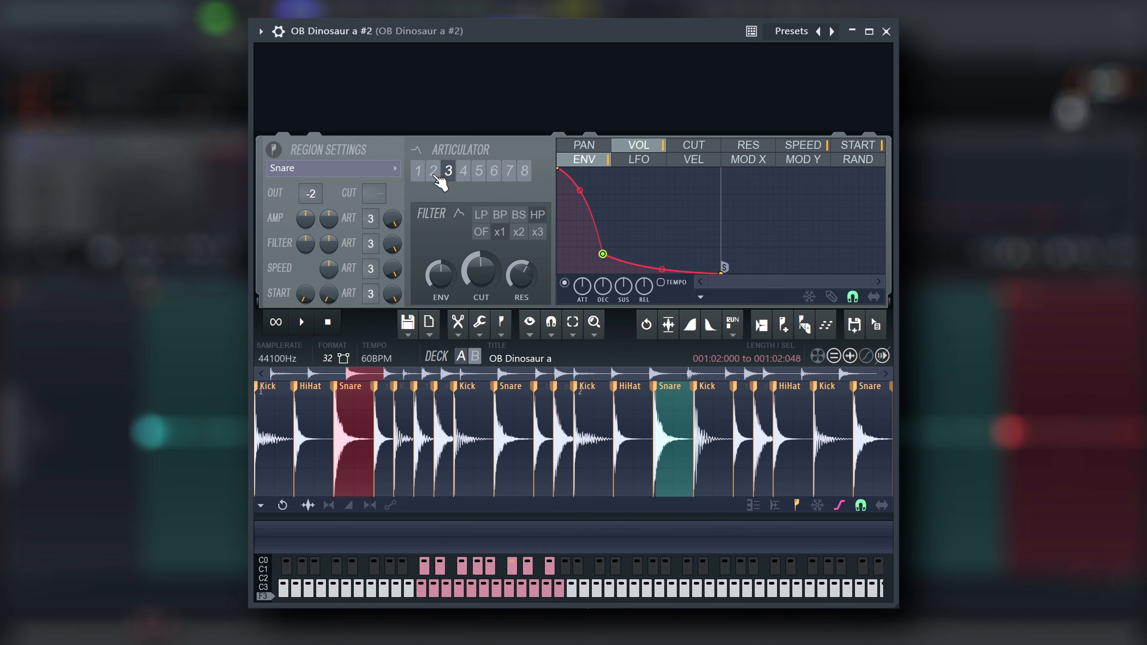
pyautogui.click(640, 162)
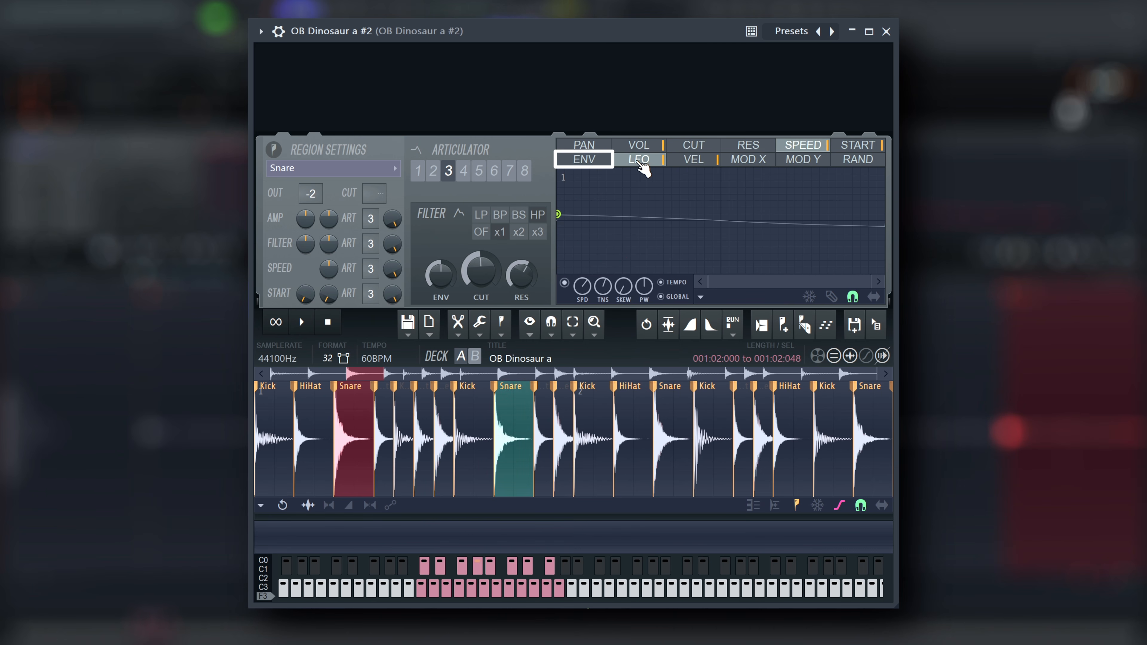
# Step: Review the velocity, Mod X, Mod Y and random mappings of articulator 3's speed
pyautogui.click(707, 162)
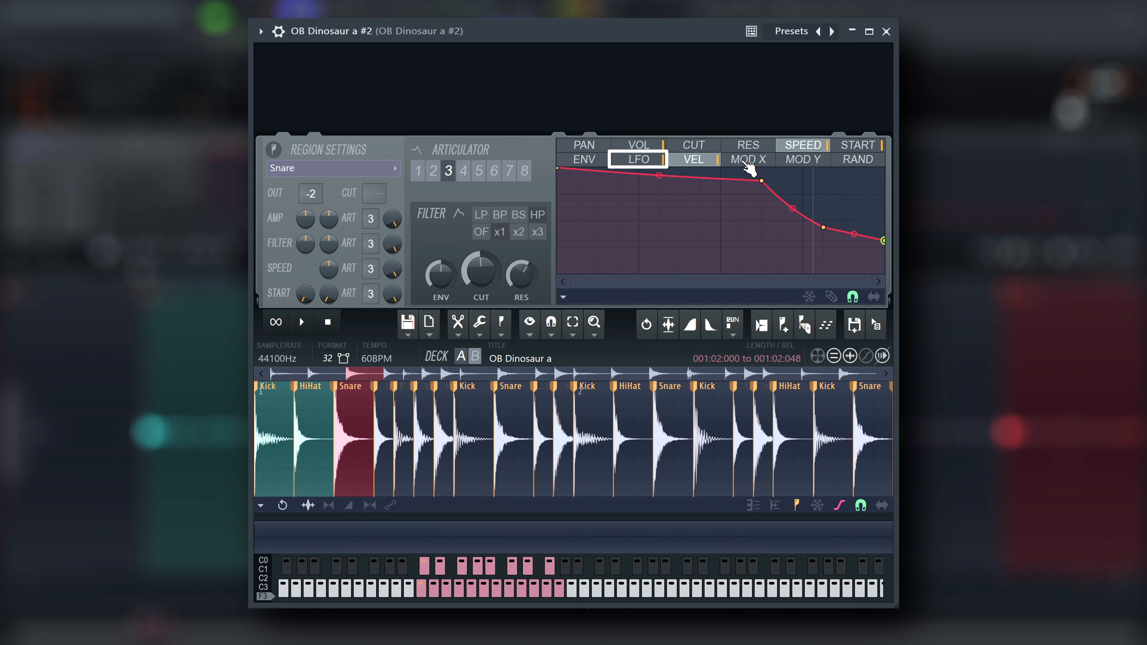
pyautogui.click(750, 165)
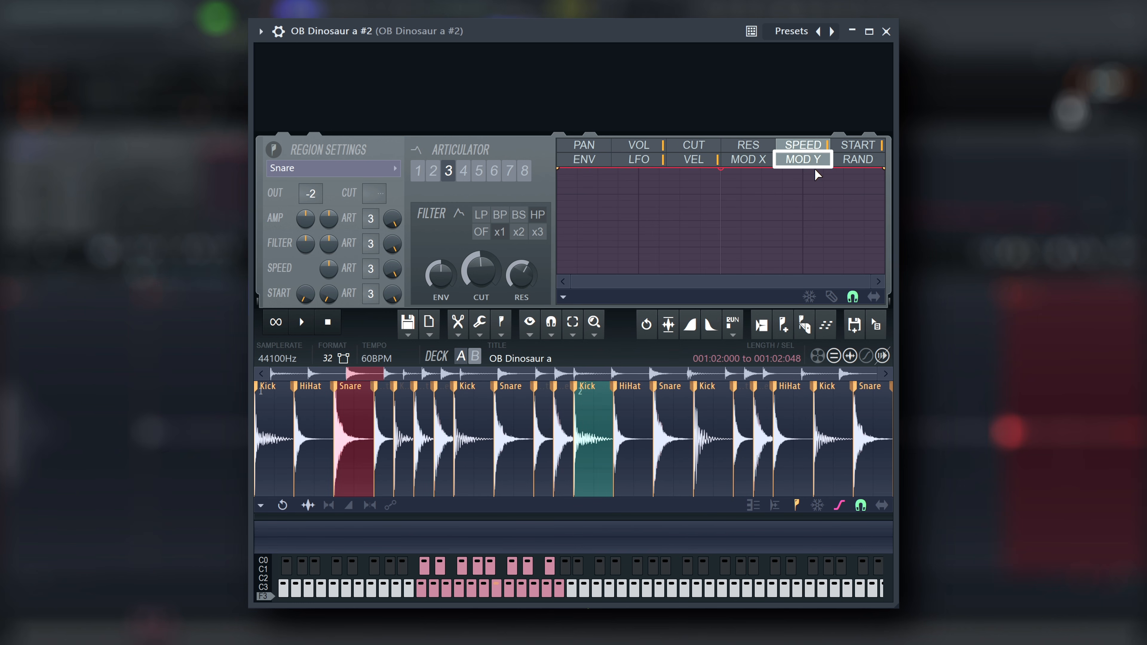
pyautogui.click(862, 162)
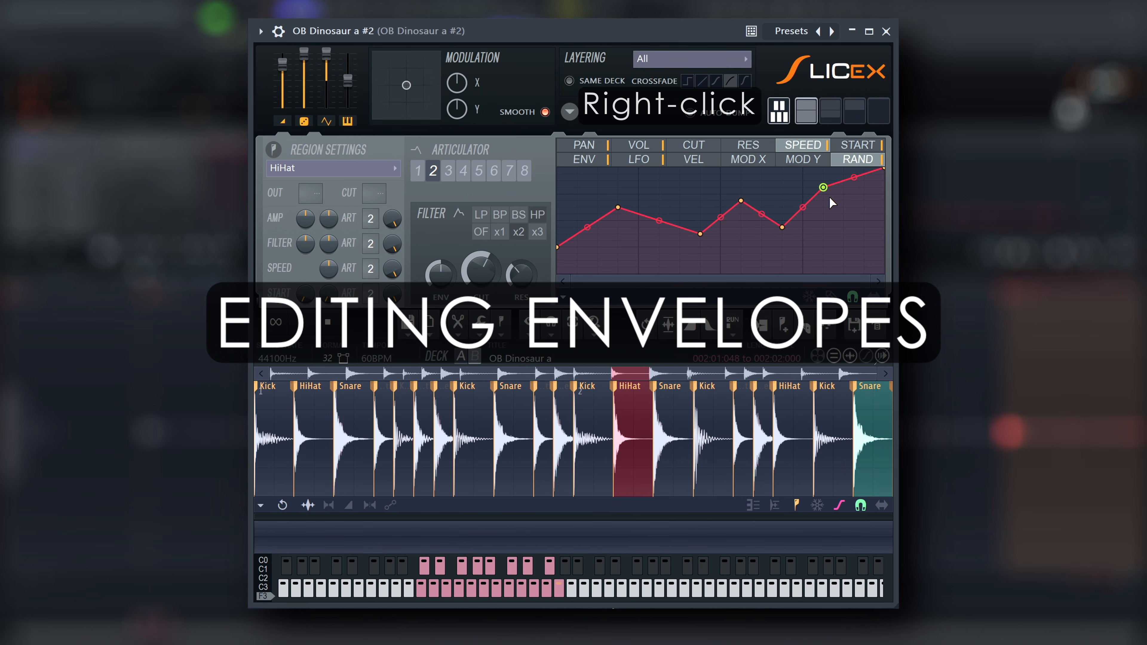
# Step: Delete the last two inner points of the HiHat region's random speed curve in articulator 2
pyautogui.rightClick(826, 196)
pyautogui.click(842, 210)
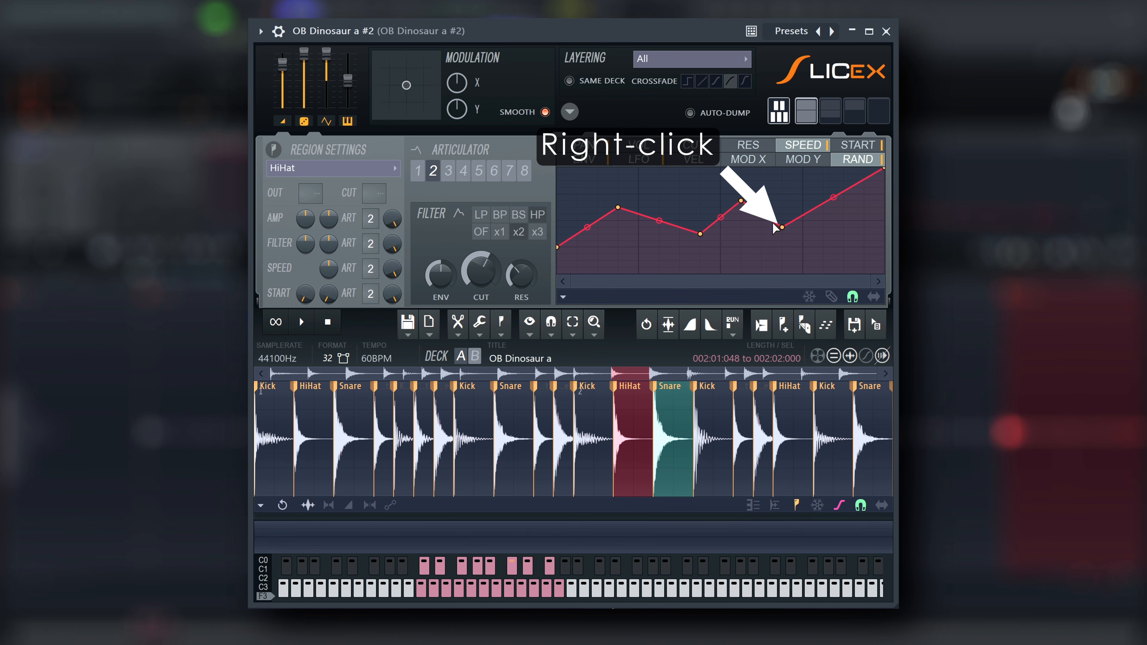
pyautogui.rightClick(780, 226)
pyautogui.click(799, 245)
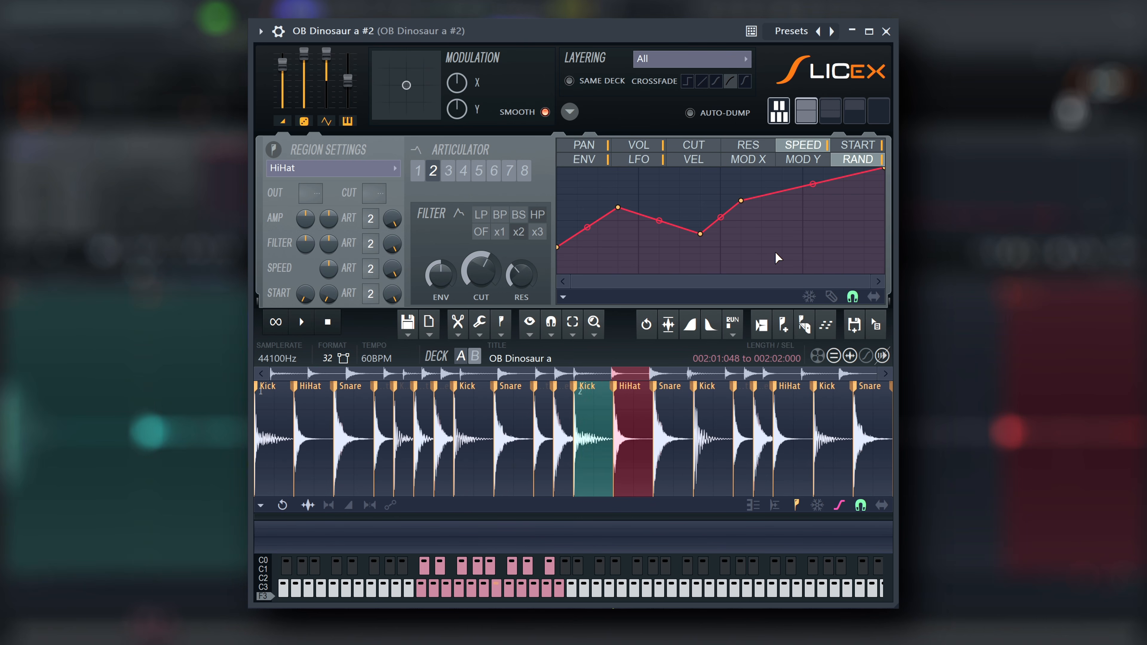
# Step: Add three points to the random speed curve: one above the first dip and two on the rising part
pyautogui.rightClick(659, 194)
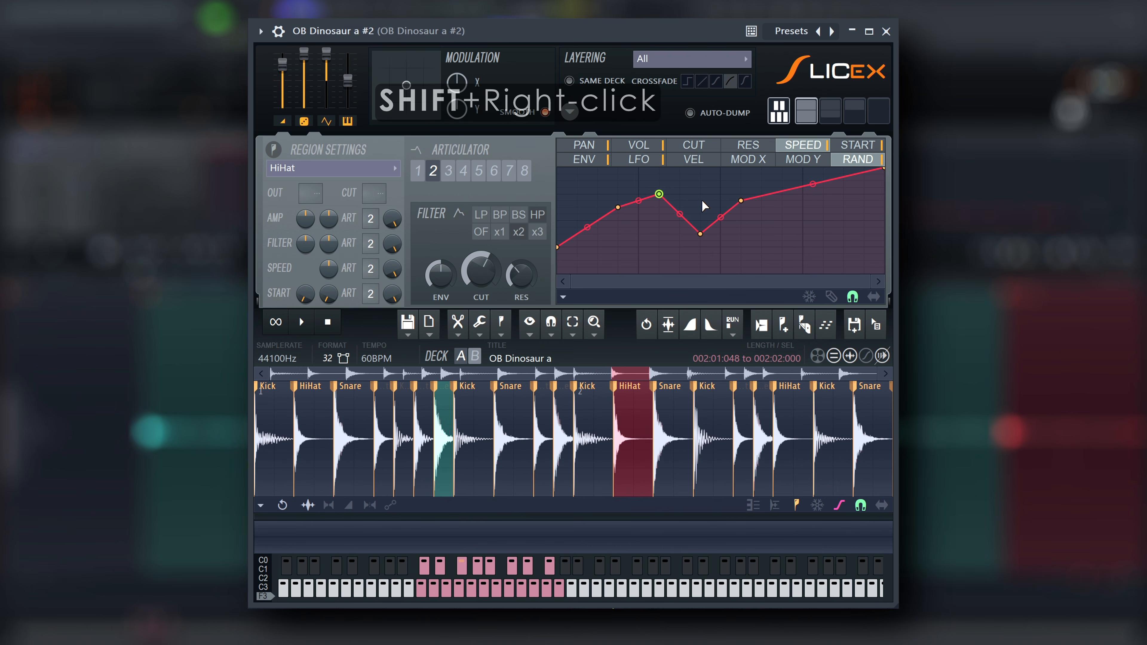
pyautogui.keyDown('shift'); pyautogui.rightClick(720, 218); pyautogui.keyUp('shift')
pyautogui.keyDown('shift'); pyautogui.rightClick(781, 191); pyautogui.keyUp('shift')
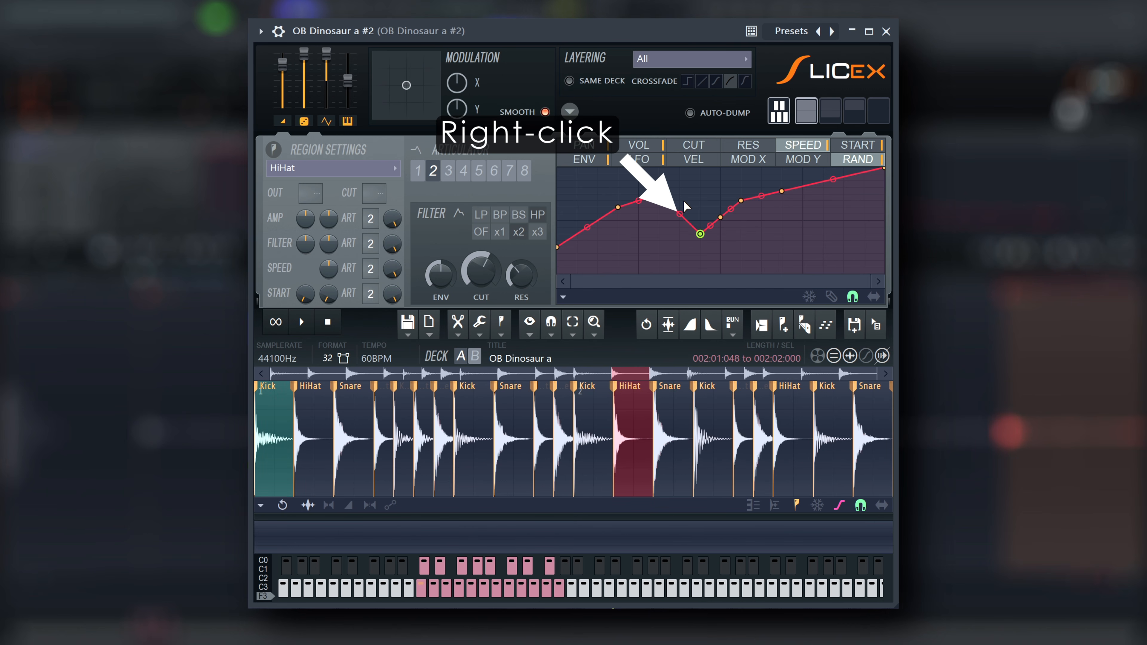
# Step: Select all inner points of the random speed curve, delete them, and view the curve's available editing options
pyautogui.moveTo(757, 247); pyautogui.dragTo(592, 180)
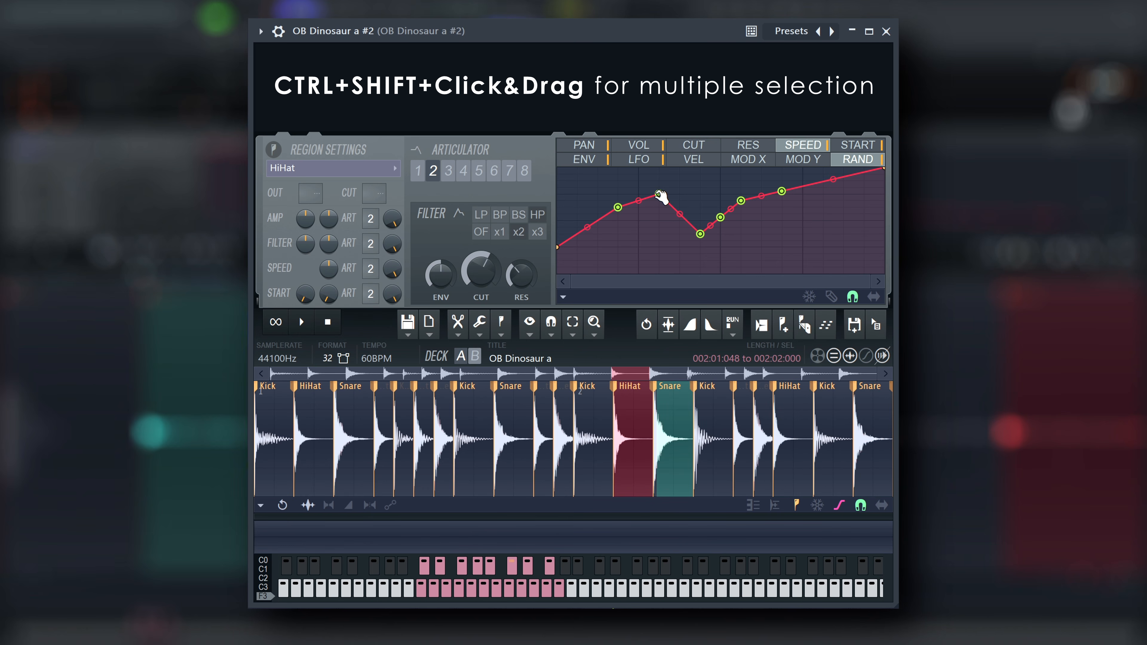
pyautogui.click(682, 216)
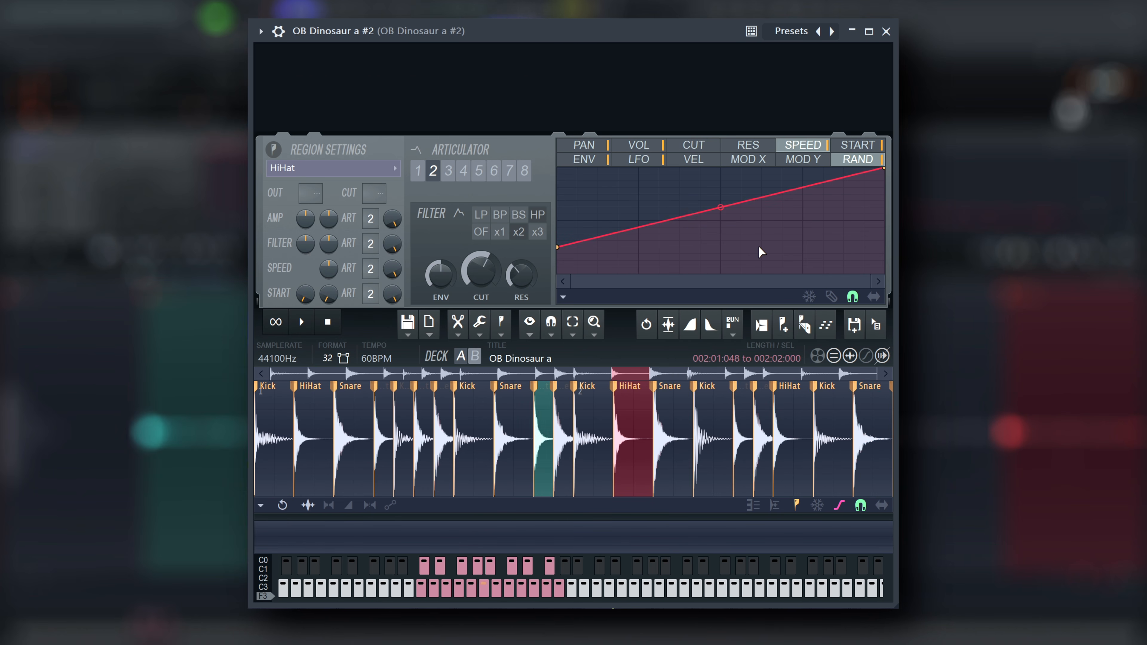
pyautogui.click(563, 297)
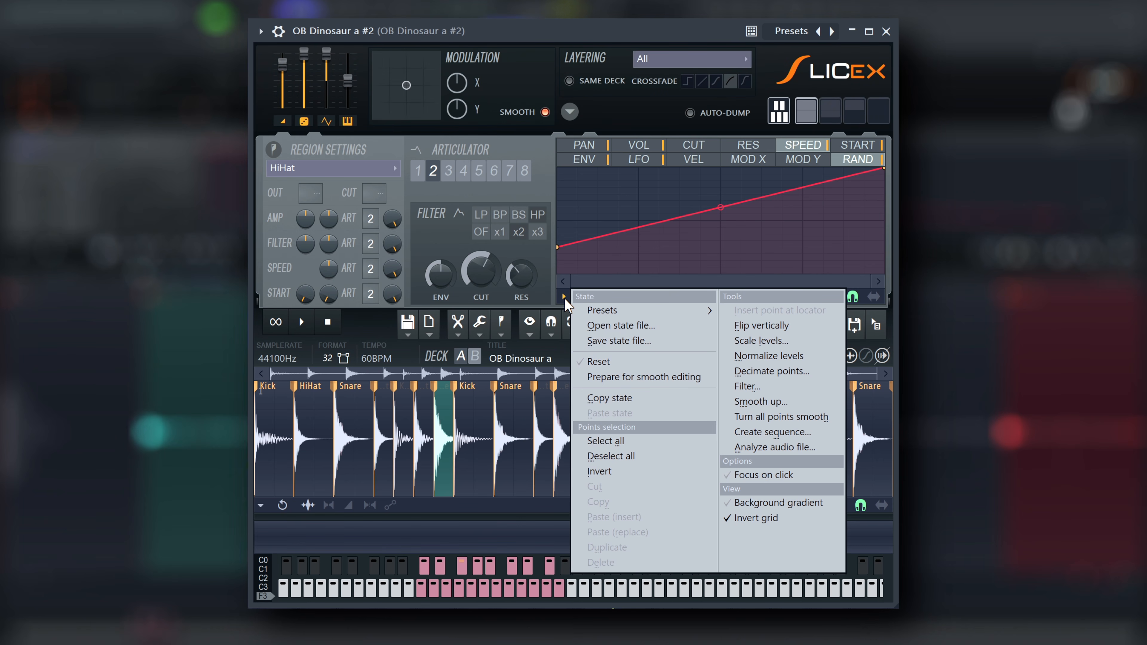
pyautogui.press('Escape')
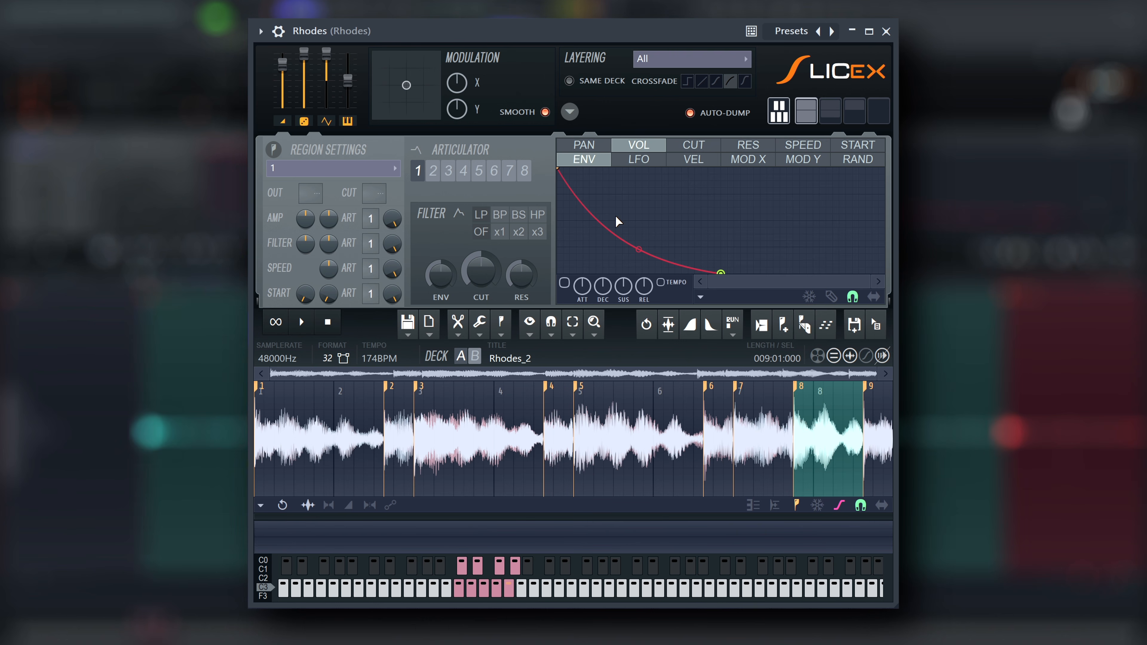
# Step: Add a point in the first half of the Rhodes volume envelope, raise it, and mark it as the Decay point
pyautogui.rightClick(609, 228)
pyautogui.moveTo(610, 228); pyautogui.dragTo(642, 201)
pyautogui.rightClick(642, 200)
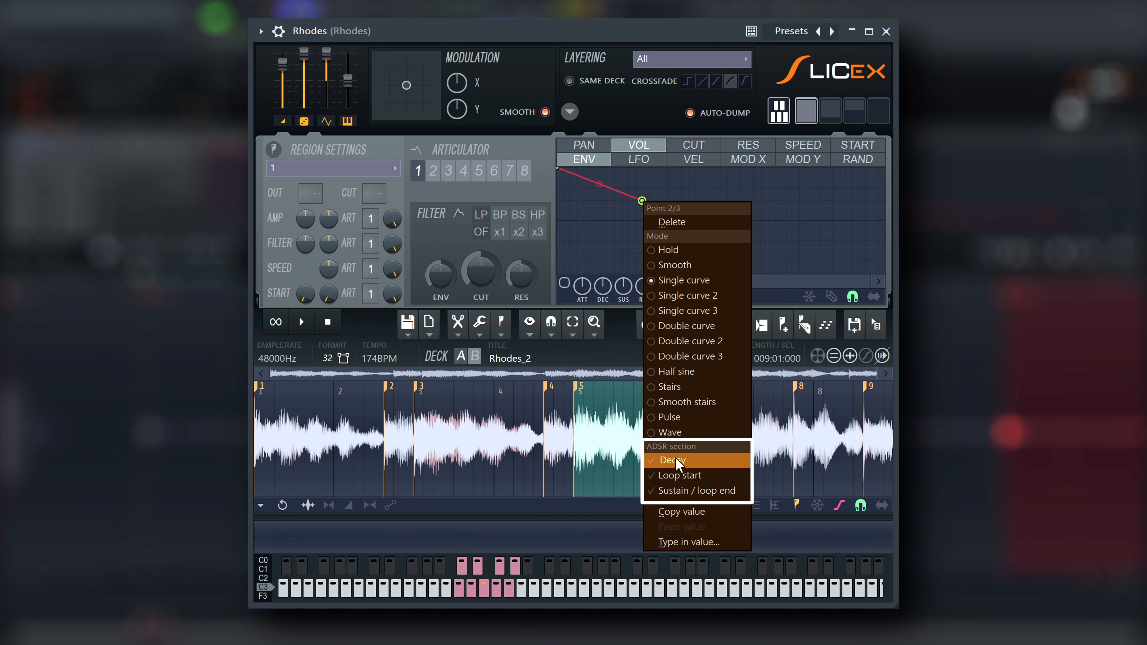
pyautogui.rightClick(681, 462)
pyautogui.click(642, 201)
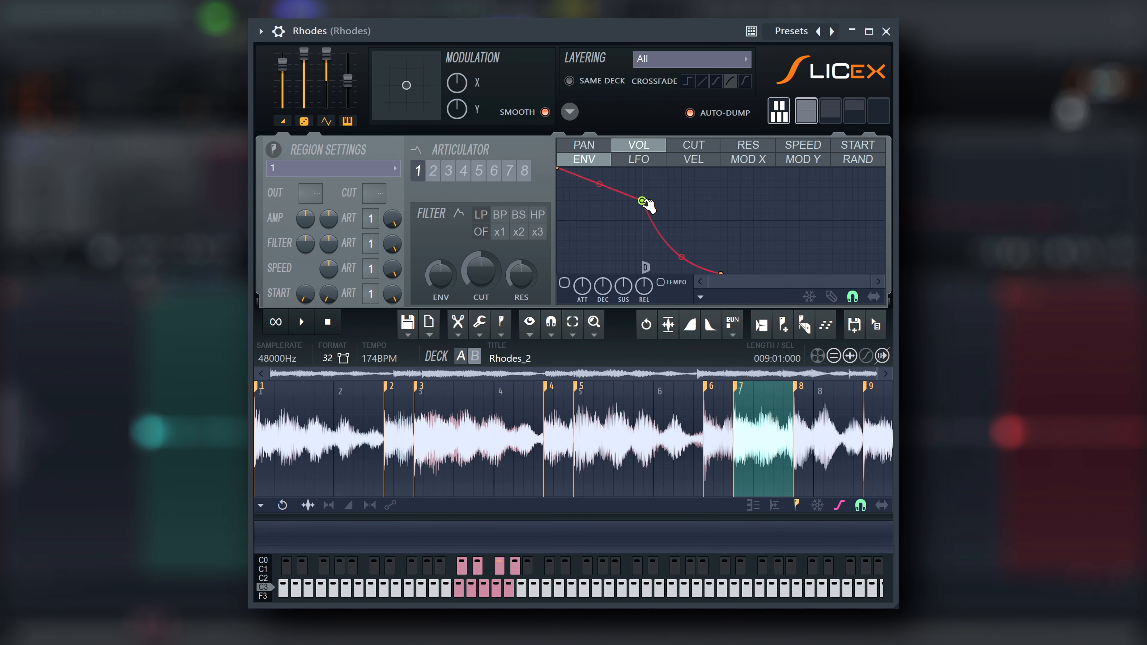
# Step: Add a lower point between the decay point and the envelope's end, and mark it as Sustain / loop end
pyautogui.moveTo(721, 273); pyautogui.dragTo(674, 239)
pyautogui.rightClick(674, 240)
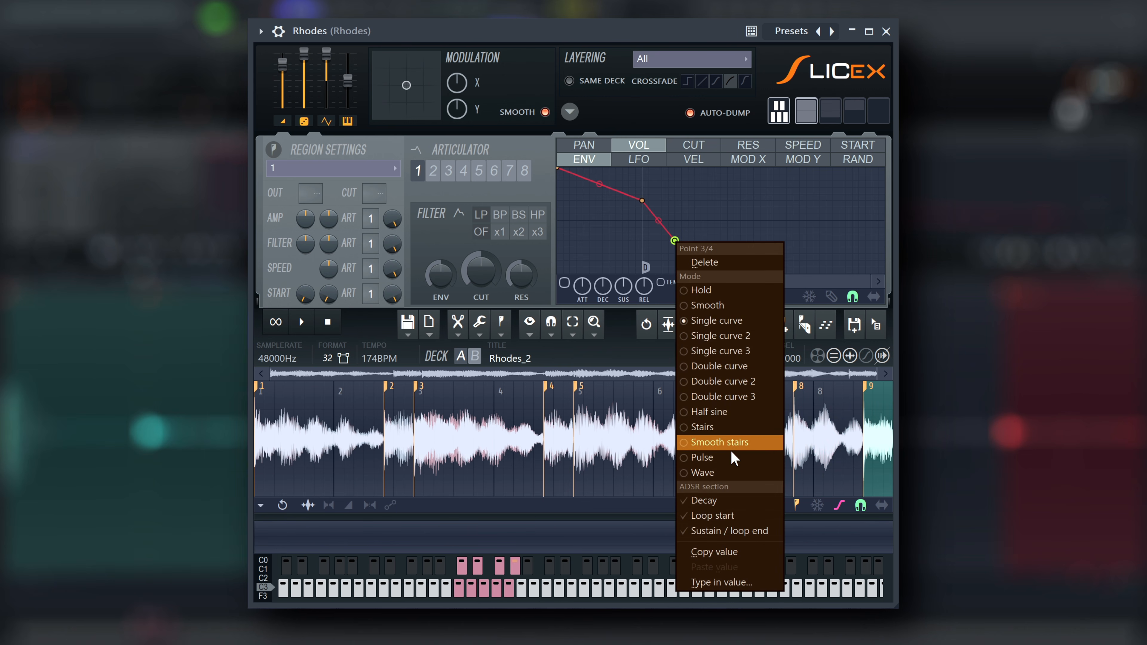
pyautogui.click(728, 530)
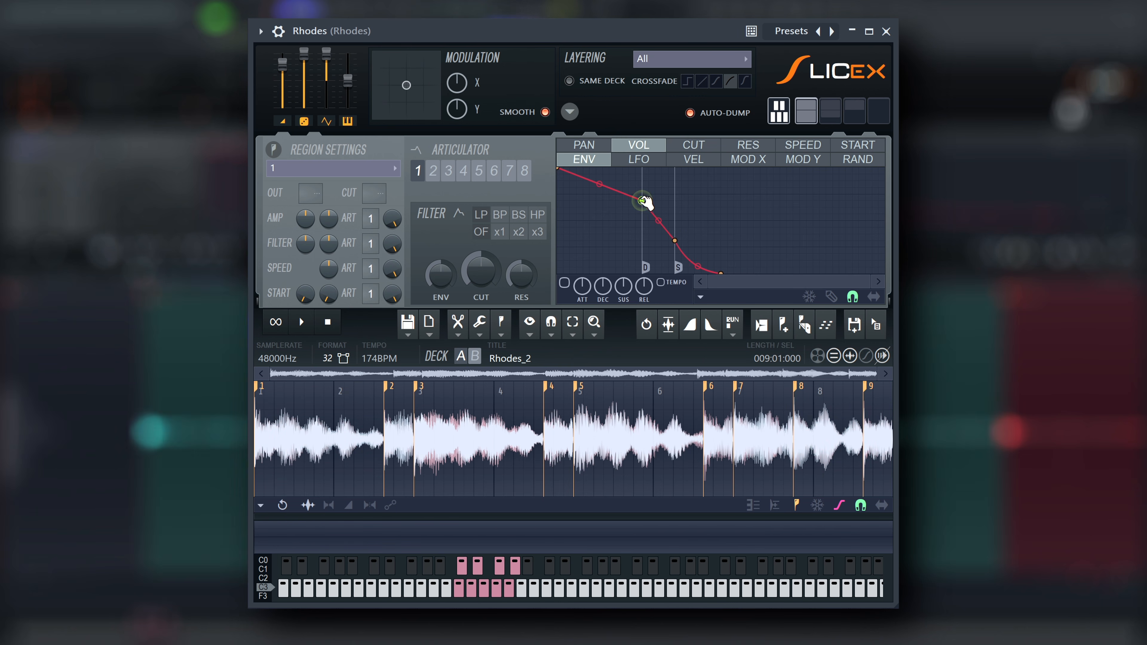
# Step: Reshape and enable the volume envelope so it rises from zero to full level at the decay point, then adjust its attack
pyautogui.moveTo(642, 200)
pyautogui.mouseDown()
pyautogui.moveTo(596, 194)
pyautogui.moveTo(555, 223)
pyautogui.moveTo(569, 166)
pyautogui.mouseUp()
pyautogui.moveTo(558, 261); pyautogui.dragTo(560, 302)
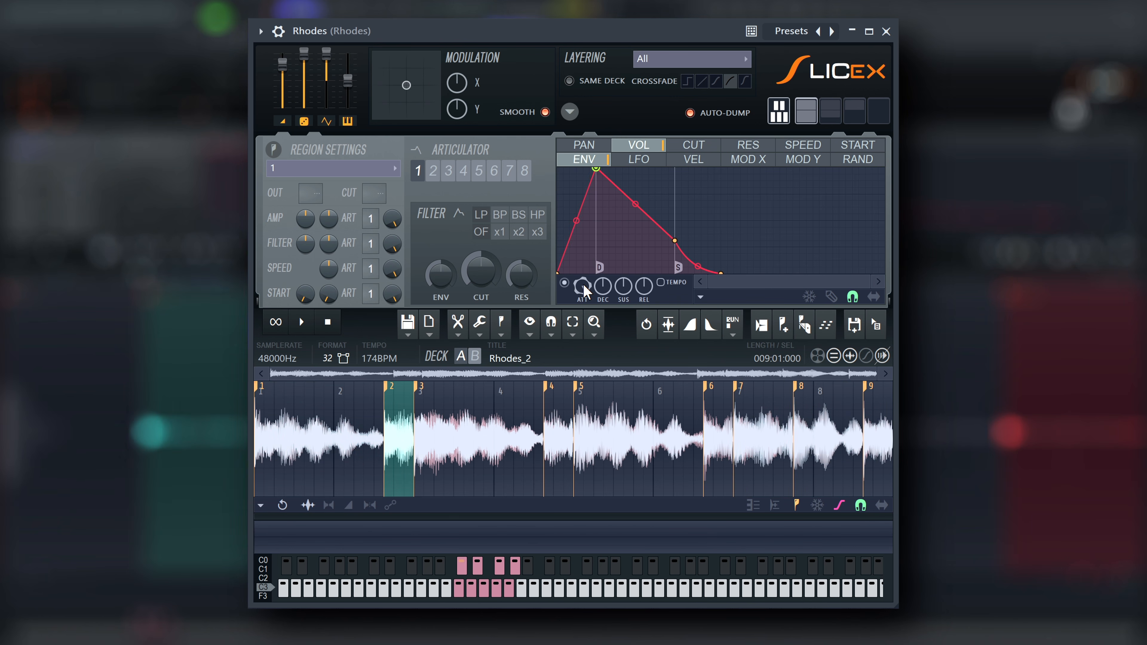
pyautogui.moveTo(583, 284)
pyautogui.mouseDown()
pyautogui.moveTo(584, 262)
pyautogui.moveTo(603, 311)
pyautogui.moveTo(627, 280)
pyautogui.moveTo(620, 312)
pyautogui.mouseUp()
# Step: Add a low point and a high point between the decay and sustain points, and lengthen the envelope's release
pyautogui.rightClick(622, 253)
pyautogui.rightClick(648, 194)
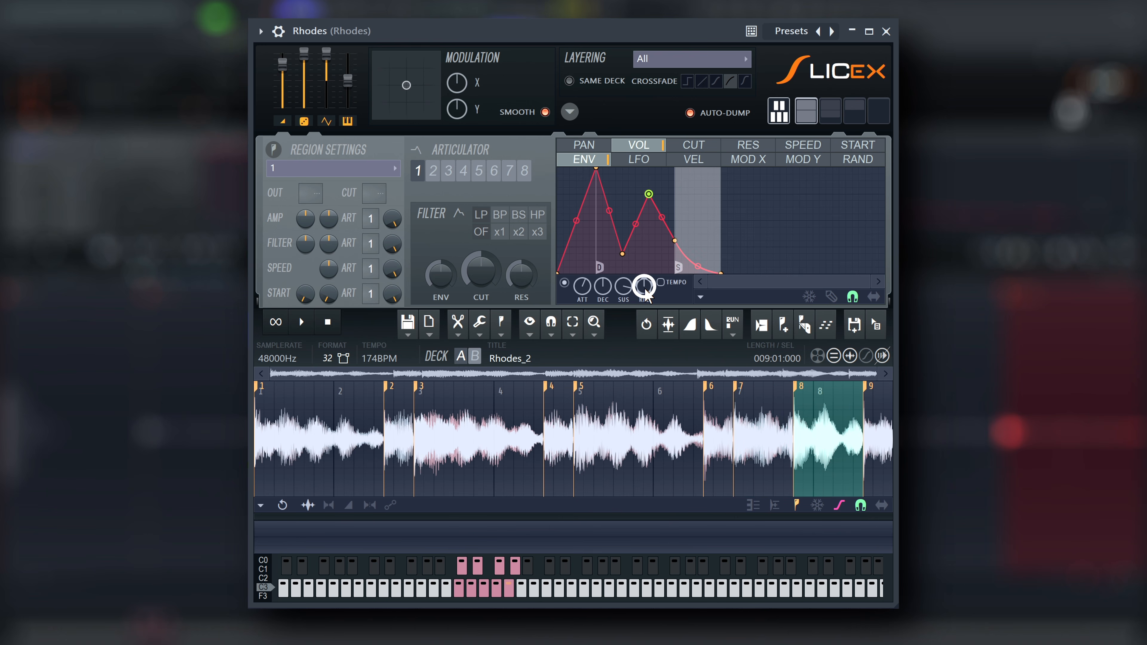
pyautogui.moveTo(644, 293); pyautogui.dragTo(645, 277)
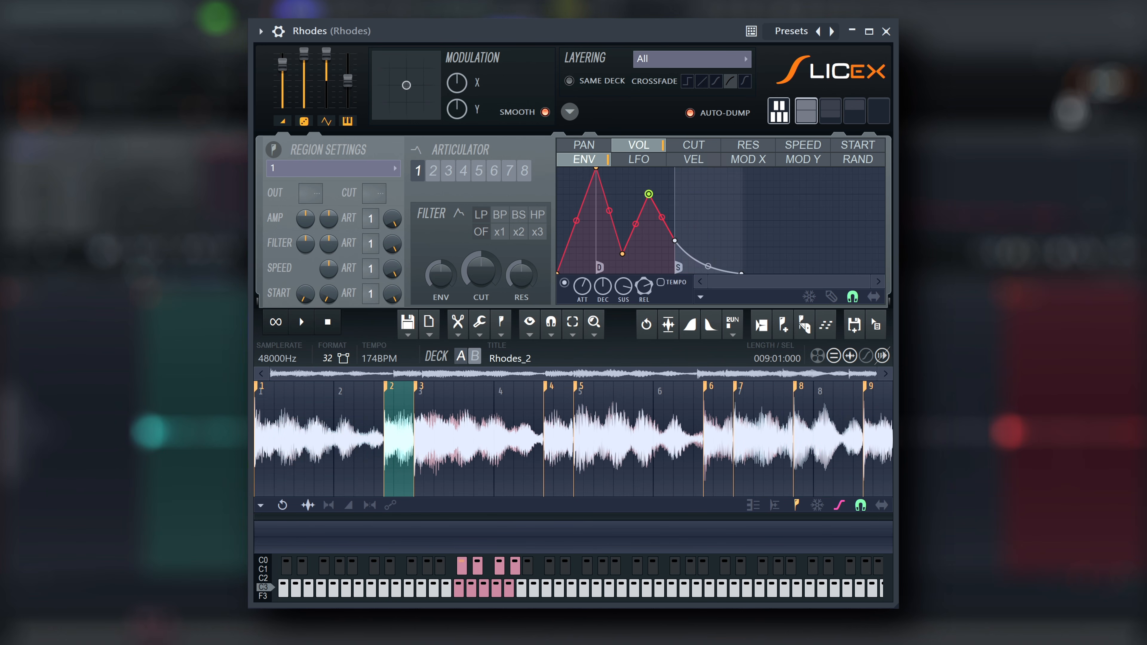
# Step: Sync the volume envelope to tempo and shift the decay, inner and sustain points to the right in time
pyautogui.click(661, 283)
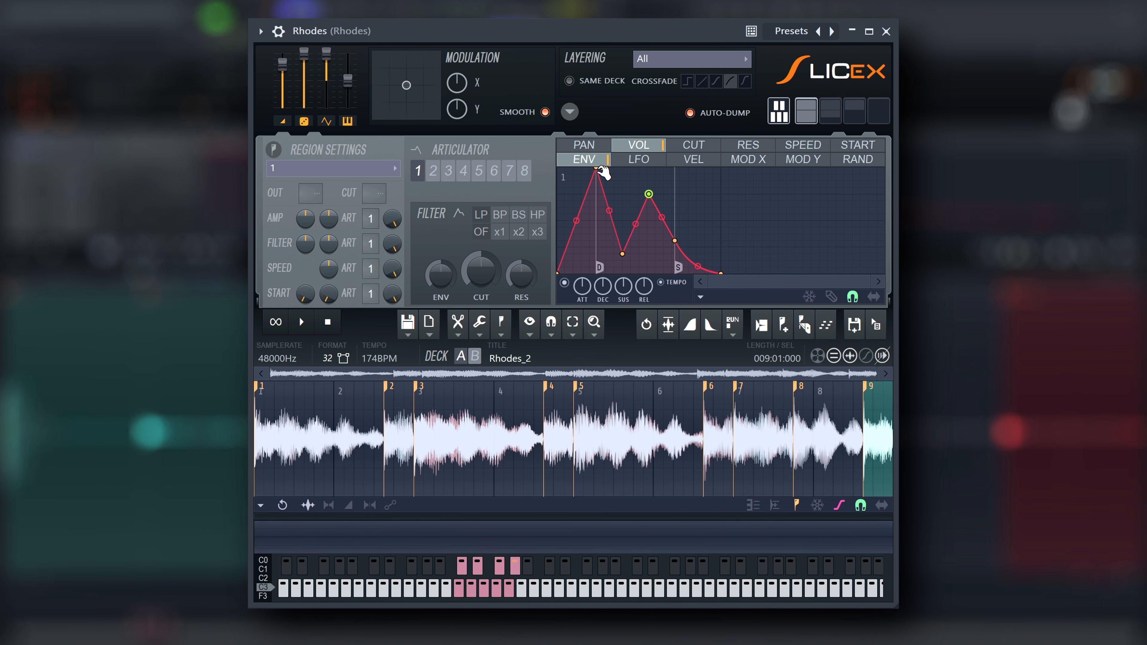
pyautogui.moveTo(614, 169); pyautogui.dragTo(605, 169)
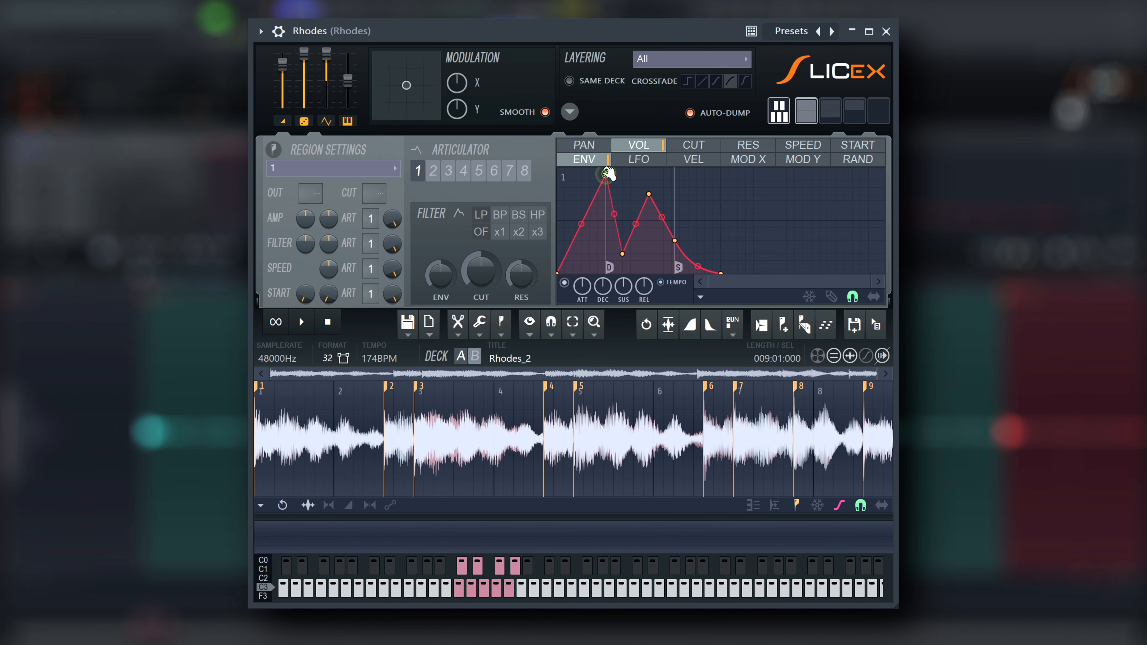
pyautogui.moveTo(623, 253); pyautogui.dragTo(696, 242)
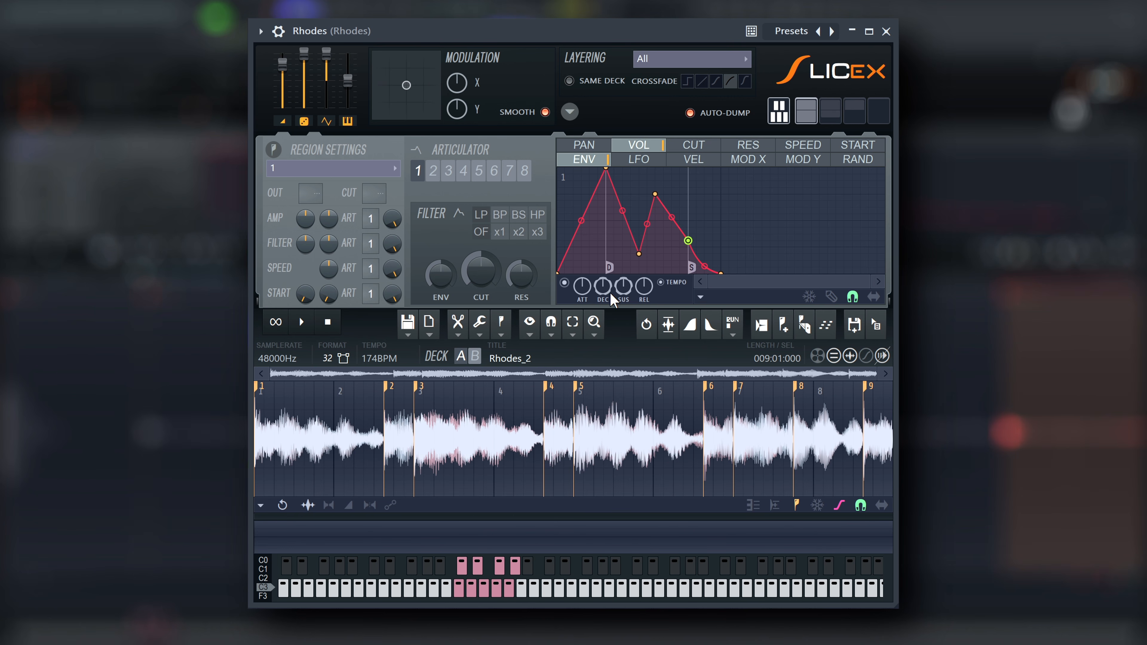
# Step: Lengthen and restore the envelope's decay time, and switch on Step Edit mode
pyautogui.moveTo(602, 285); pyautogui.dragTo(602, 280)
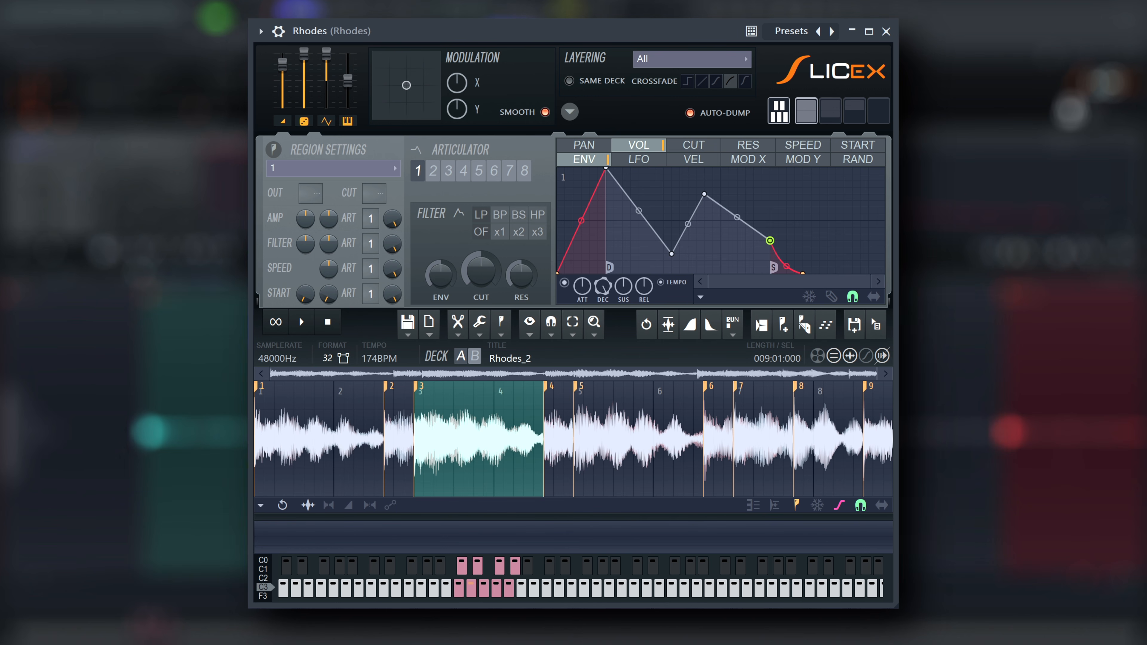
pyautogui.moveTo(602, 286)
pyautogui.mouseDown()
pyautogui.moveTo(603, 313)
pyautogui.moveTo(602, 293)
pyautogui.mouseUp()
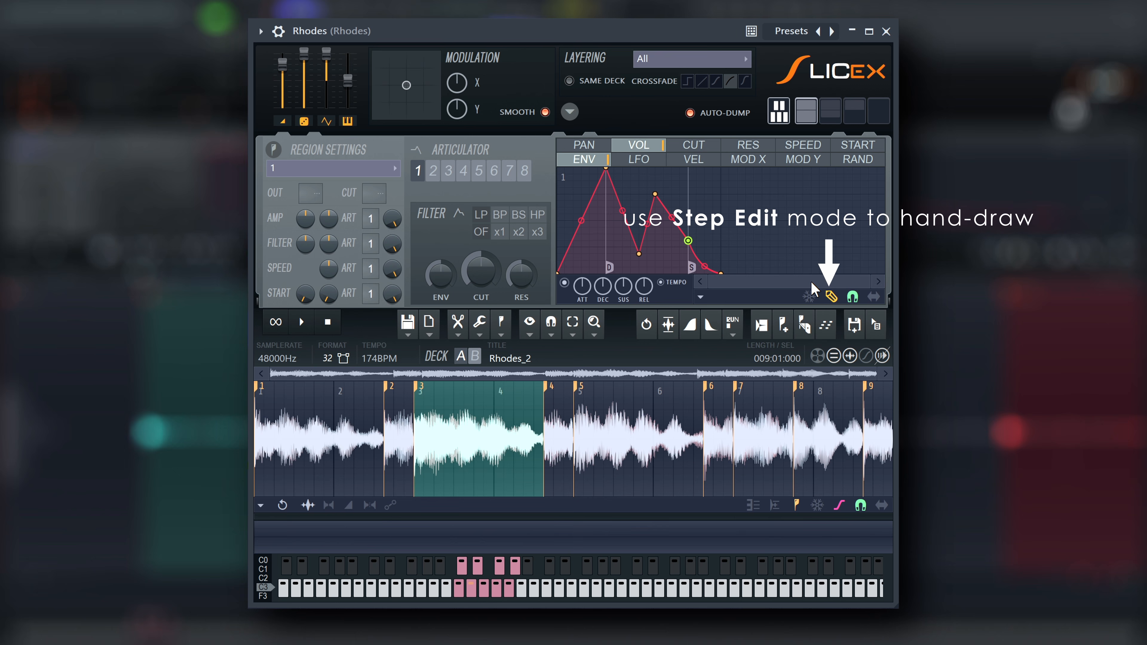
pyautogui.click(831, 297)
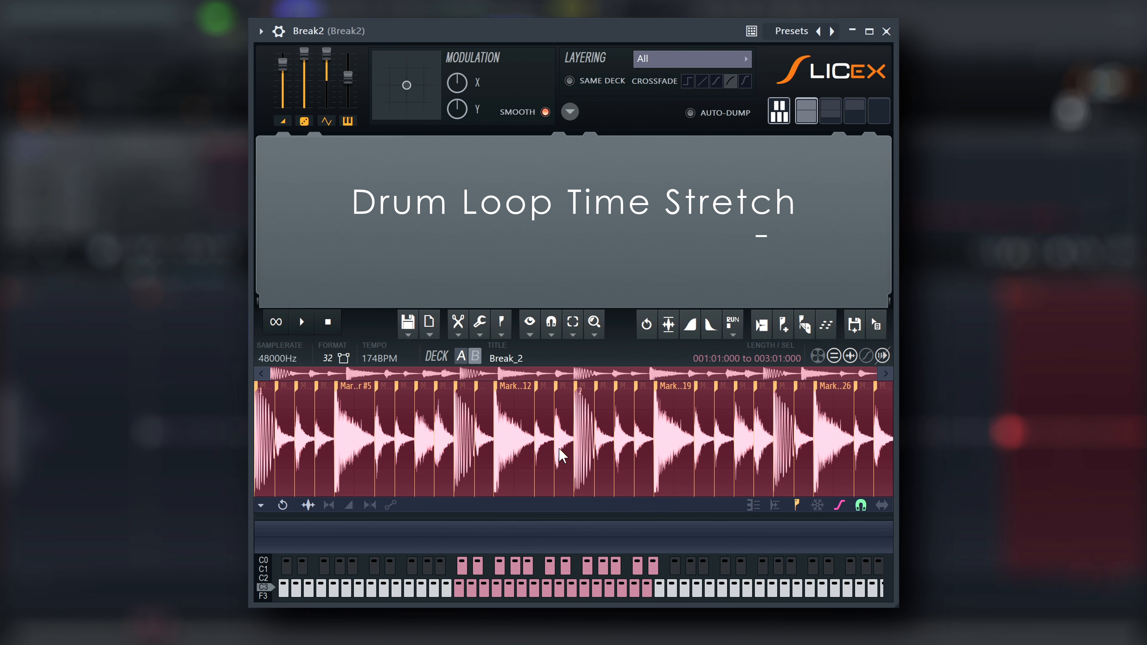
# Step: Play the drum loop, then open the Drum(loop) stretcher for OB Oldtimer b and preview its current settings
pyautogui.press('space')
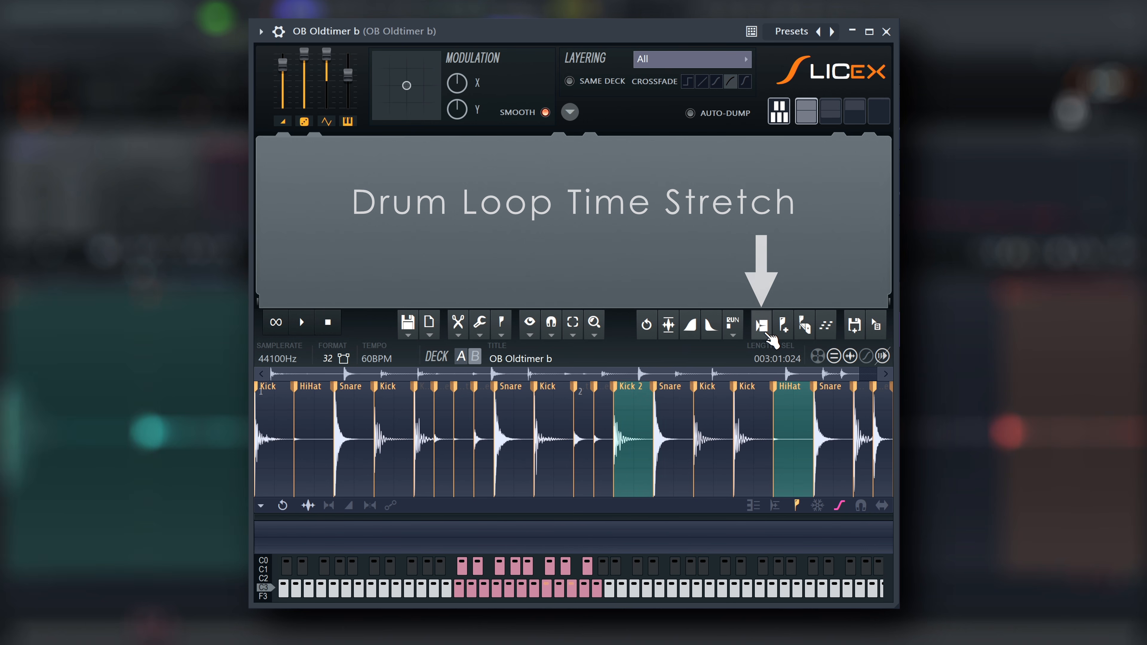
pyautogui.click(767, 332)
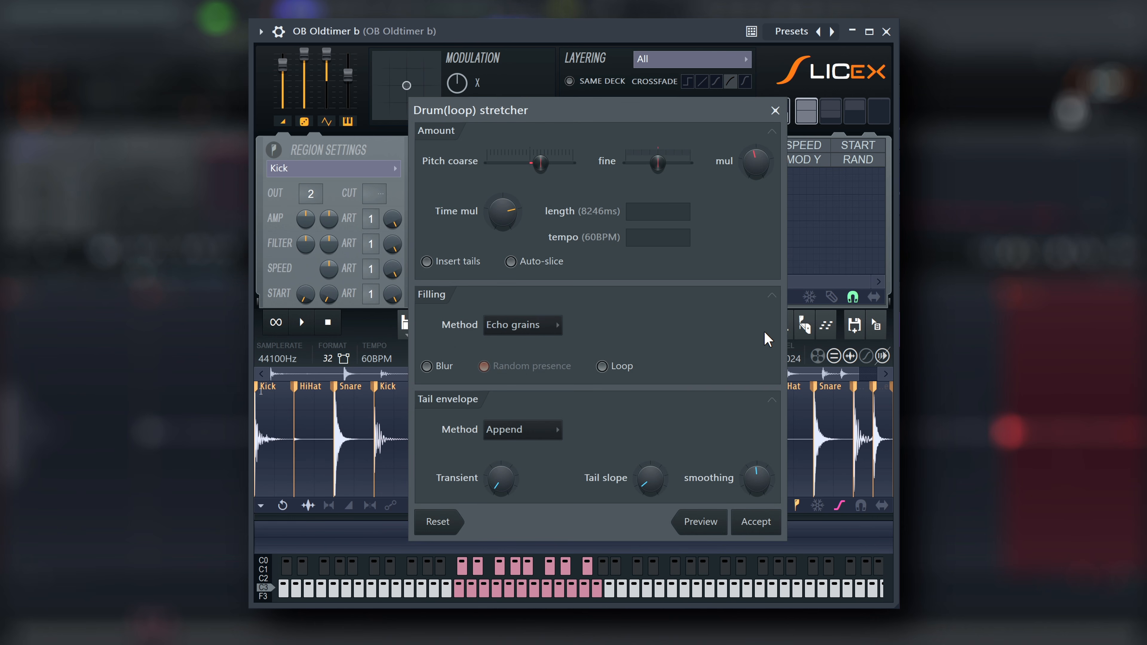
pyautogui.click(688, 523)
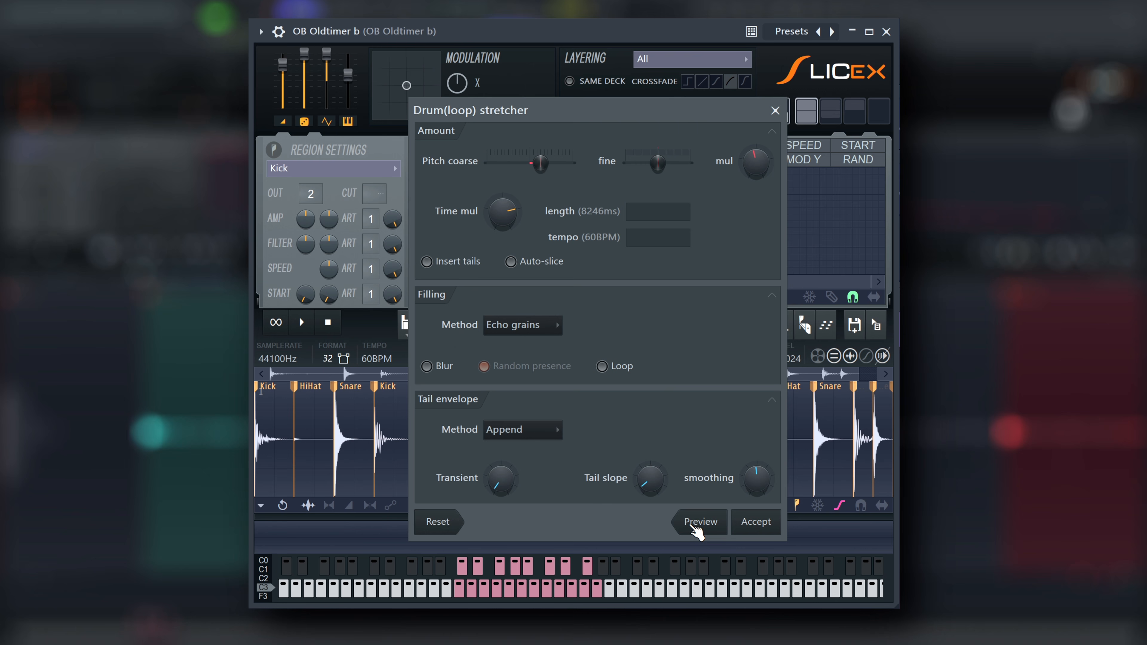
# Step: Lower the stretcher's coarse pitch and time multiplier, turn on Insert tails, and apply the stretch to the loop
pyautogui.moveTo(541, 165); pyautogui.dragTo(541, 166)
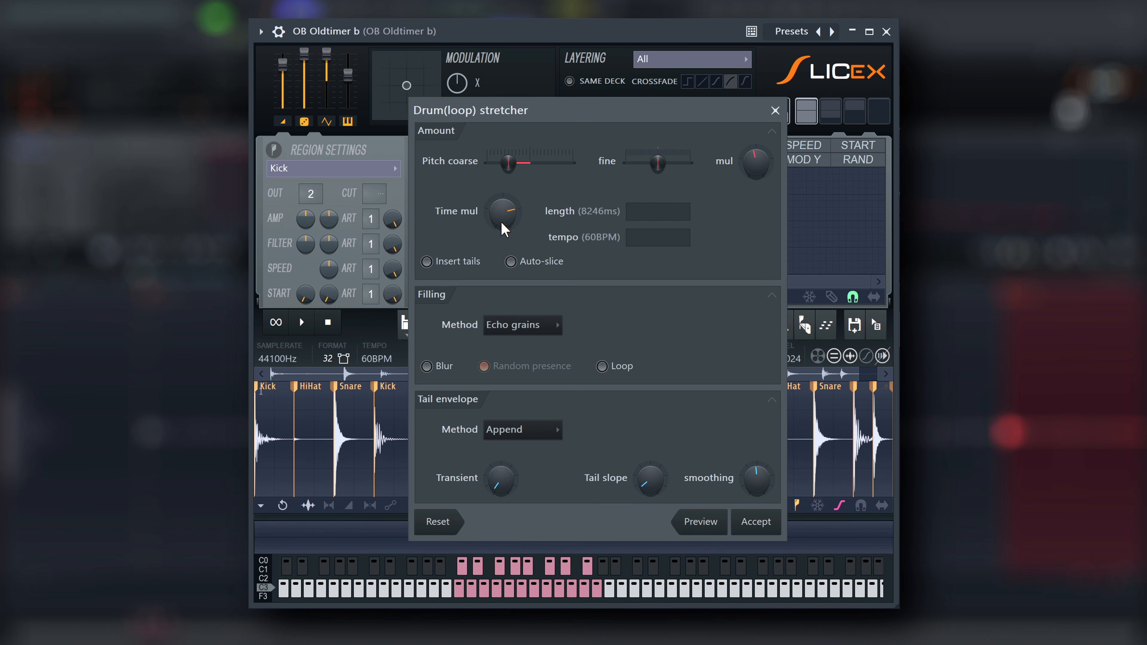
pyautogui.moveTo(502, 224); pyautogui.dragTo(556, 357)
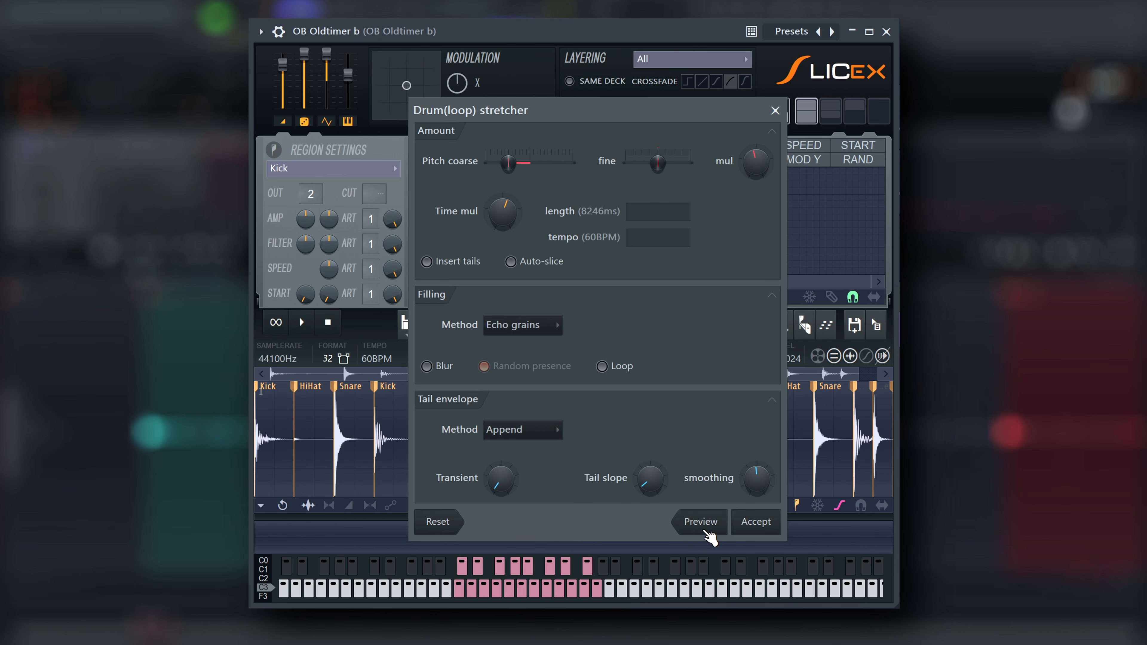
pyautogui.click(457, 262)
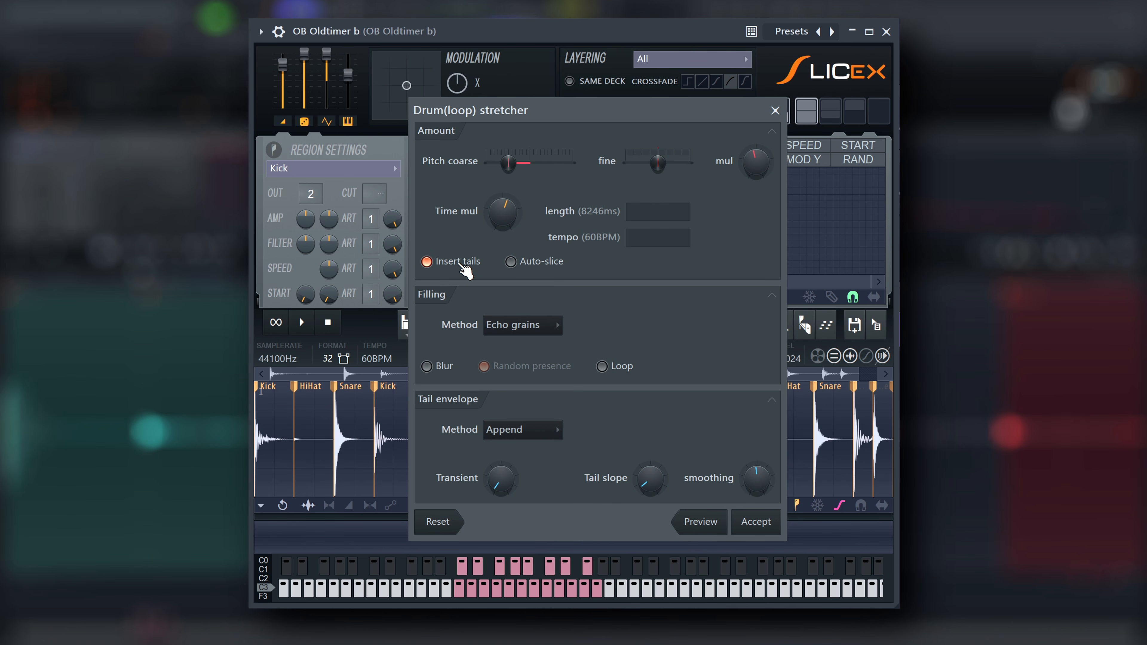
pyautogui.click(461, 265)
pyautogui.click(755, 522)
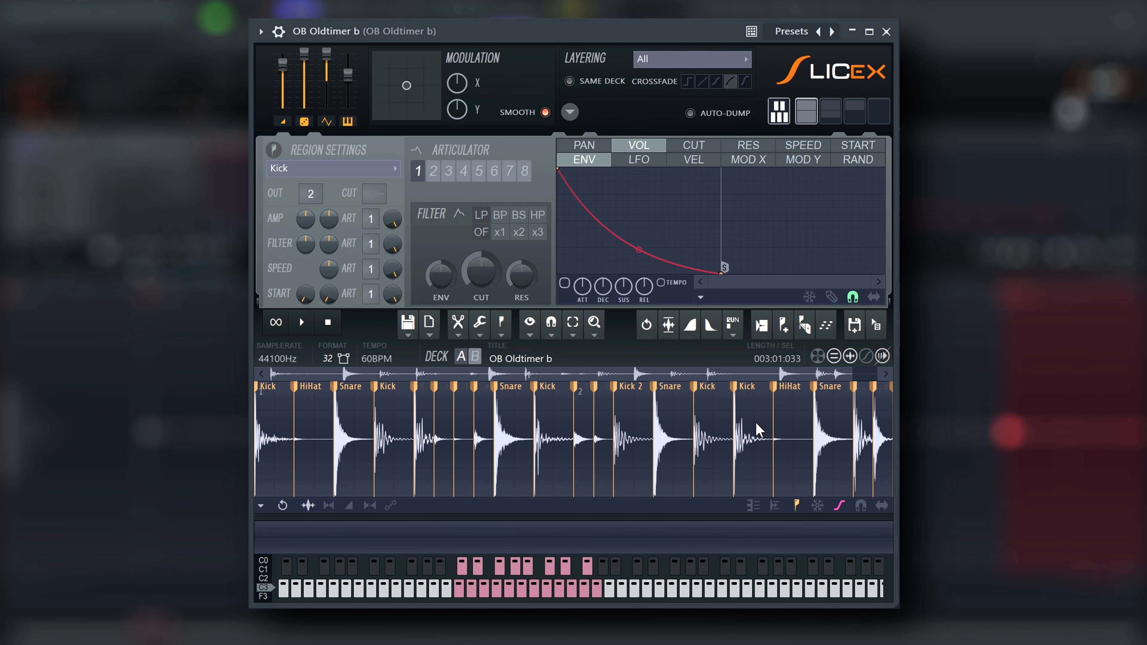
# Step: Play the stretched loop and alternately undo and redo the stretch to compare it with the original
pyautogui.press('space')
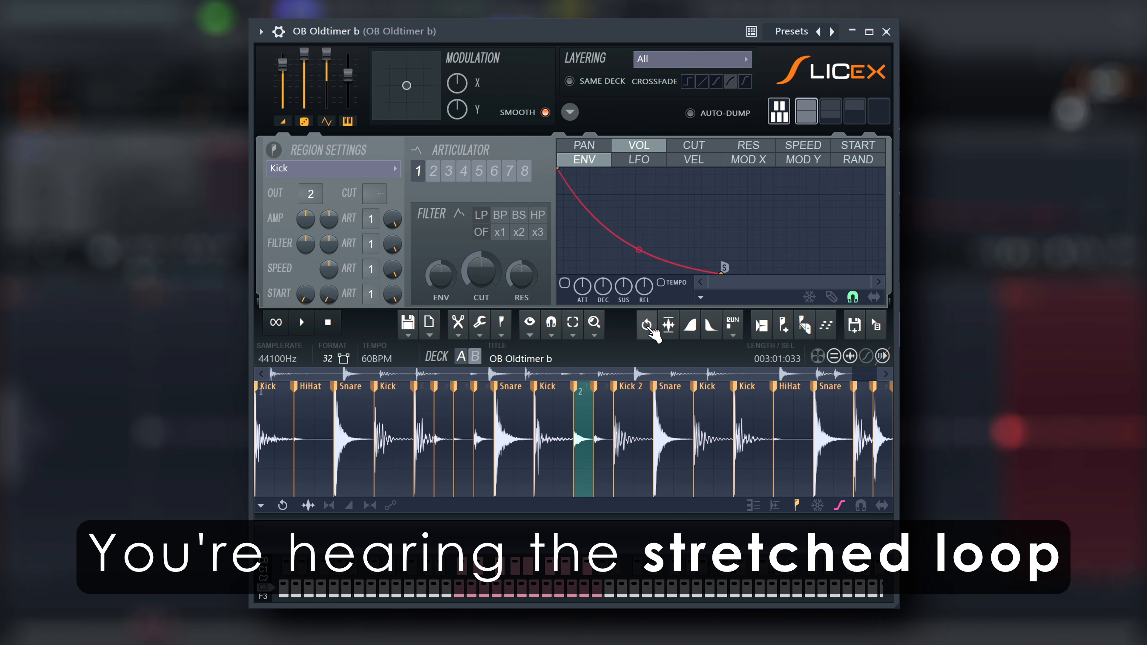
pyautogui.click(646, 325)
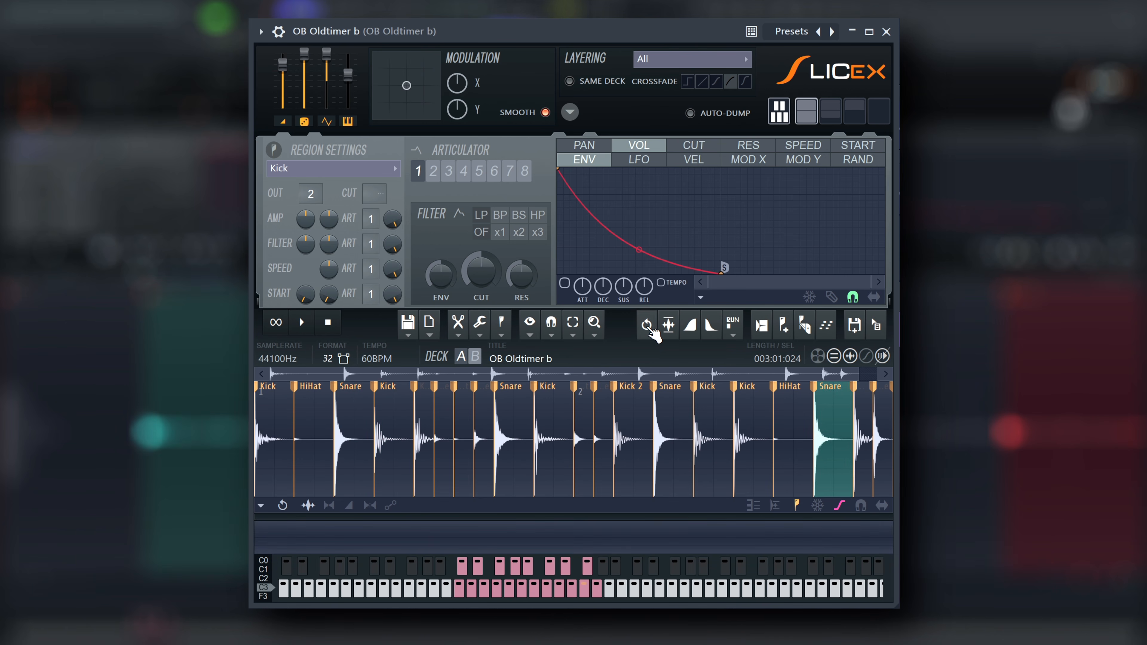
pyautogui.click(647, 324)
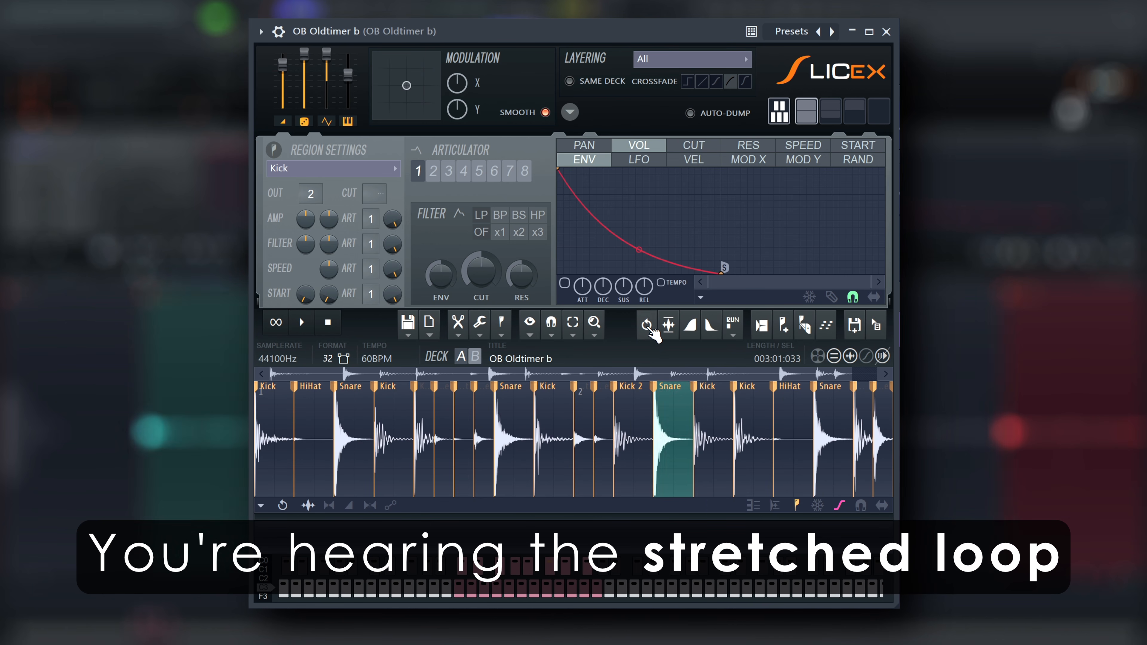
pyautogui.click(648, 327)
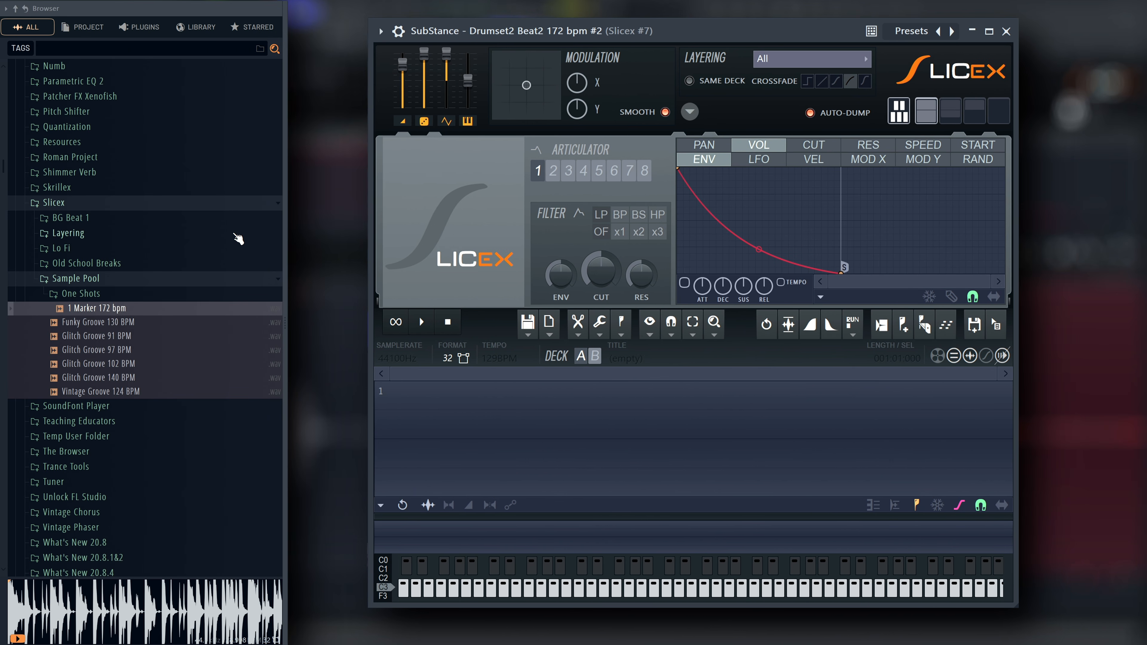
# Step: Load the 1 Marker 172 bpm sample from the One Shots folder and set its tempo to 172 BPM
pyautogui.moveTo(135, 307)
pyautogui.mouseDown()
pyautogui.moveTo(122, 320)
pyautogui.moveTo(522, 436)
pyautogui.moveTo(551, 430)
pyautogui.mouseUp()
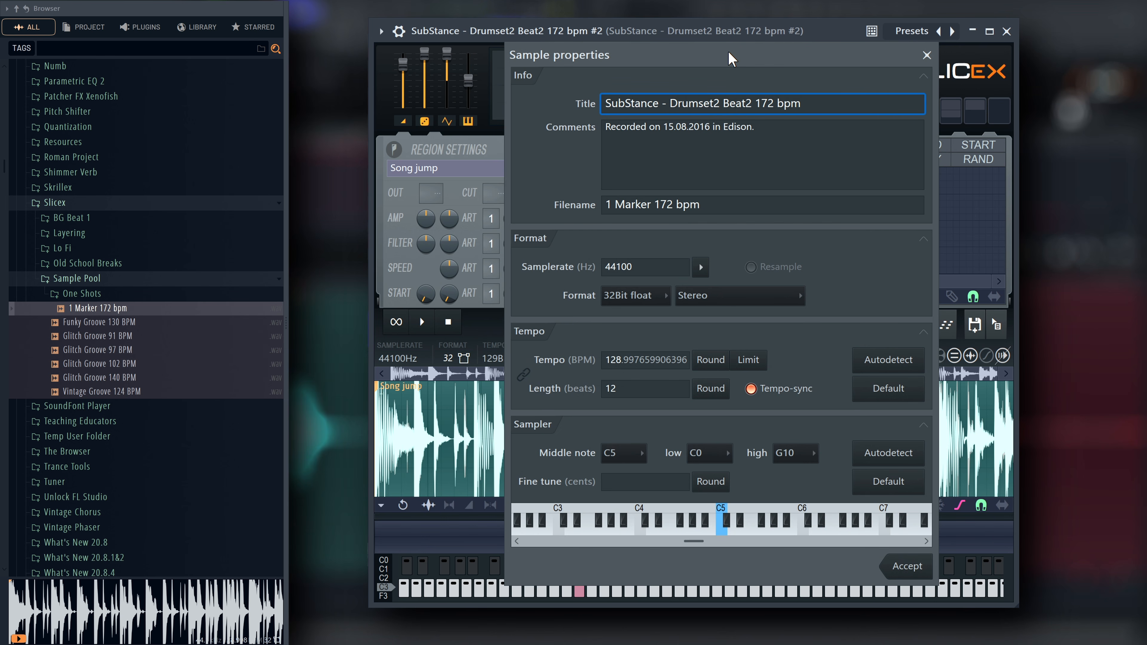
pyautogui.moveTo(731, 58); pyautogui.dragTo(723, 59)
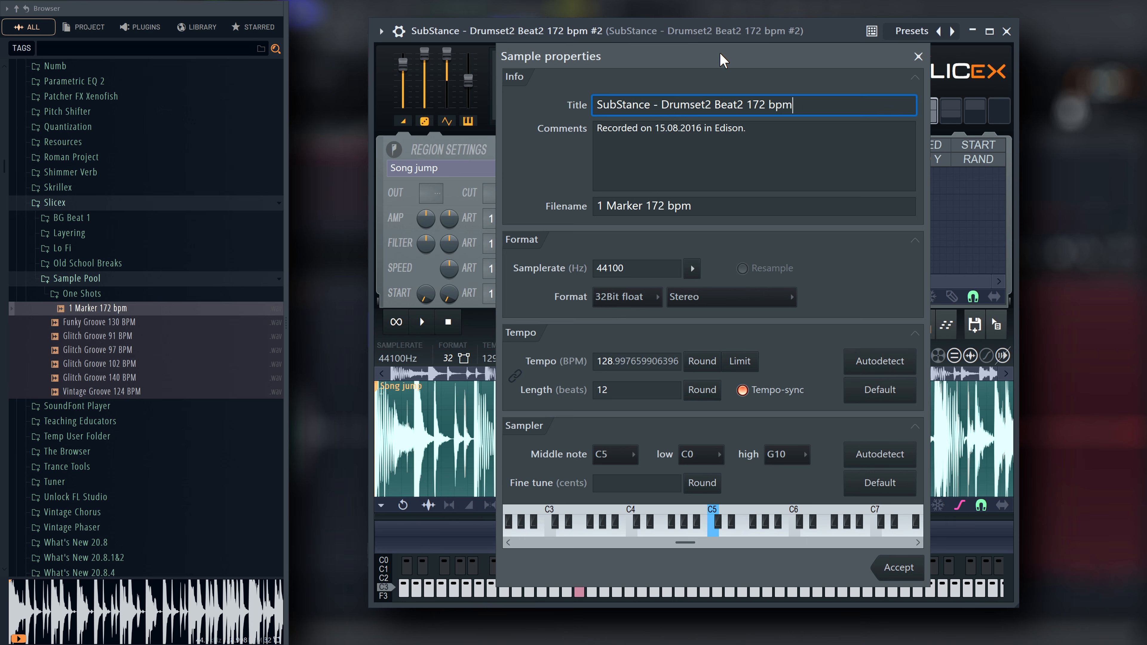
pyautogui.doubleClick(647, 361)
pyautogui.write('17')
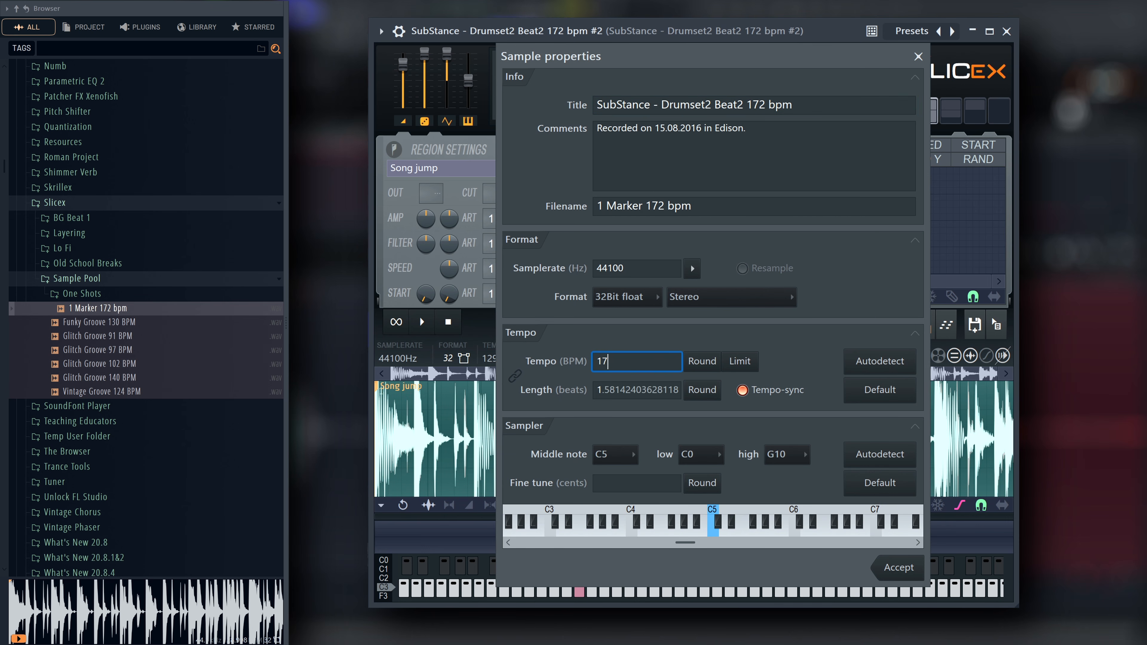
pyautogui.write('2')
pyautogui.press('Return')
pyautogui.click(885, 565)
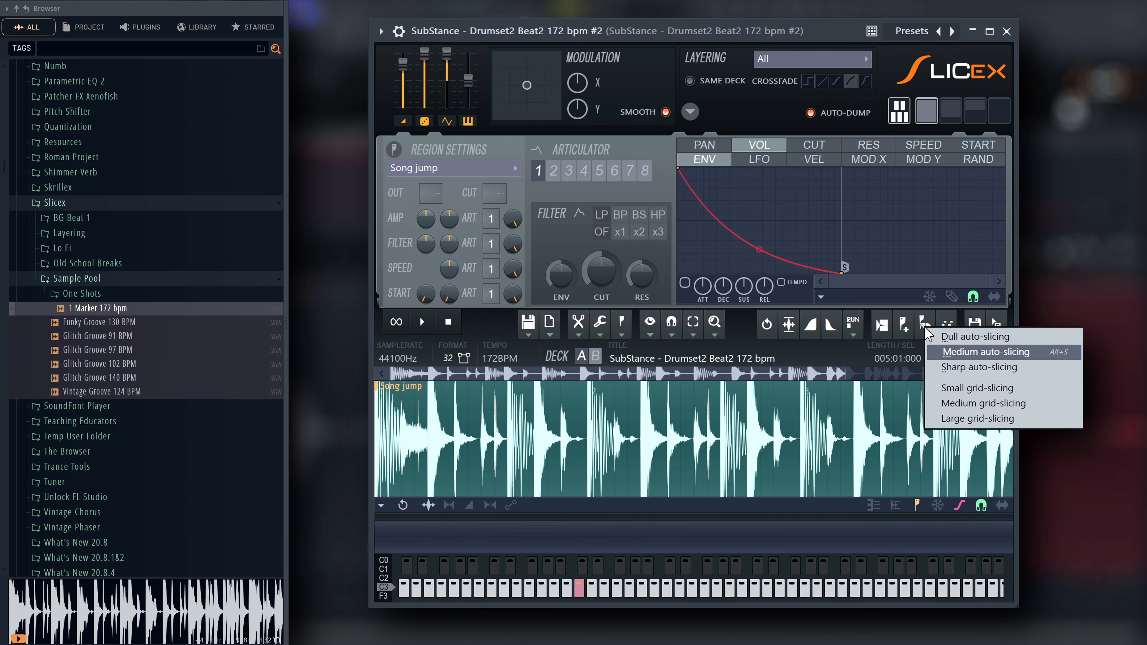
# Step: Slice the loop with Medium grid-slicing and round the Marker #5 selection's length in beats in the sample properties
pyautogui.click(965, 403)
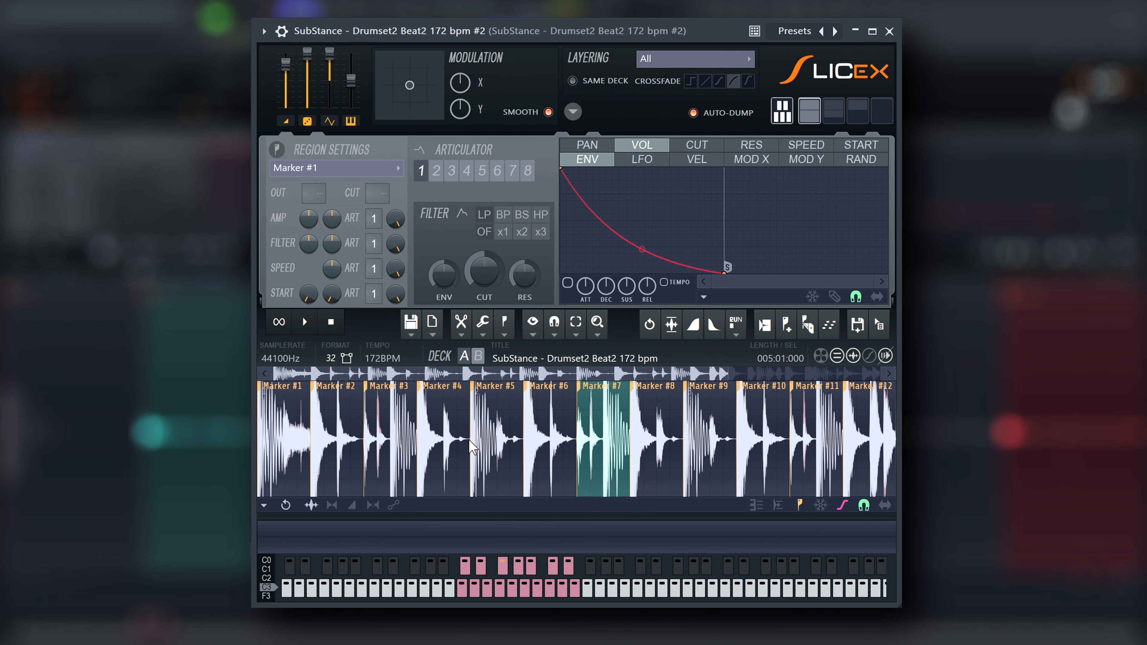
pyautogui.click(478, 440)
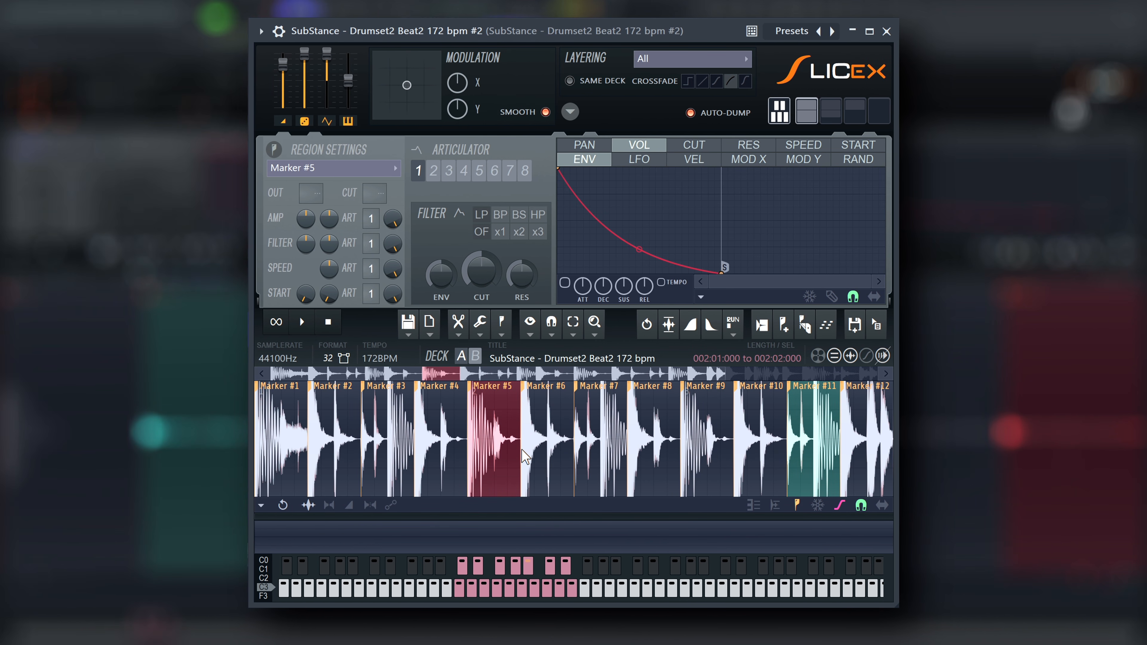
pyautogui.click(387, 359)
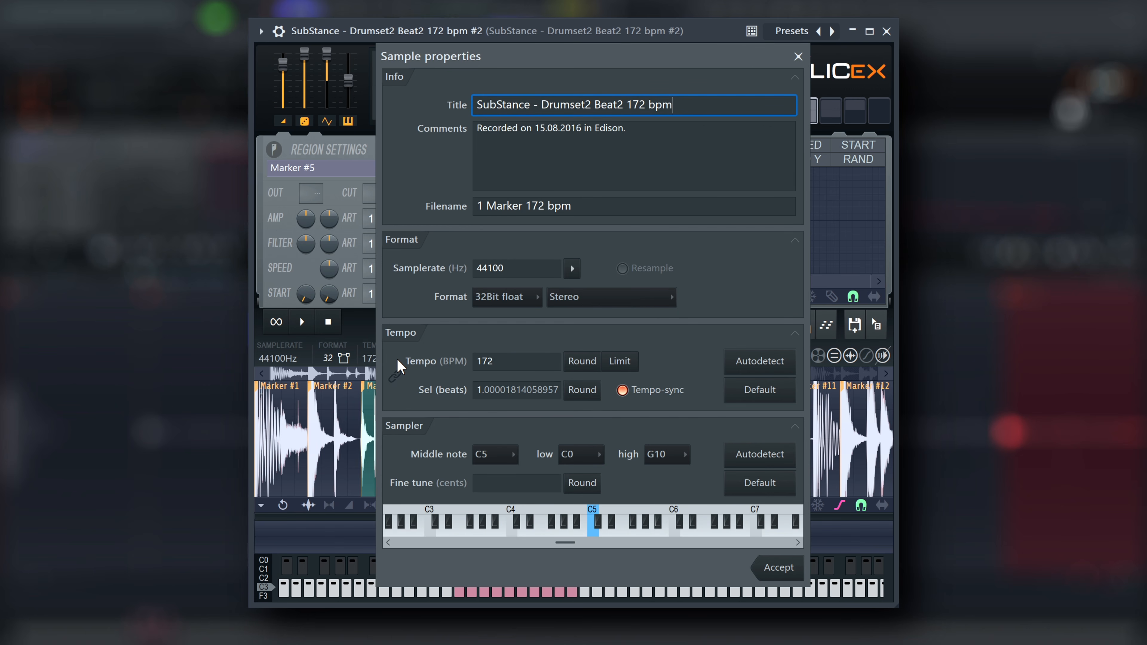
pyautogui.click(517, 390)
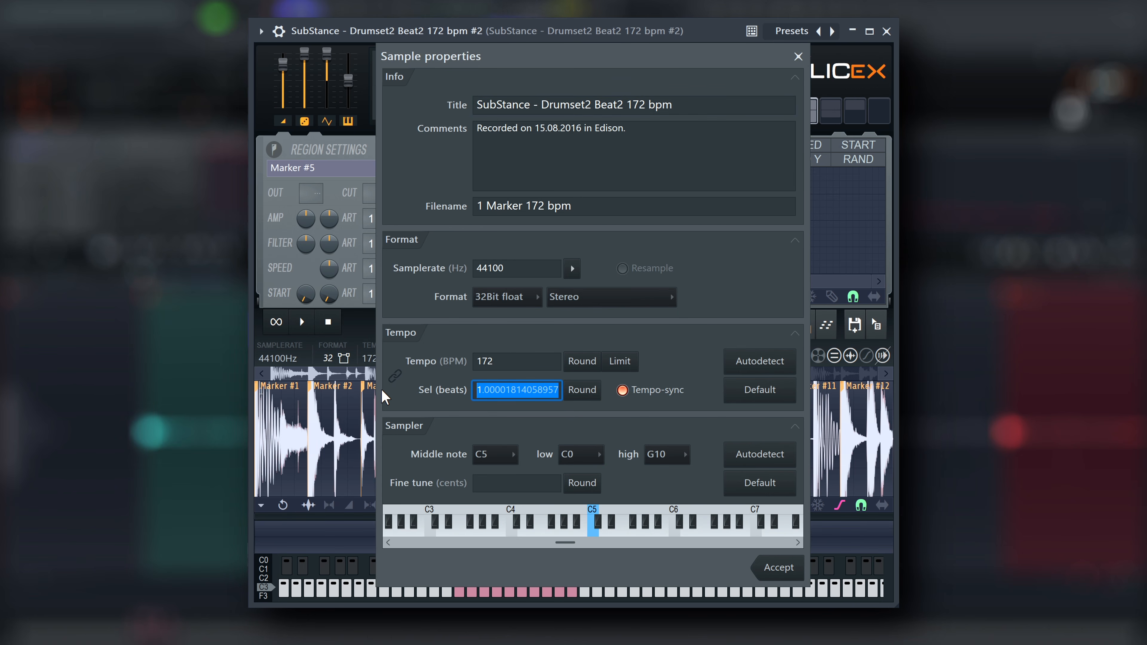
pyautogui.click(584, 393)
pyautogui.click(777, 567)
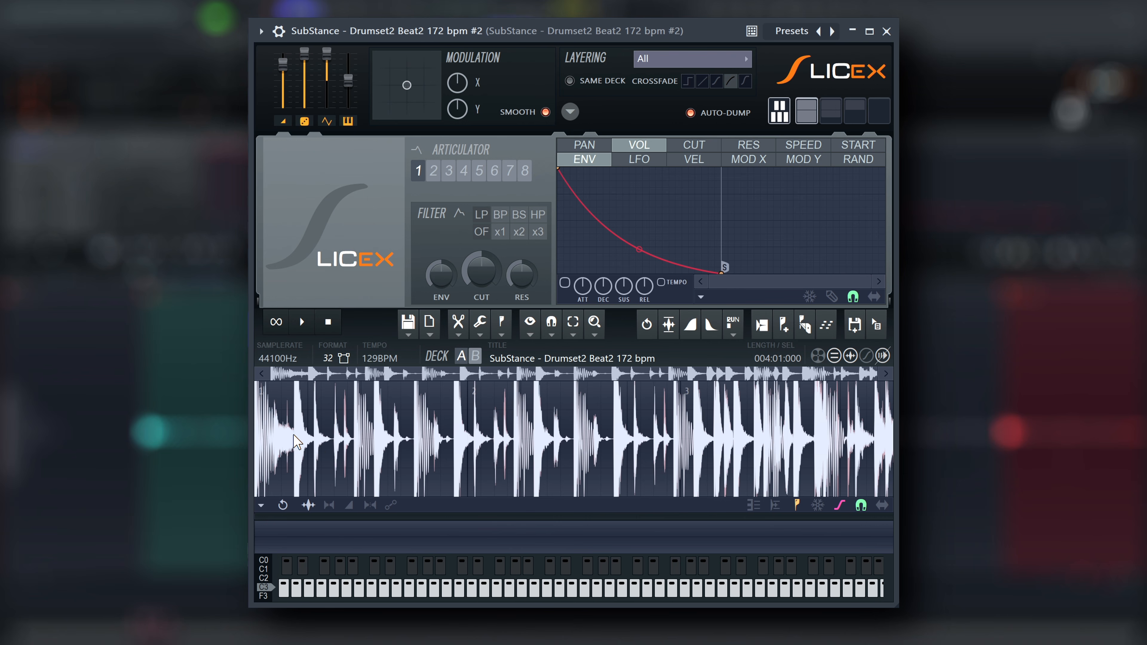
# Step: Add a Downbeat marker at the start of the unsliced drum loop and narrow the selection to its first bar
pyautogui.keyDown('shift'); pyautogui.rightClick(270, 430); pyautogui.keyUp('shift')
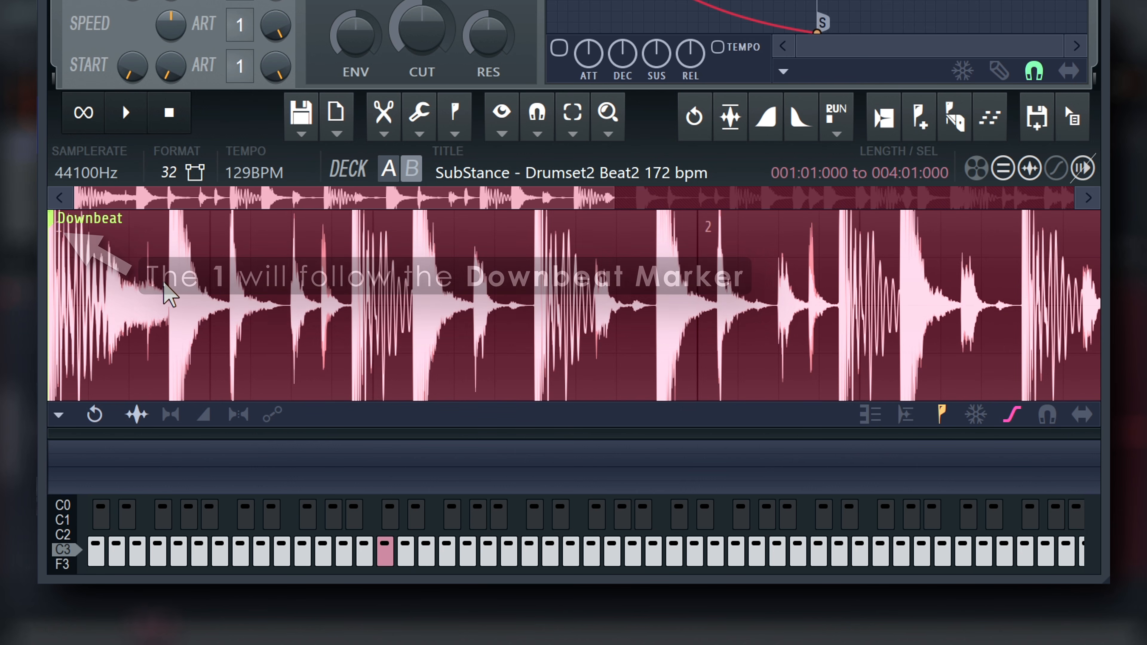
pyautogui.moveTo(164, 288)
pyautogui.mouseDown()
pyautogui.moveTo(176, 242)
pyautogui.moveTo(134, 262)
pyautogui.mouseUp()
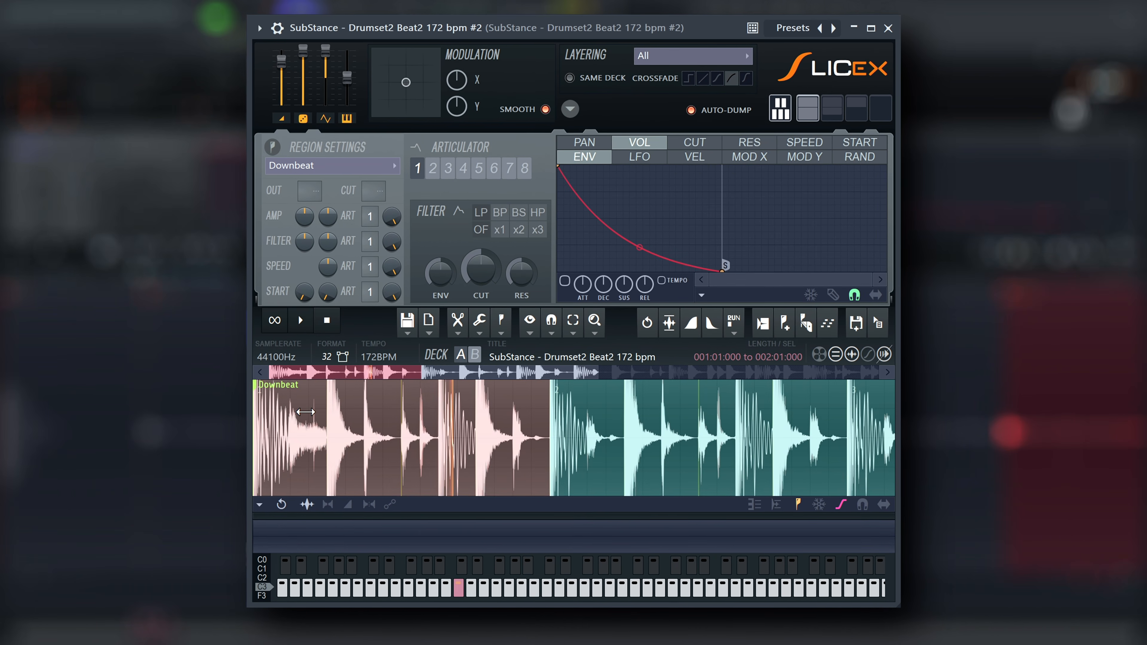
pyautogui.moveTo(306, 411); pyautogui.dragTo(305, 411)
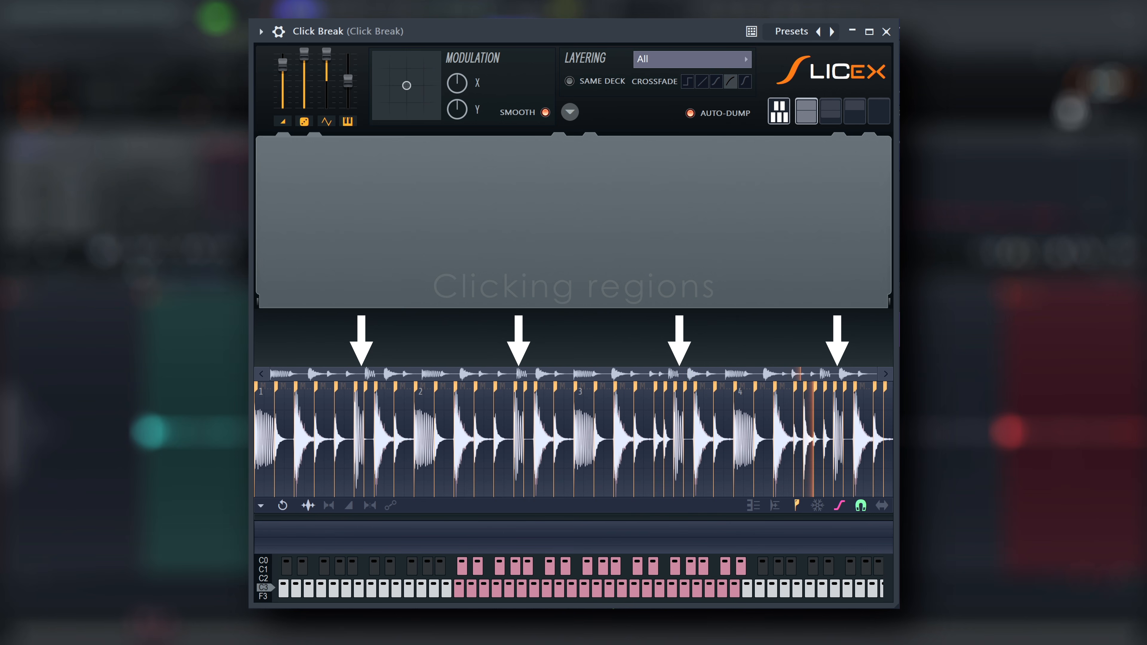
# Step: Declick out all regions of the Click Break loop
pyautogui.rightClick(480, 322)
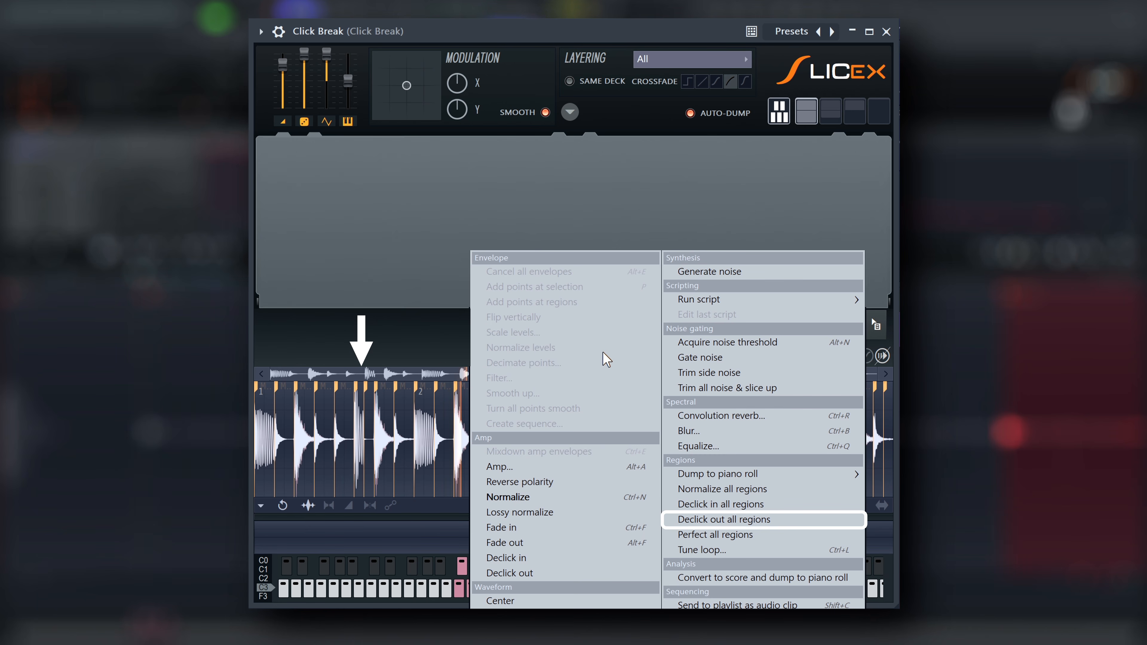
pyautogui.click(749, 519)
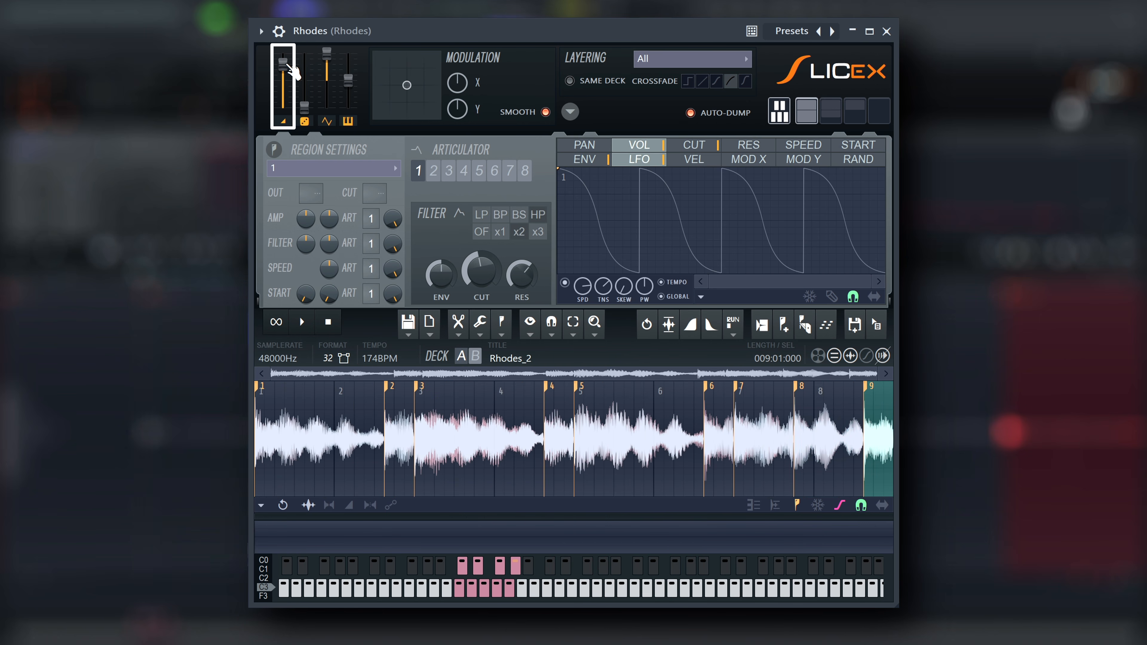
# Step: Adjust the master volume, randomness and LFO levels of the Rhodes loop
pyautogui.moveTo(282, 66); pyautogui.dragTo(283, 97)
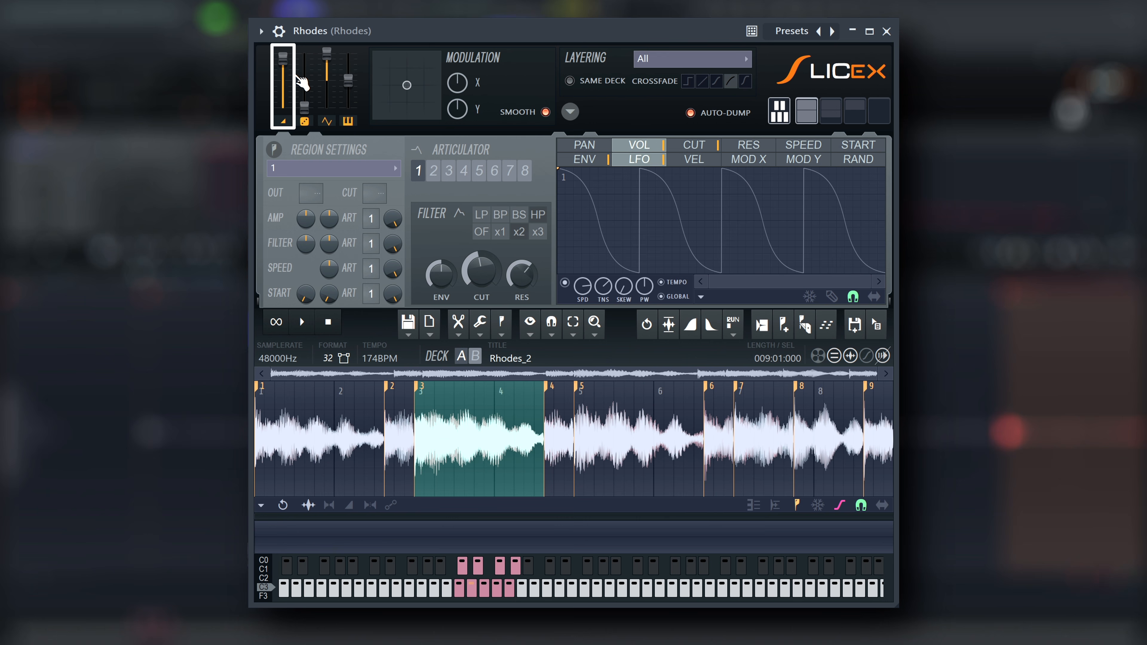
pyautogui.moveTo(305, 107); pyautogui.dragTo(304, 64)
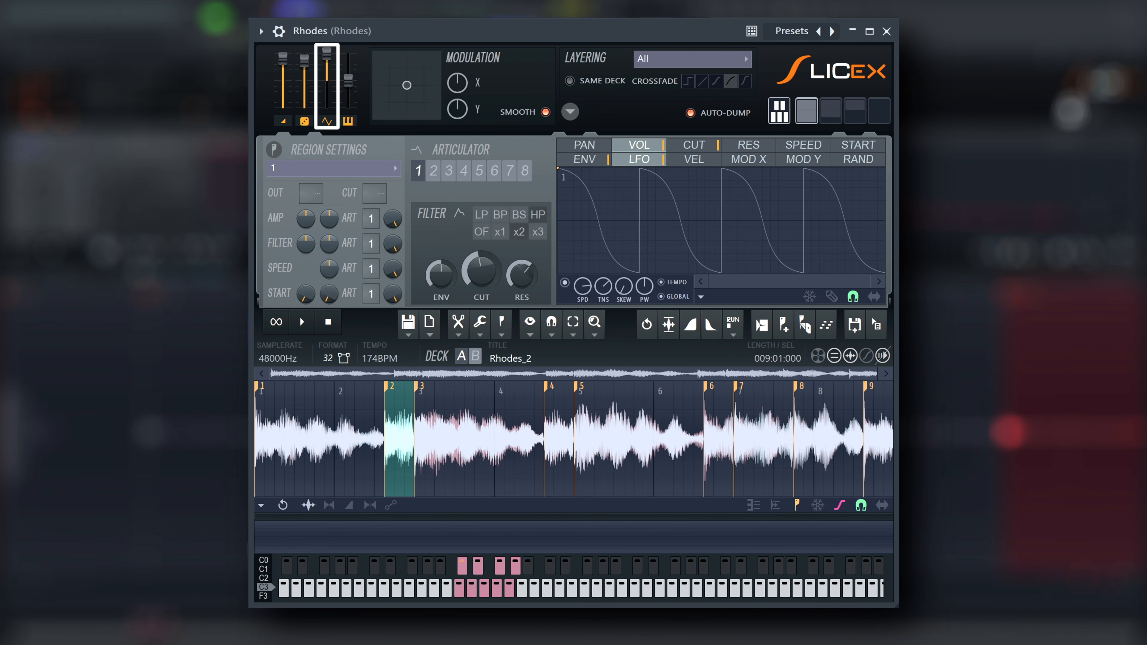
pyautogui.moveTo(331, 55); pyautogui.dragTo(330, 75)
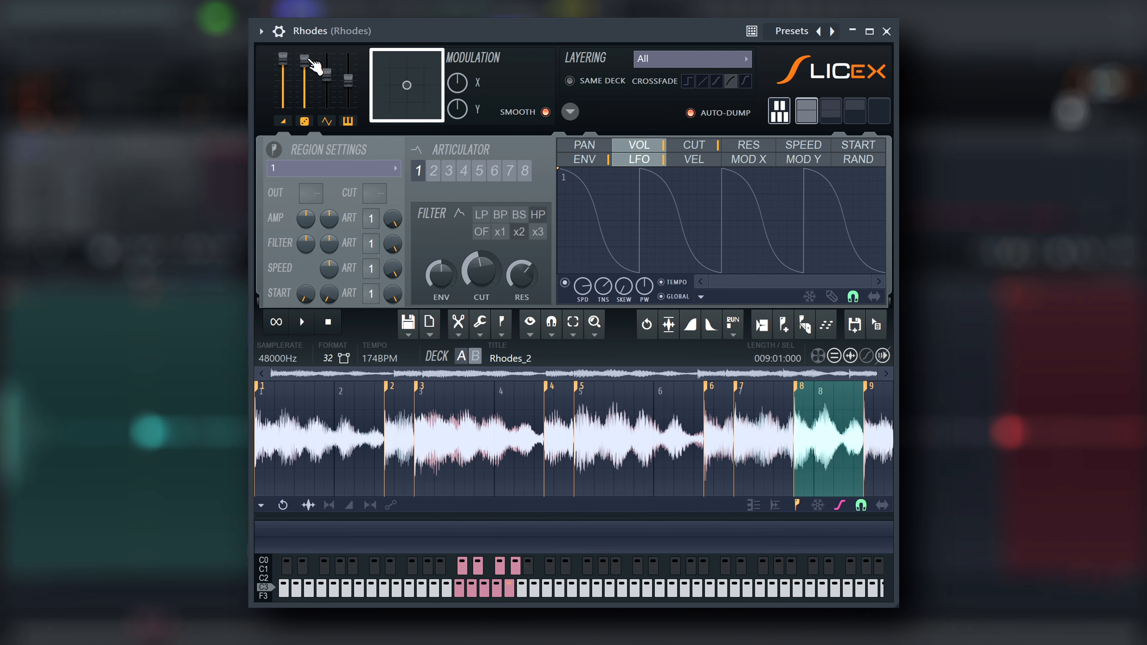
pyautogui.moveTo(304, 59); pyautogui.dragTo(304, 90)
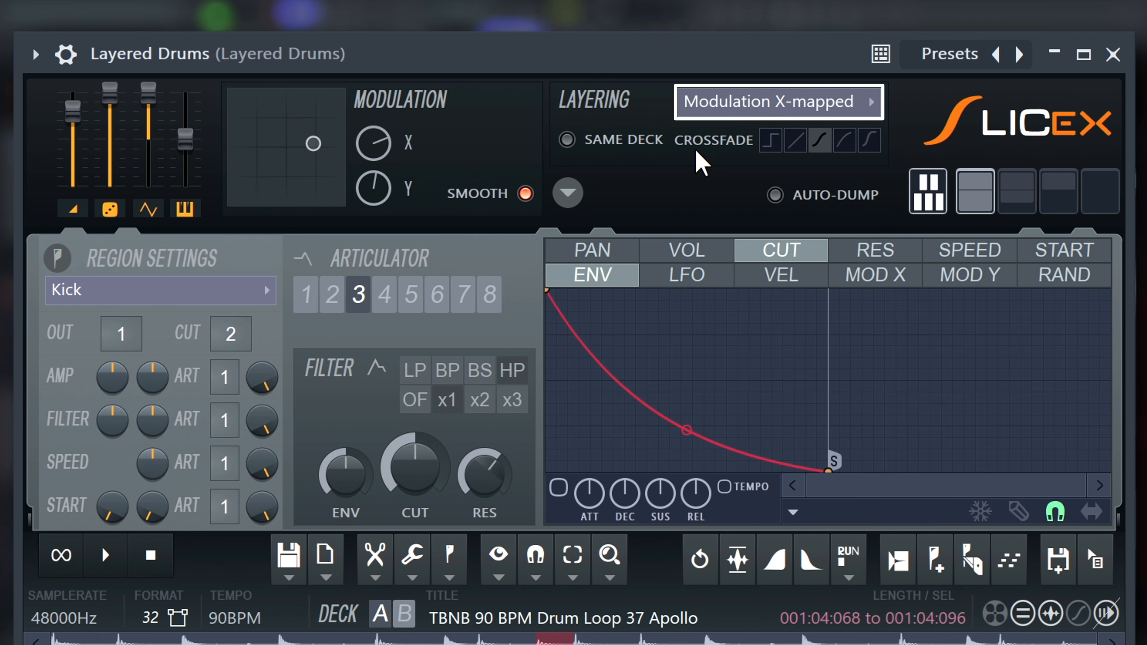
# Step: Try the All, All (gain-compensated) and Velocity-mapped layering modes on Layered Drums
pyautogui.click(736, 108)
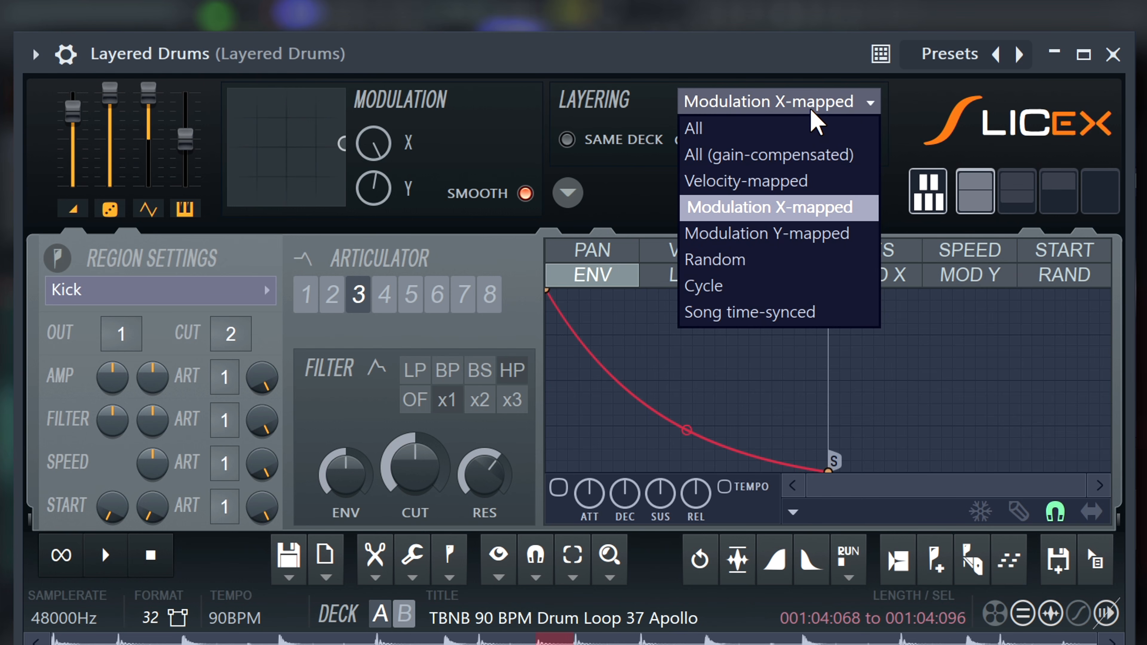
pyautogui.click(825, 132)
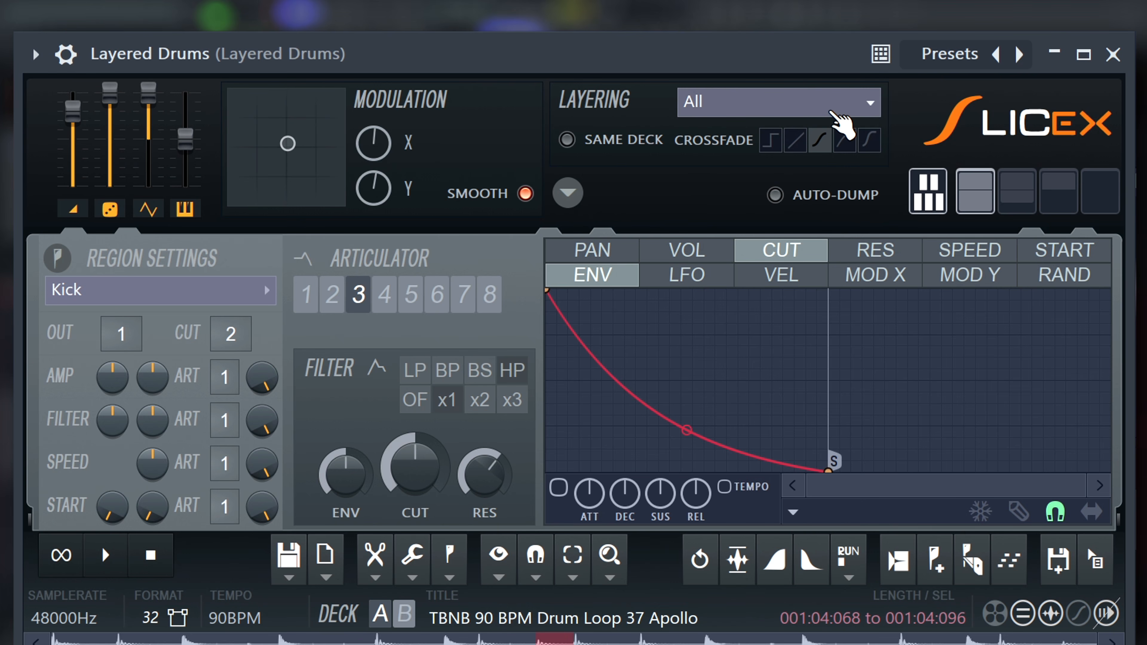
pyautogui.click(833, 113)
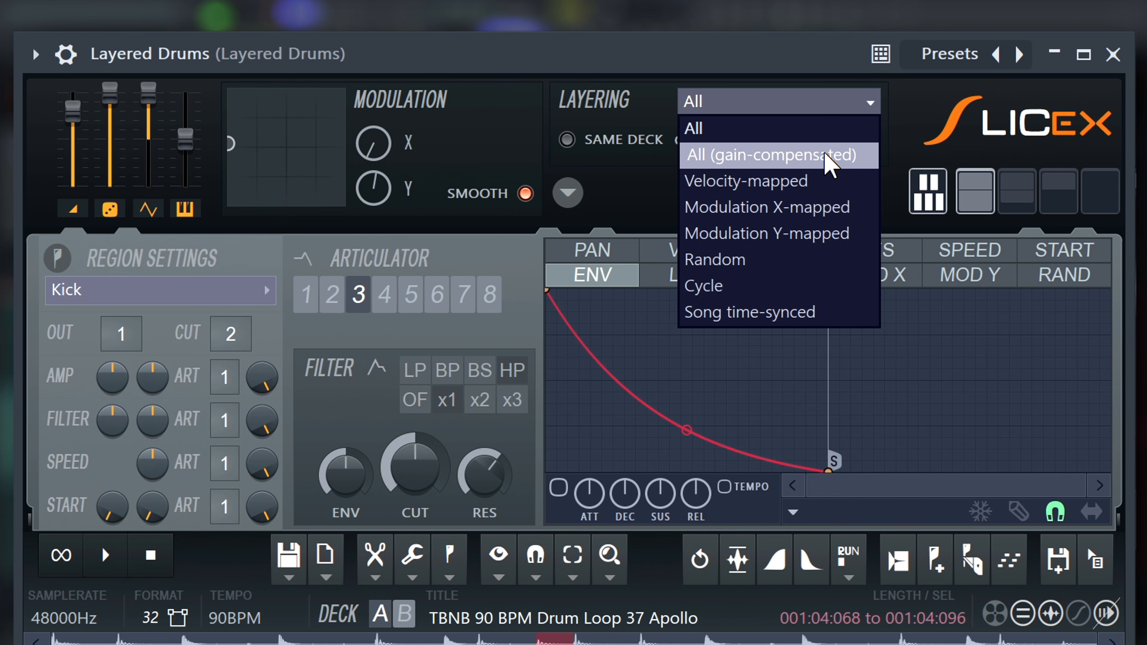
pyautogui.click(826, 155)
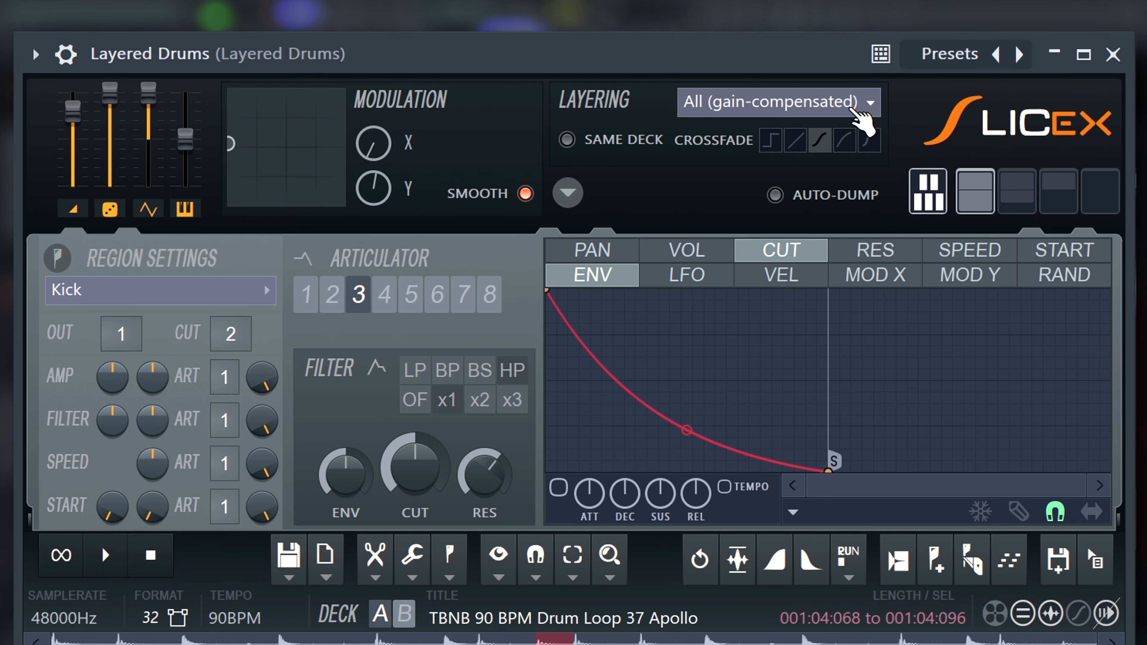
pyautogui.click(862, 118)
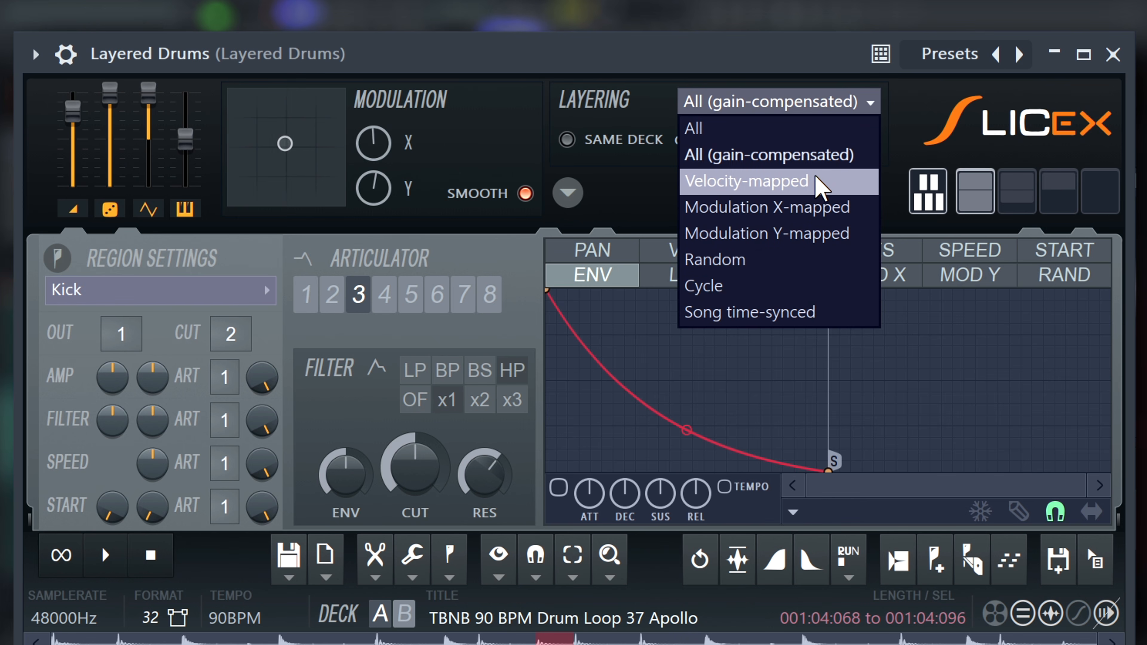
pyautogui.click(815, 183)
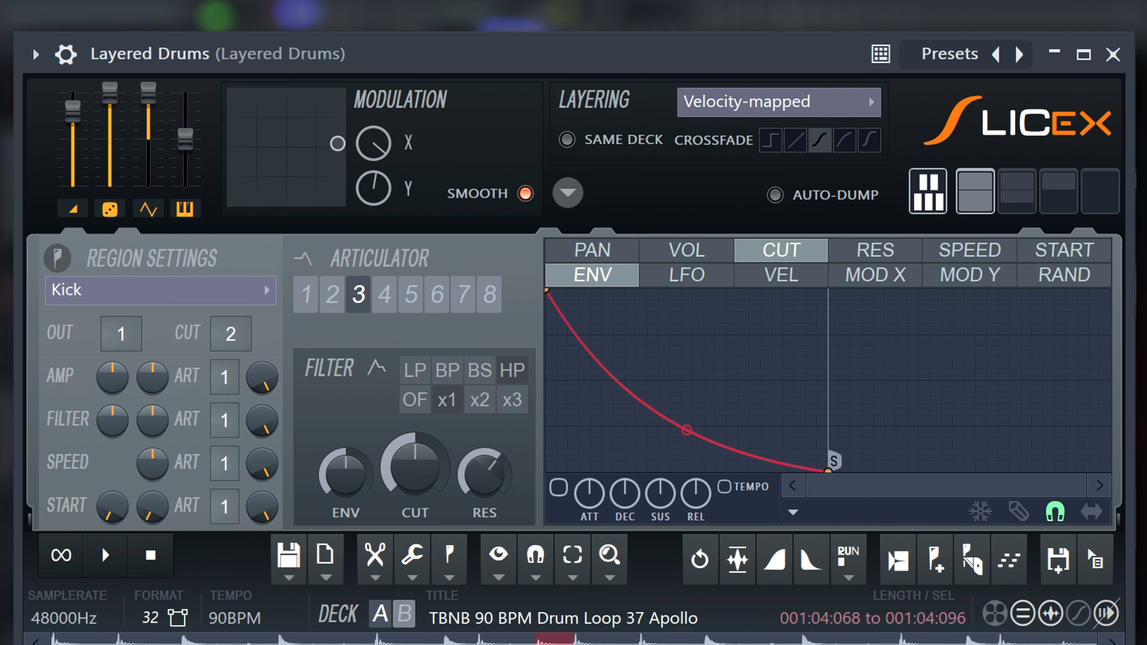
# Step: Try the Modulation X-mapped, Random, Cycle and Song time-synced layering modes on Layered Drums
pyautogui.click(813, 105)
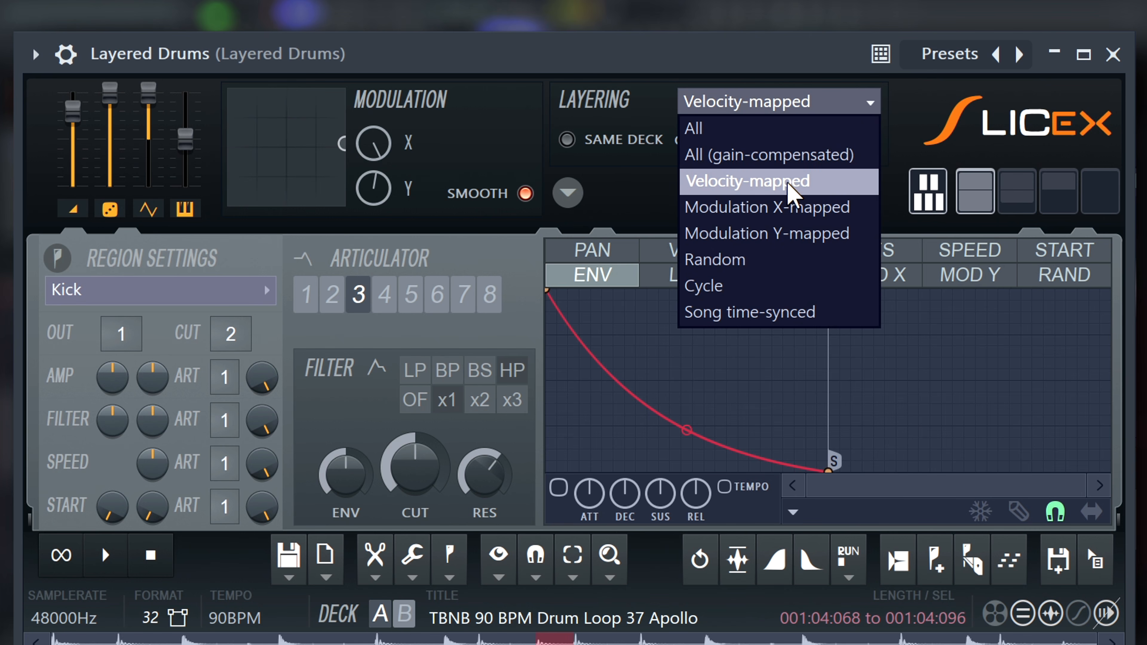
pyautogui.click(781, 207)
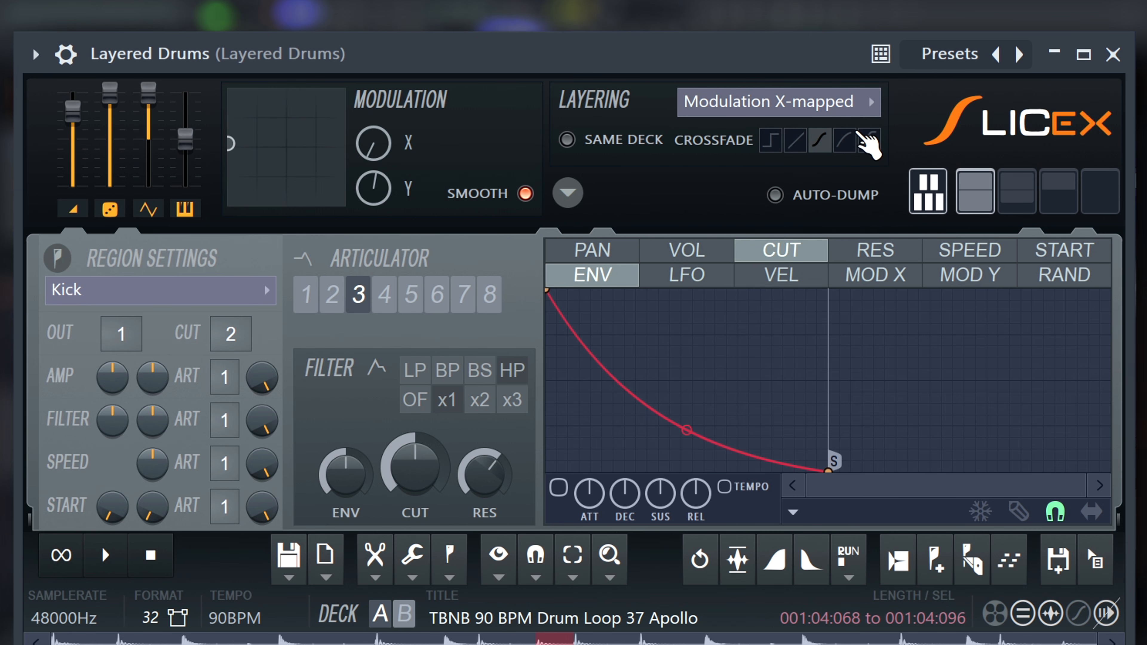
pyautogui.click(870, 104)
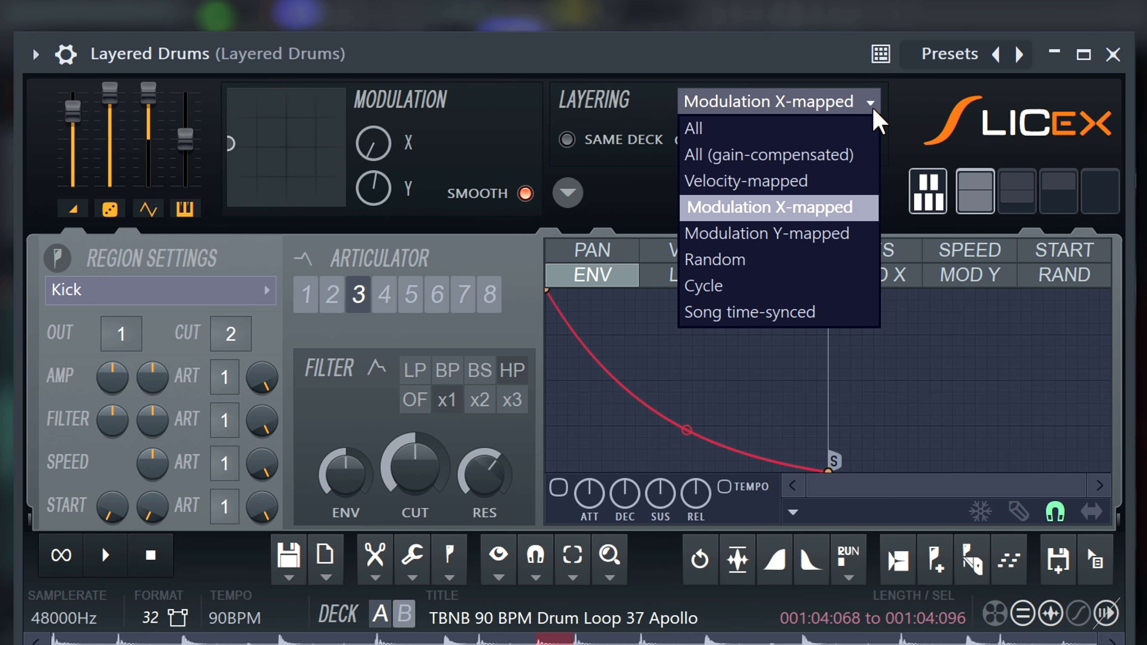
pyautogui.click(802, 260)
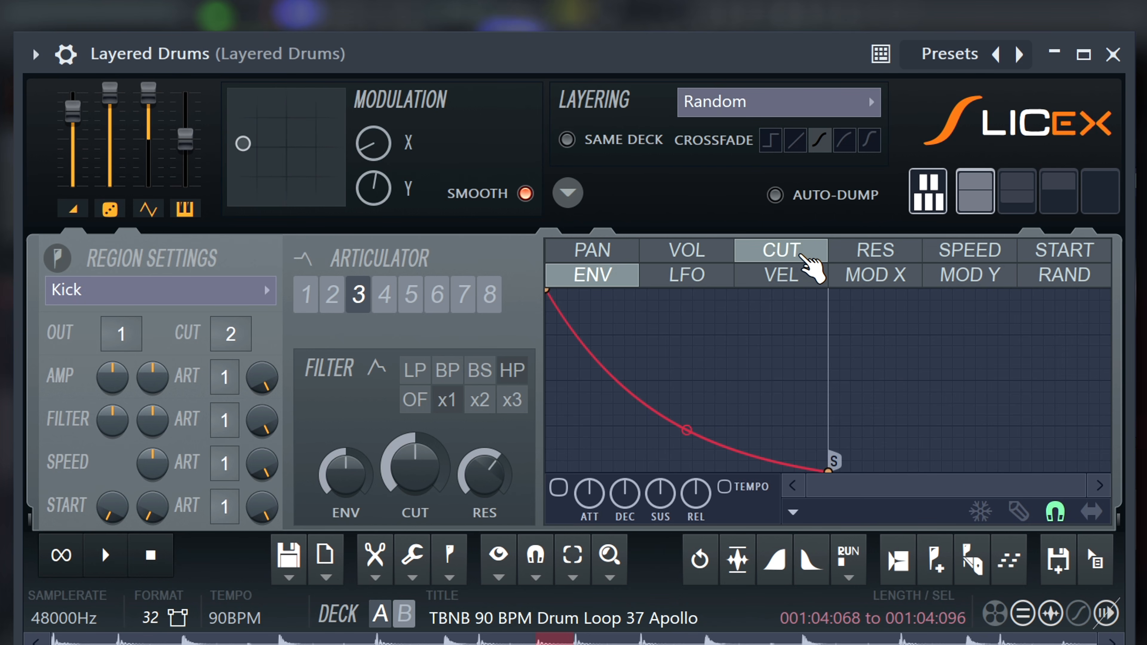
pyautogui.click(824, 104)
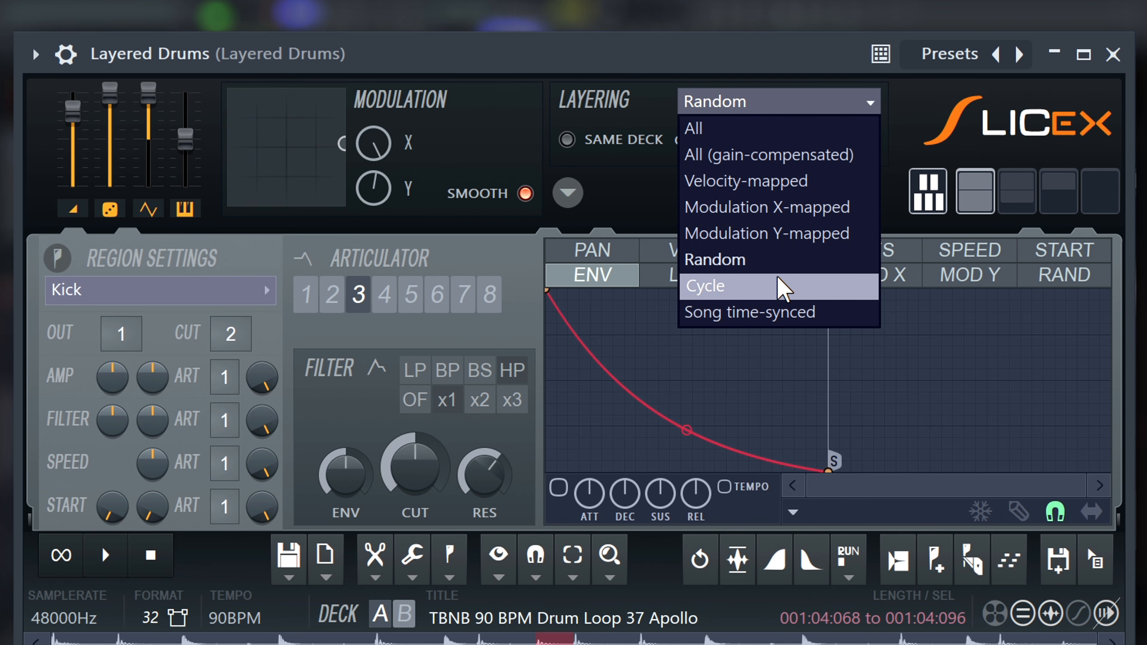
pyautogui.click(783, 287)
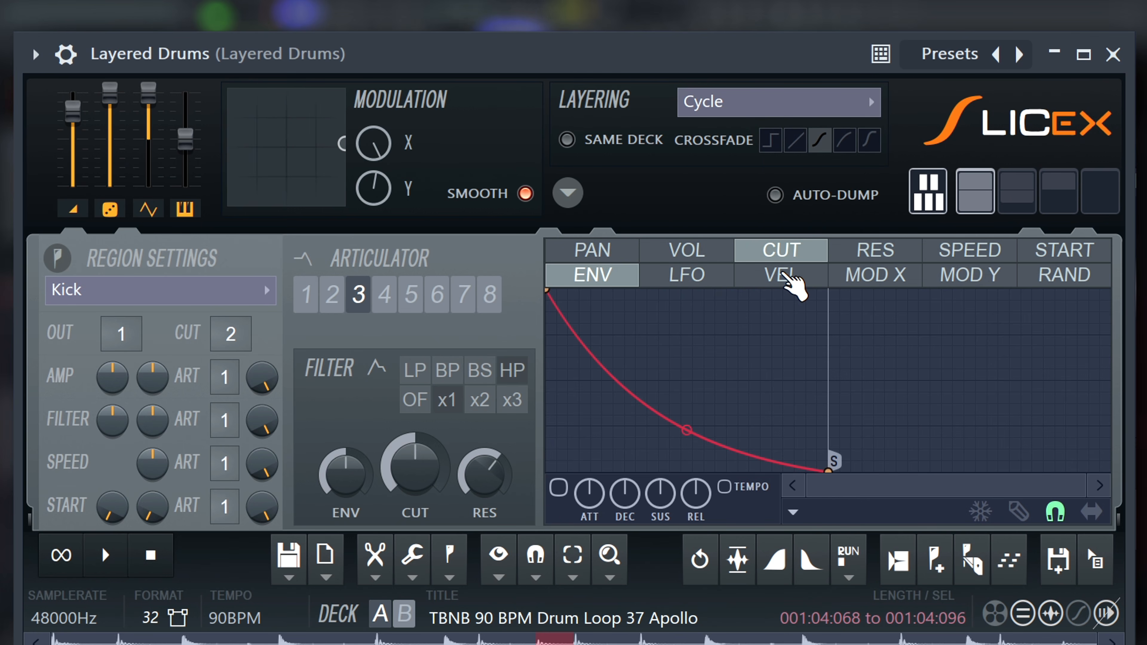
pyautogui.click(846, 107)
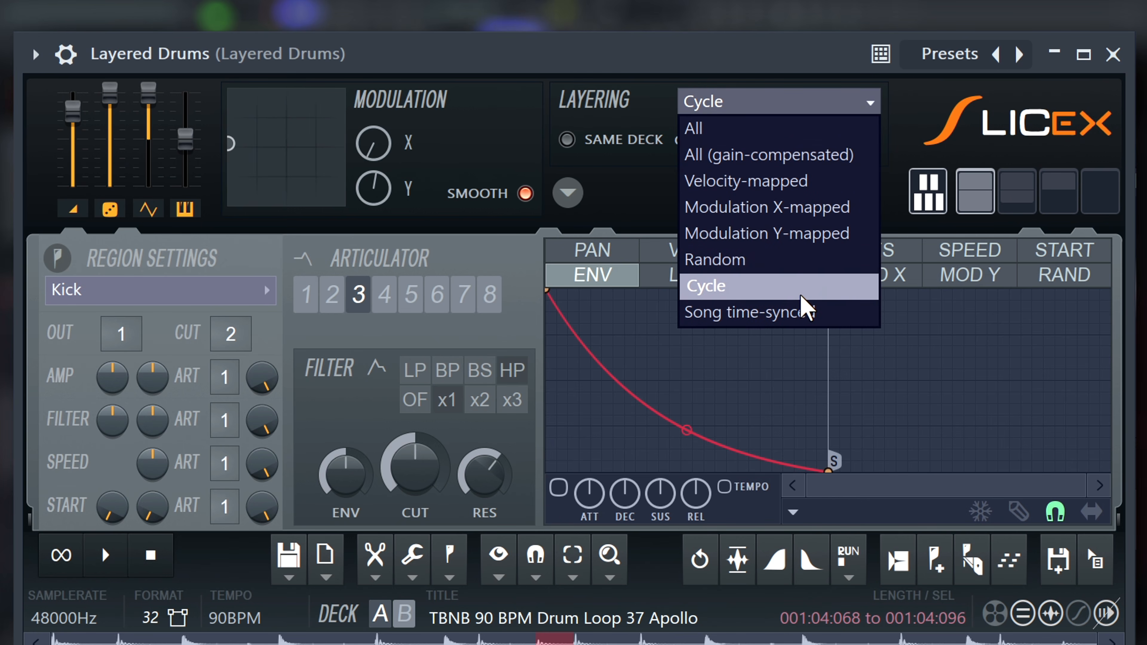
pyautogui.click(803, 314)
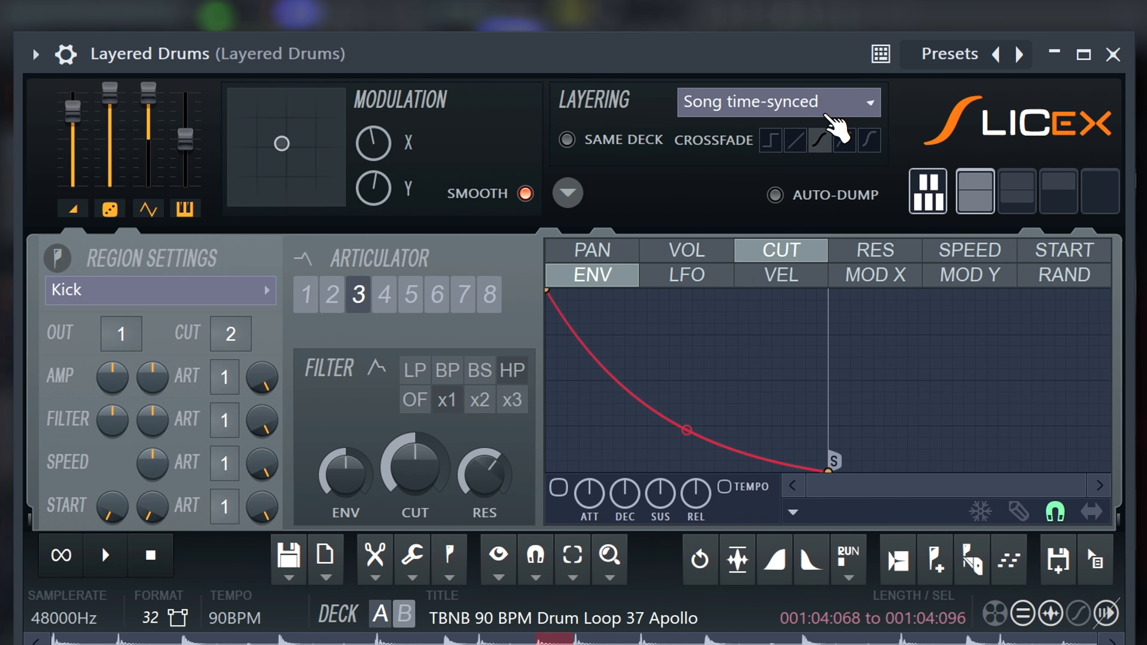
# Step: Set the layering mode to Modulation X-mapped and choose the fifth crossfade curve
pyautogui.click(833, 107)
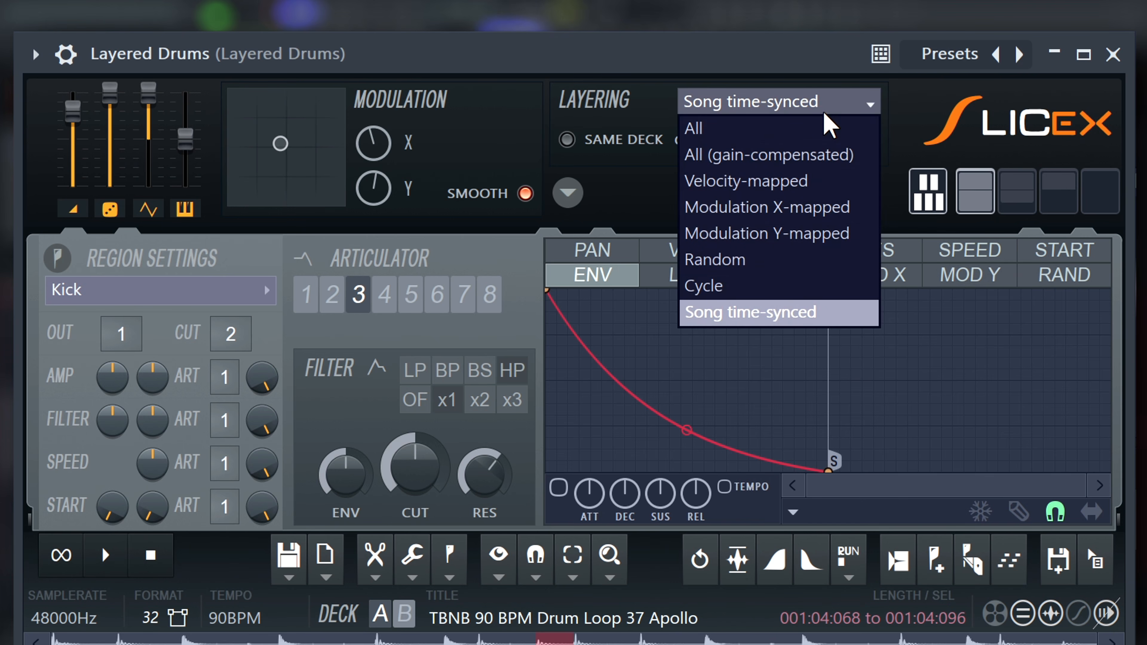
pyautogui.click(824, 216)
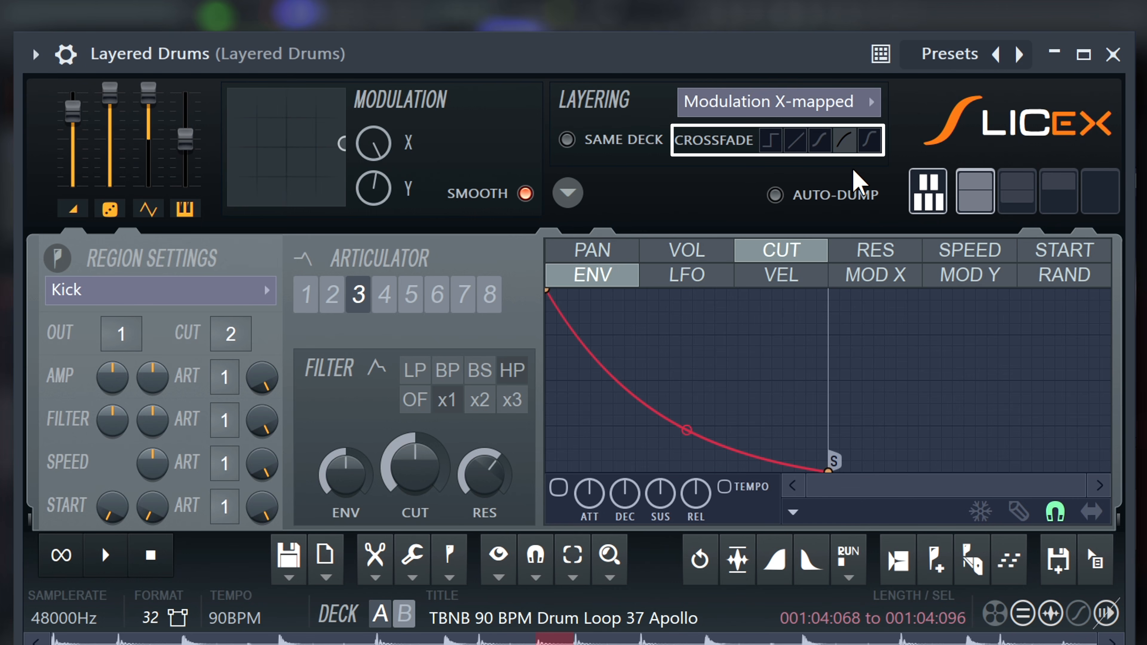
pyautogui.click(876, 151)
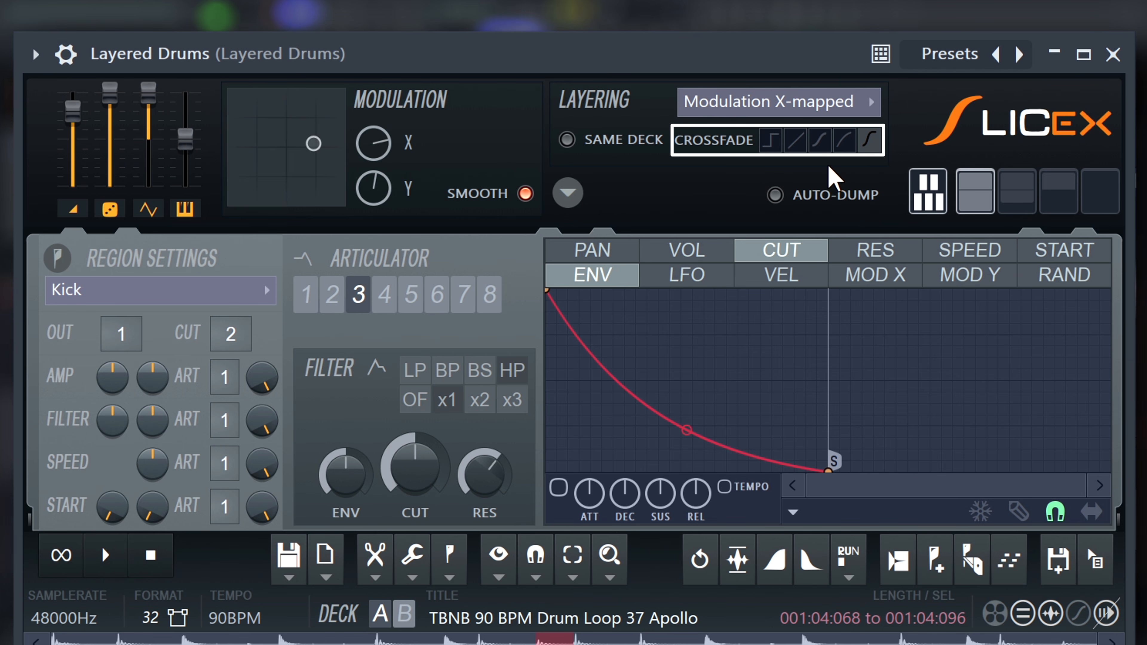
# Step: Choose the third crossfade curve for the Layered Drums layering
pyautogui.click(823, 149)
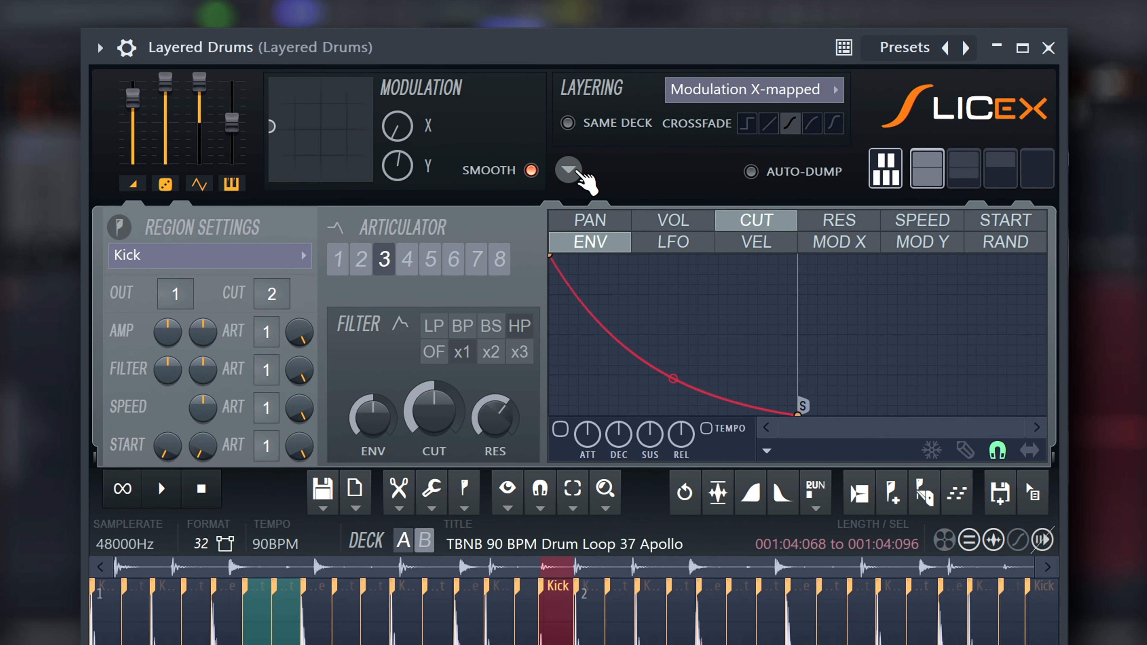
# Step: Try assigning both decks to the whole keyboard, undo that assignment, and try assigning both decks to black and white notes
pyautogui.click(569, 188)
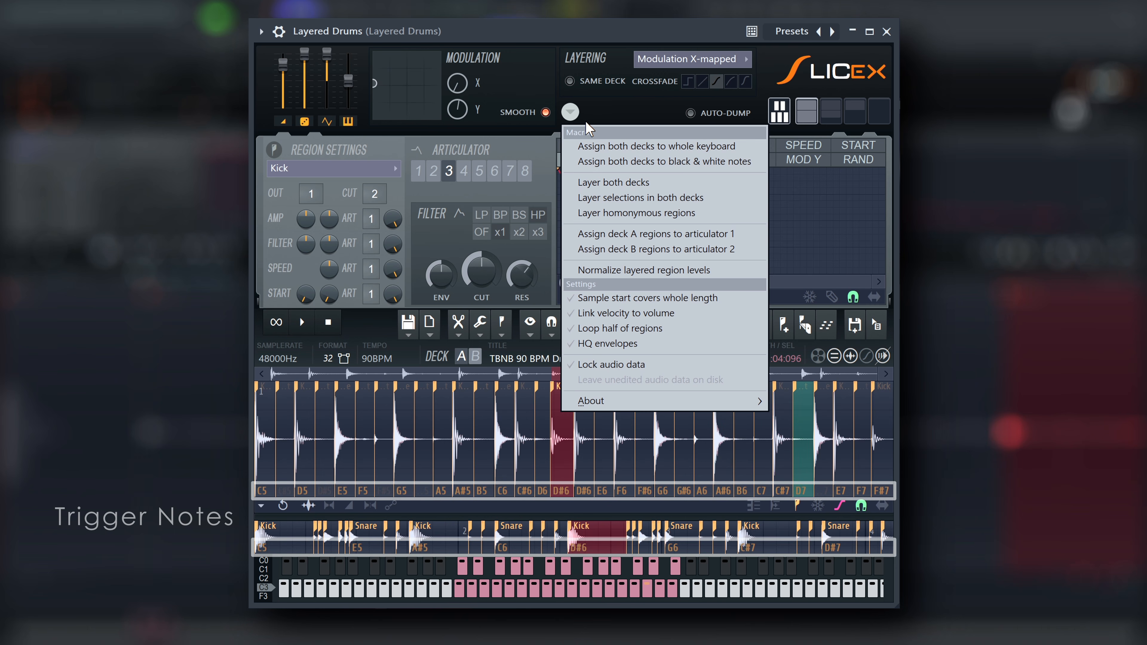
pyautogui.click(600, 147)
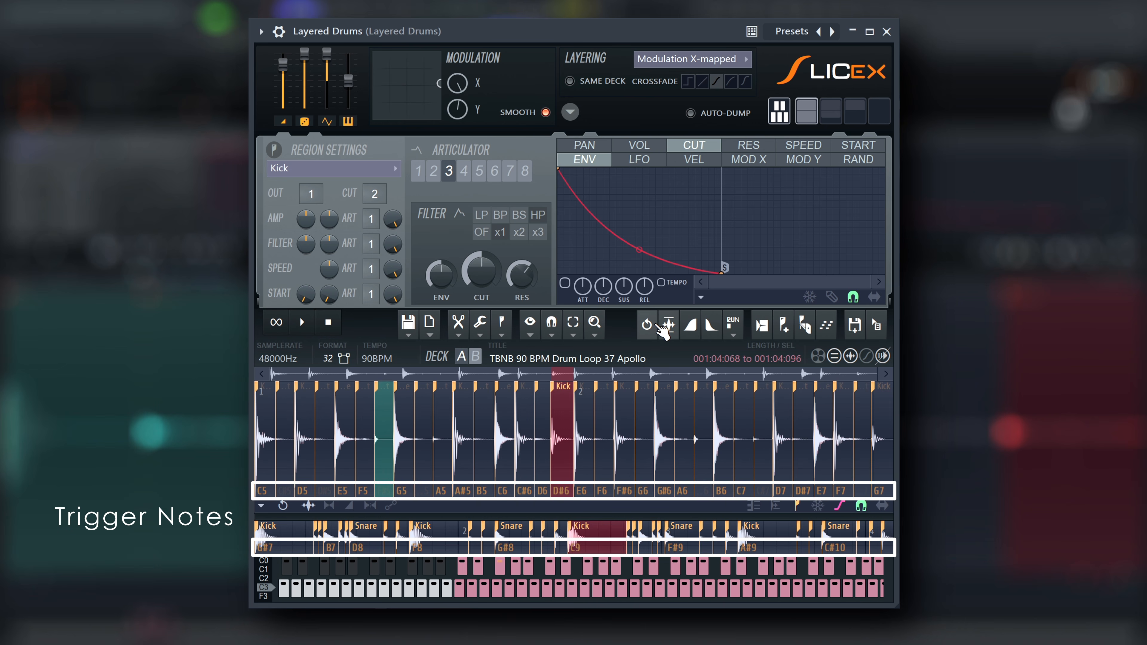
pyautogui.click(647, 324)
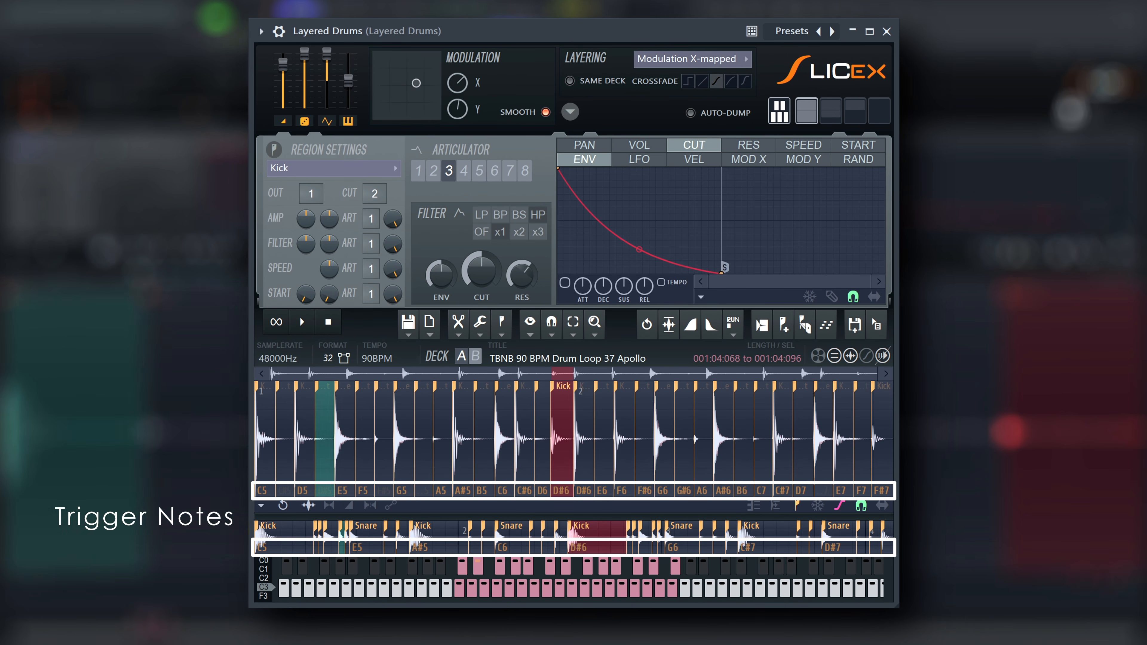
pyautogui.click(570, 112)
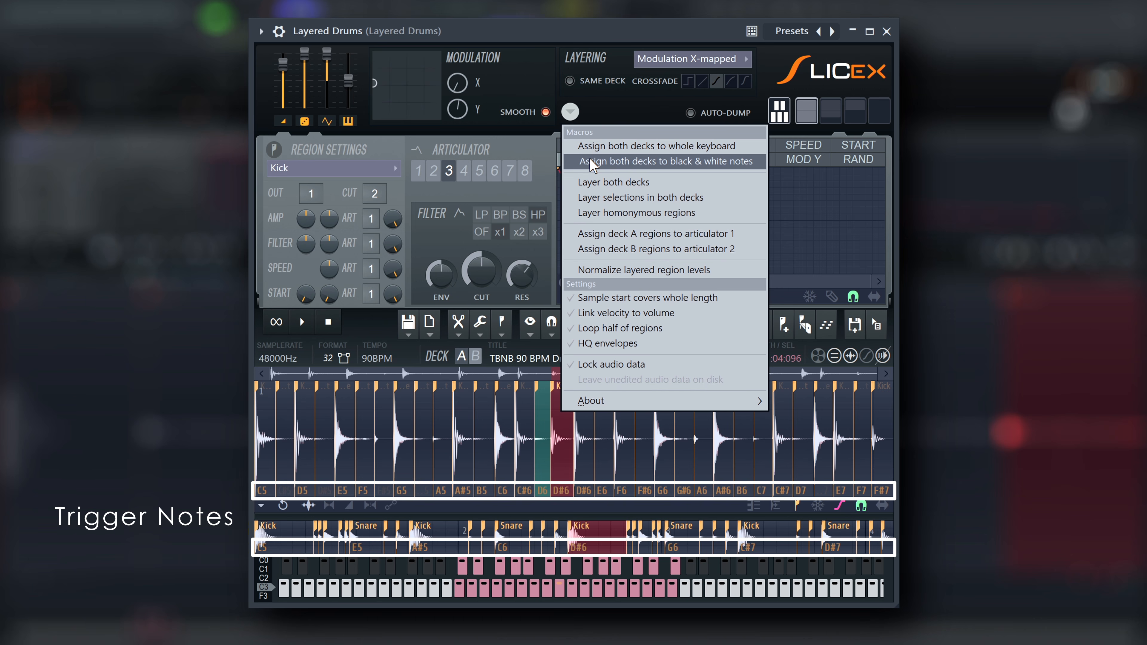
pyautogui.click(593, 162)
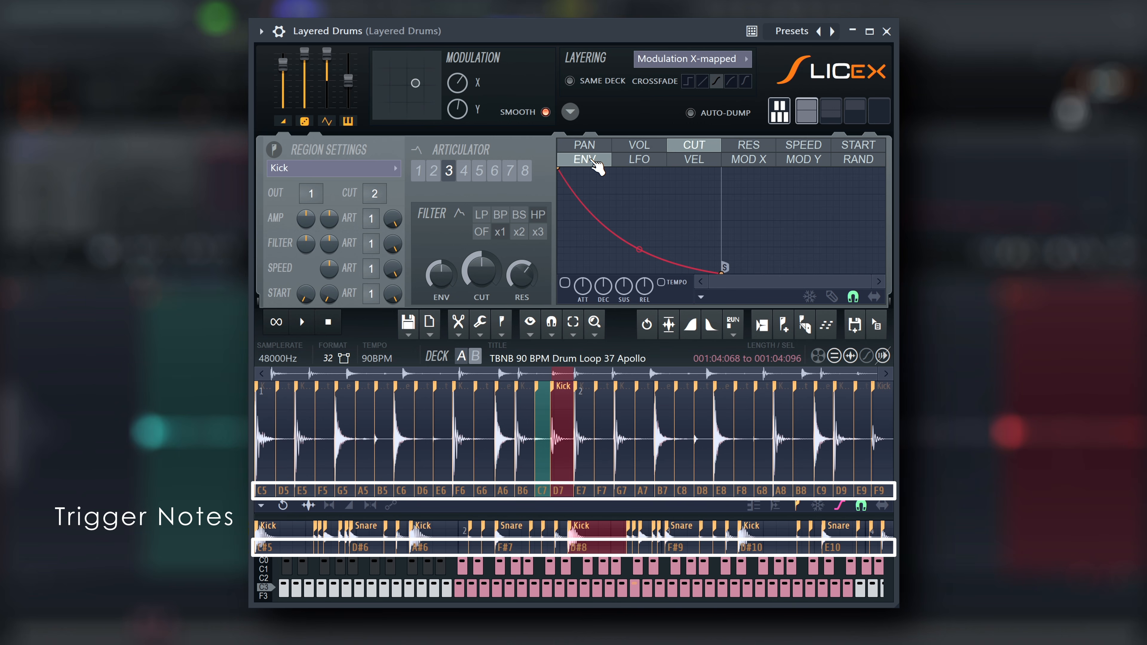
# Step: Try the macros that layer both decks, layer selections in both decks and layer homonymous regions
pyautogui.click(569, 111)
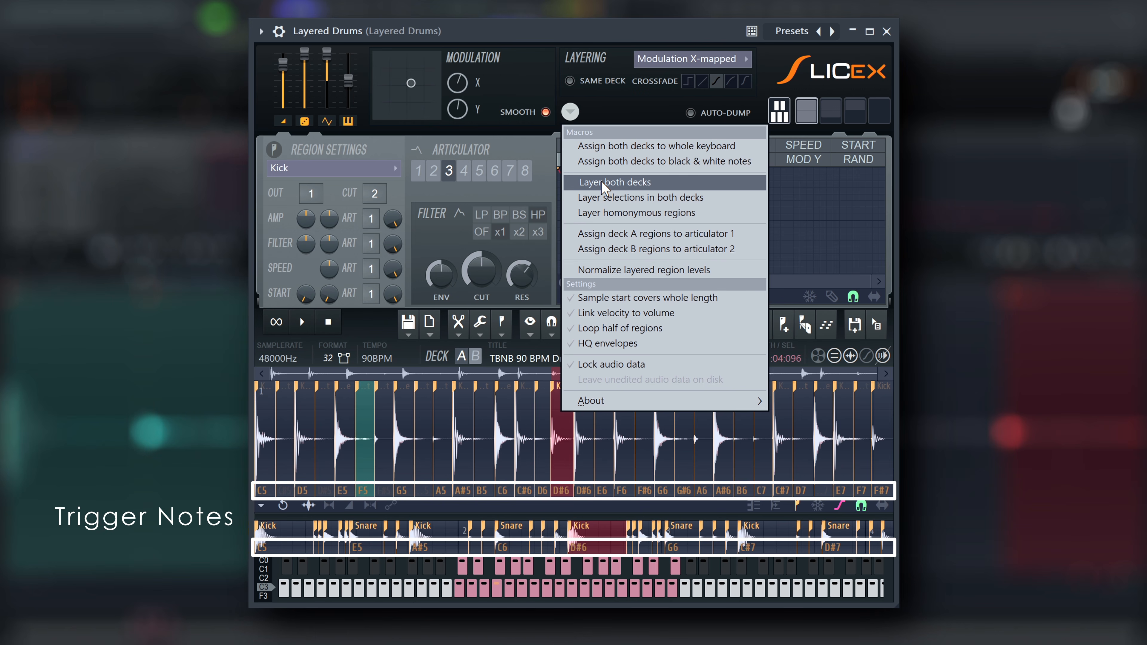
pyautogui.click(603, 183)
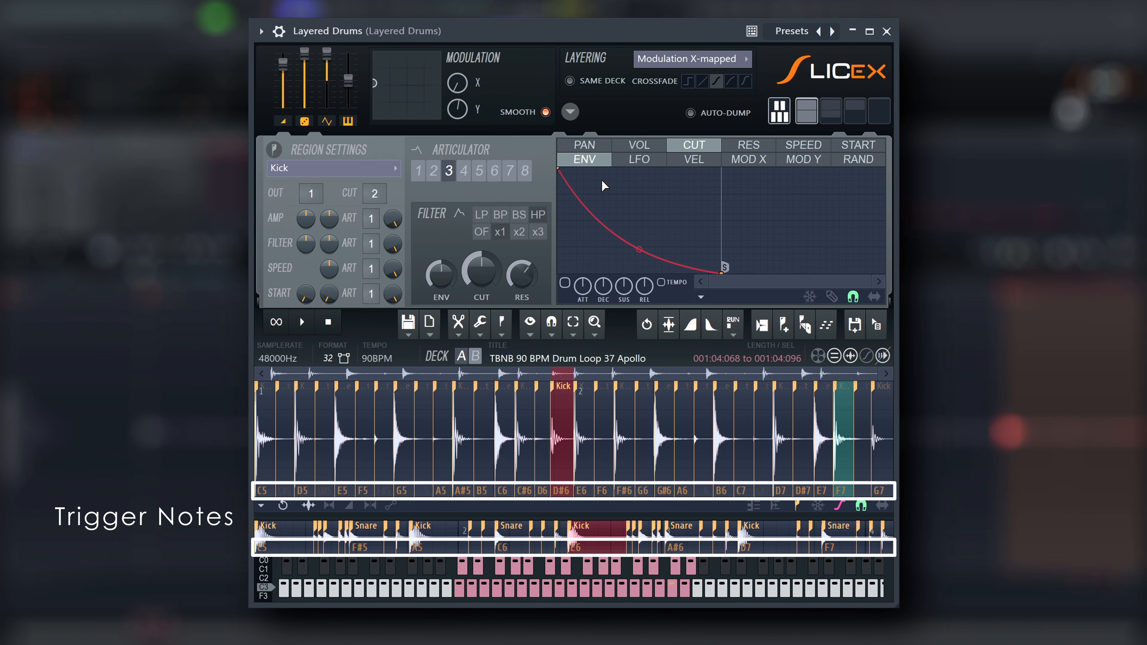
pyautogui.click(570, 111)
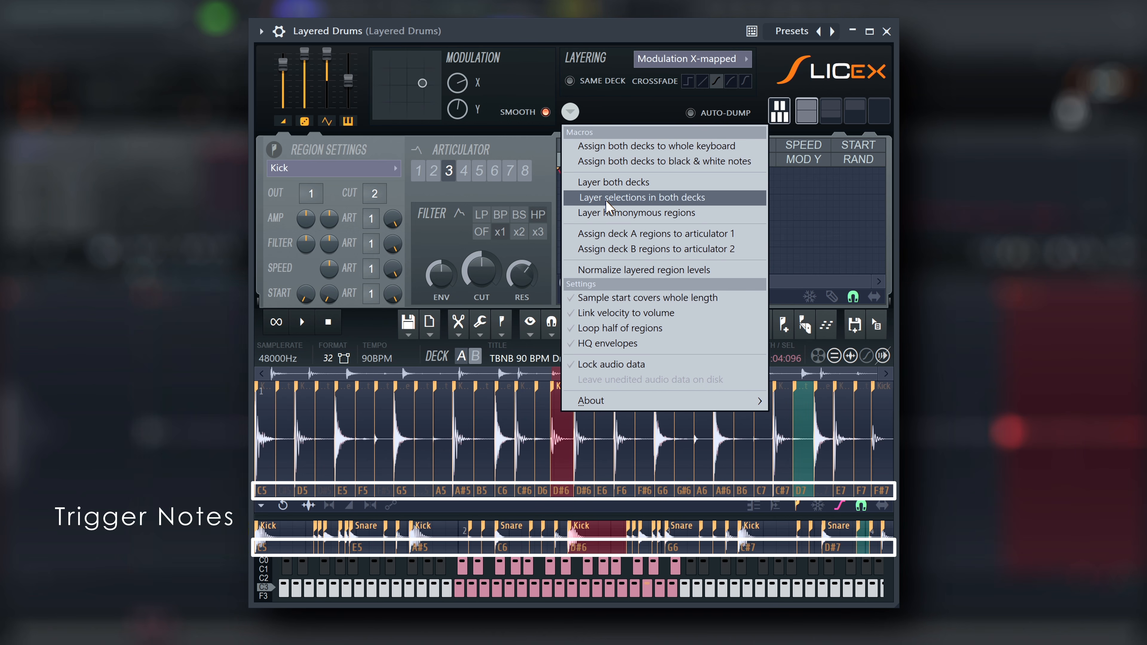
pyautogui.click(607, 208)
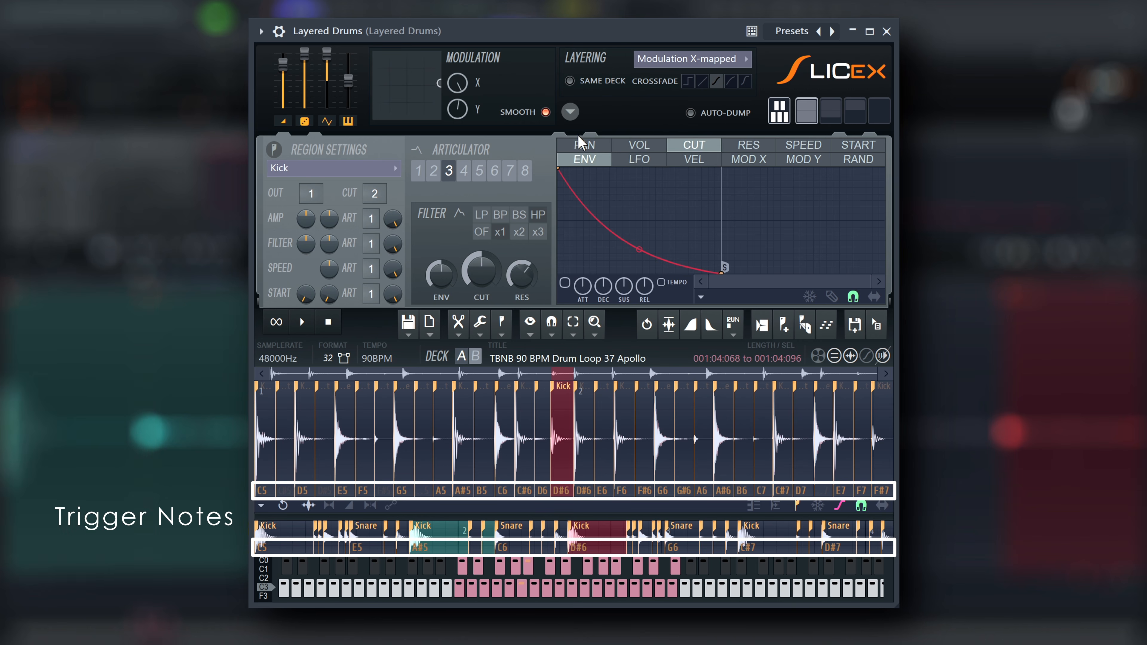
pyautogui.click(575, 116)
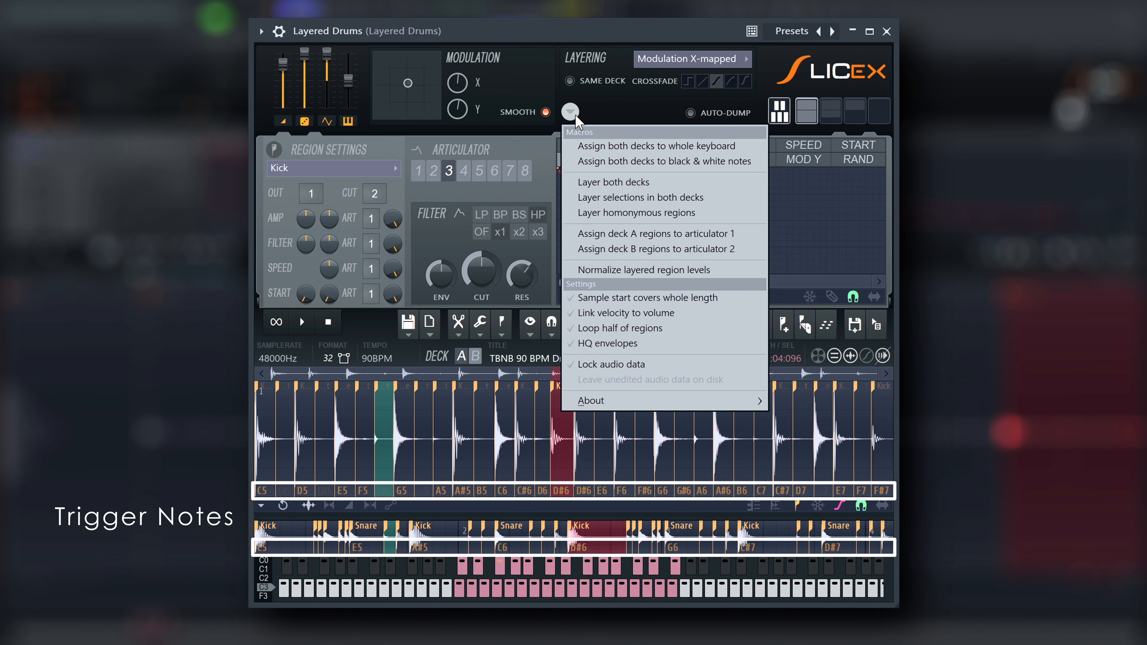
pyautogui.click(614, 212)
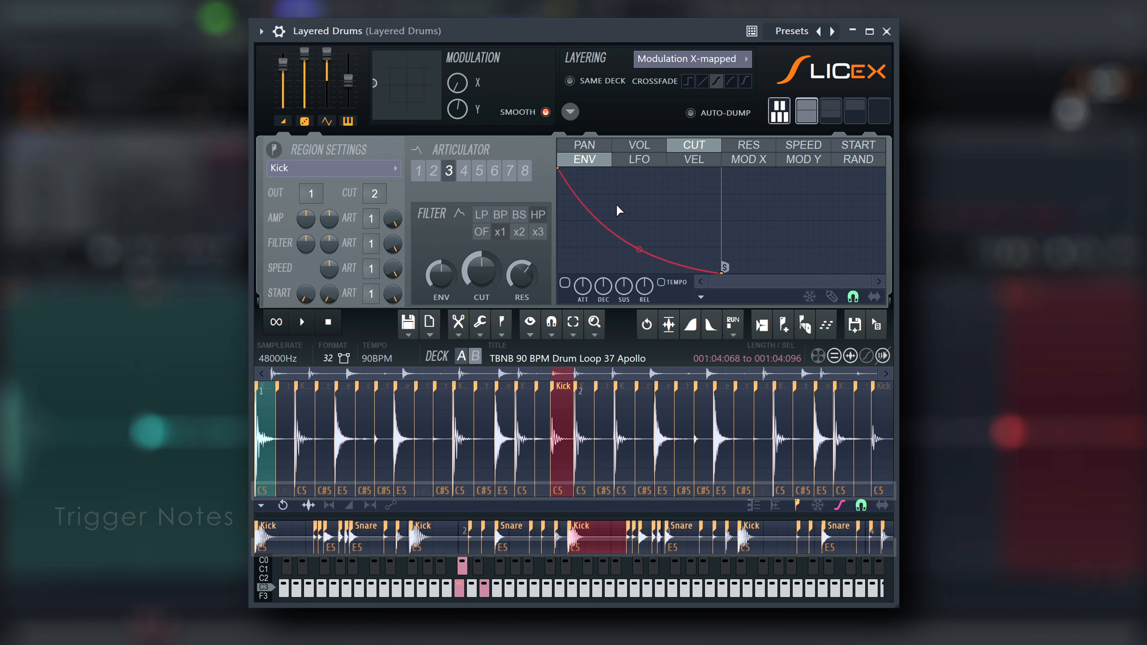
# Step: Assign deck A regions to articulator 1 and deck B regions to articulator 2, checking a snare and a kick slice in deck B
pyautogui.click(570, 111)
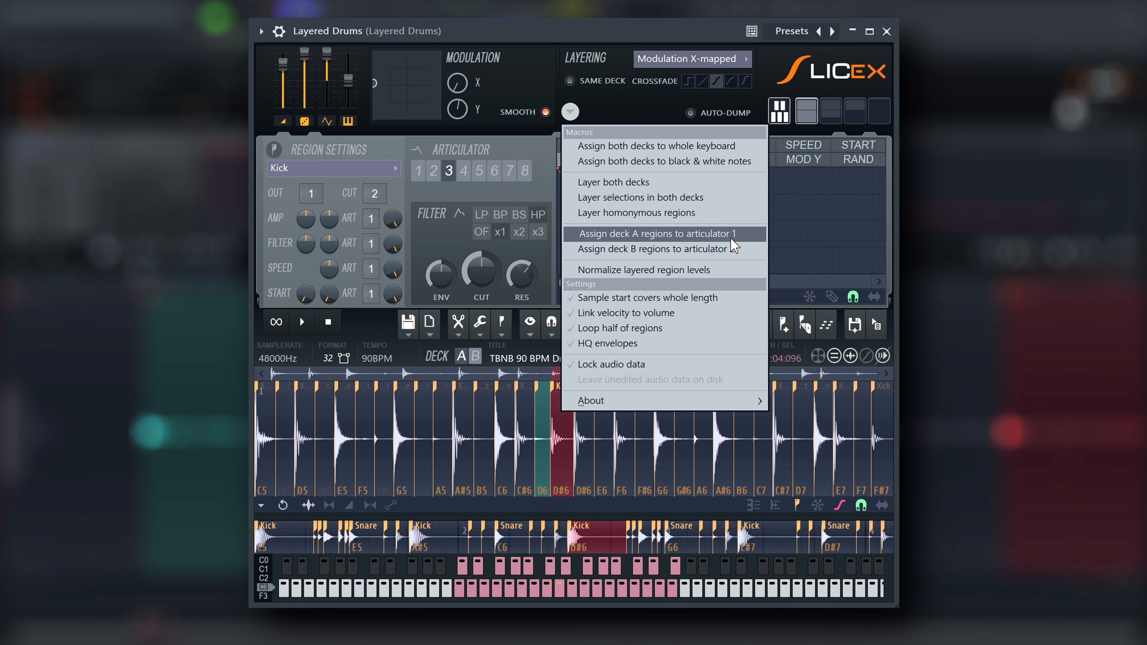
pyautogui.click(730, 238)
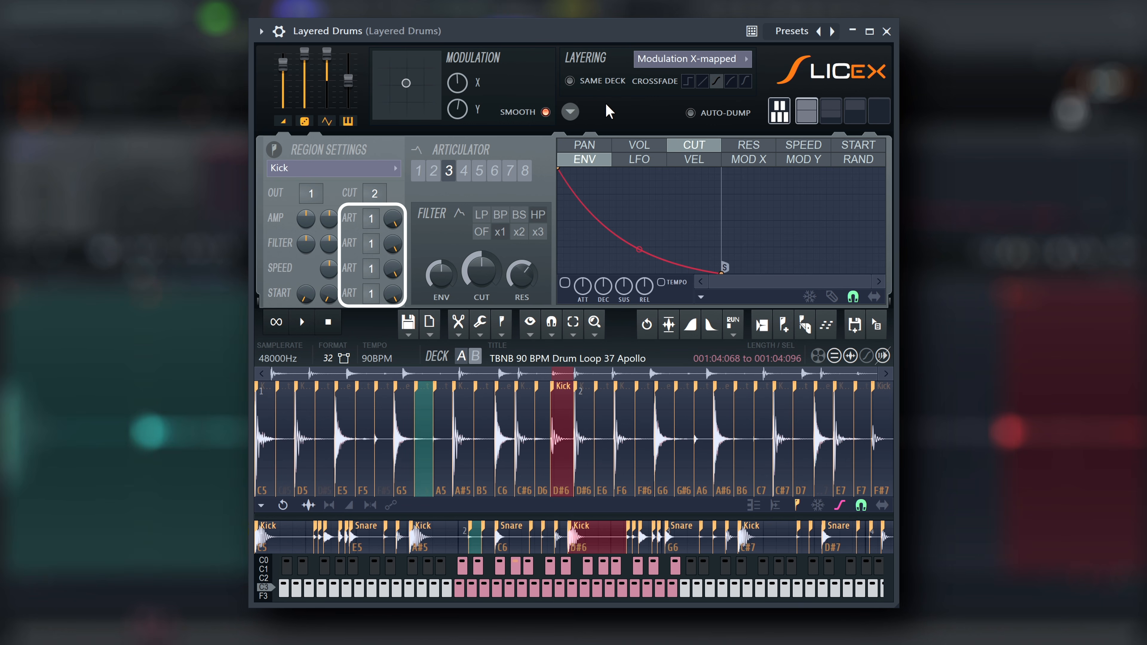
pyautogui.click(570, 111)
pyautogui.click(628, 251)
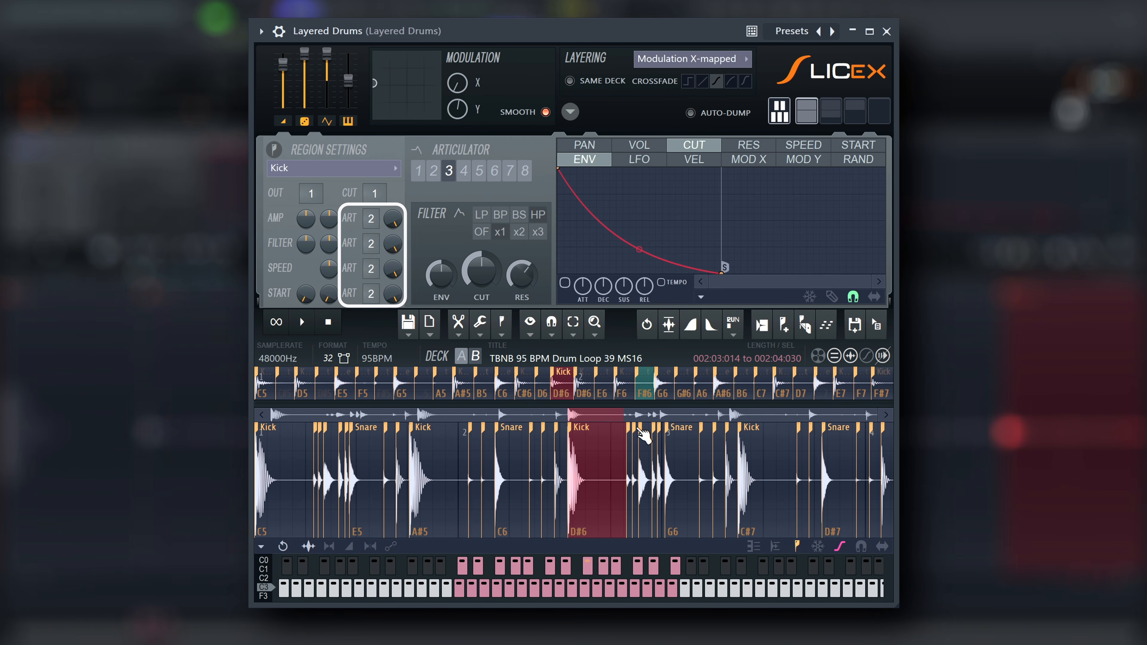
pyautogui.click(637, 434)
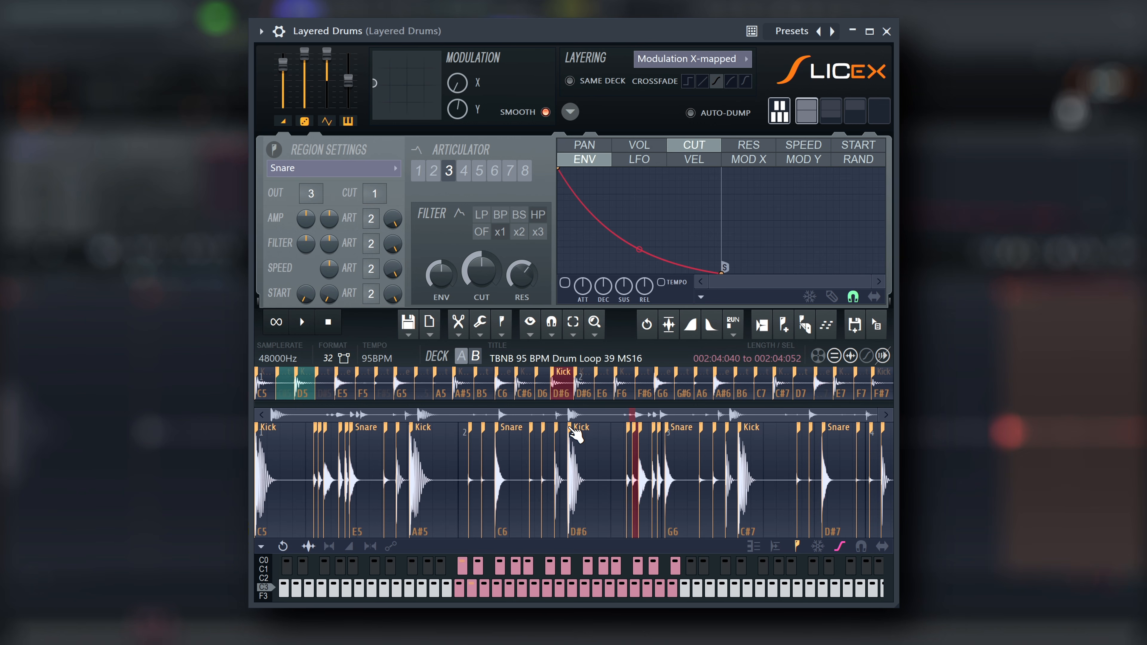
pyautogui.click(570, 428)
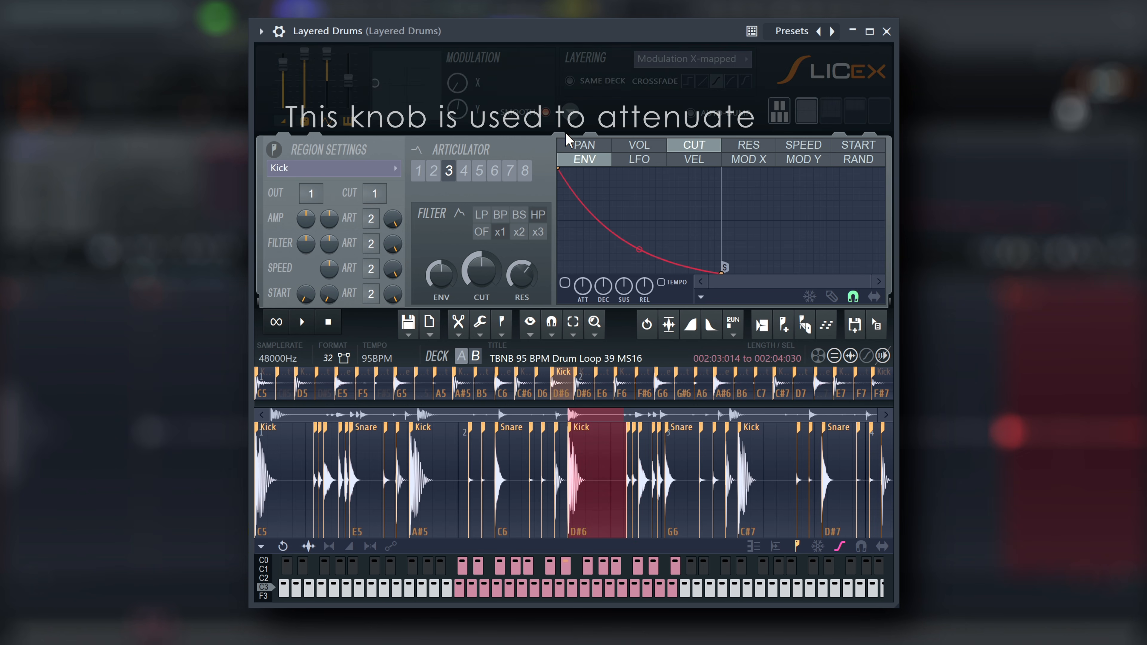
# Step: Normalize the layered region levels of Layered Drums
pyautogui.click(569, 115)
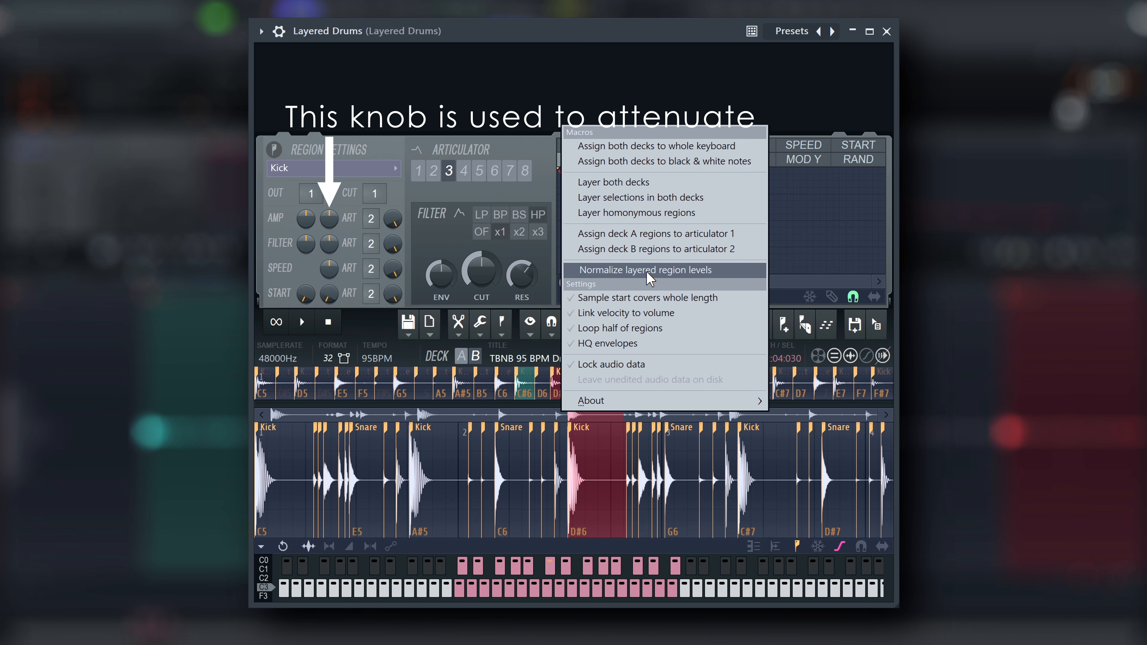
pyautogui.click(646, 271)
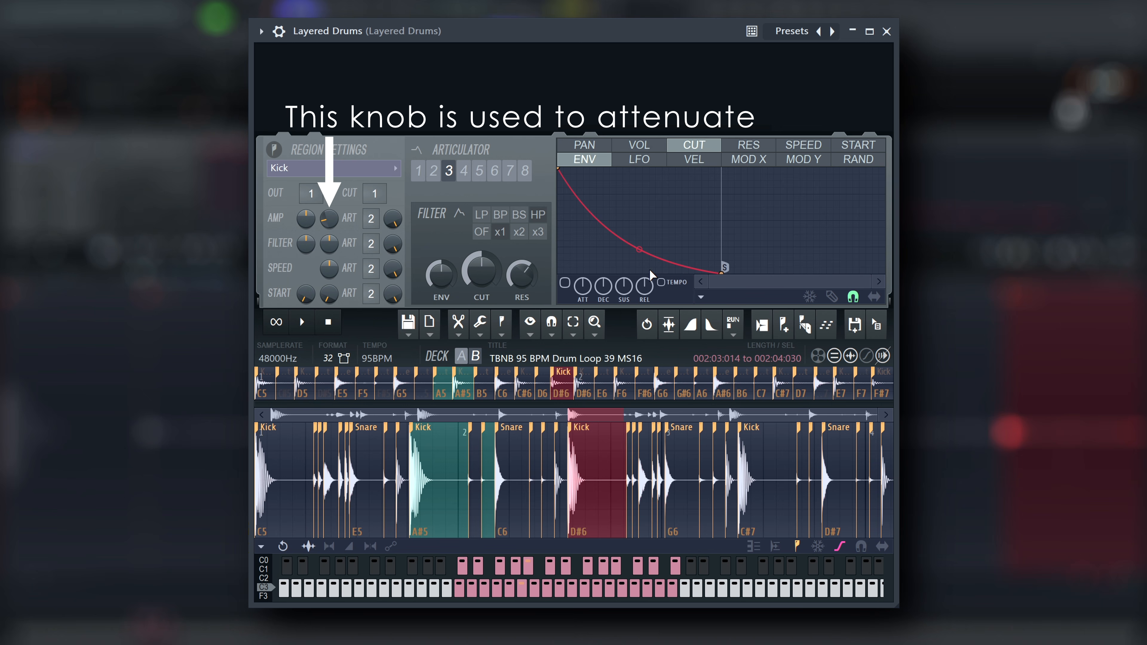
# Step: Try the Link velocity to volume, Loop half of regions, HQ envelopes and Lock audio data settings in turn
pyautogui.click(569, 112)
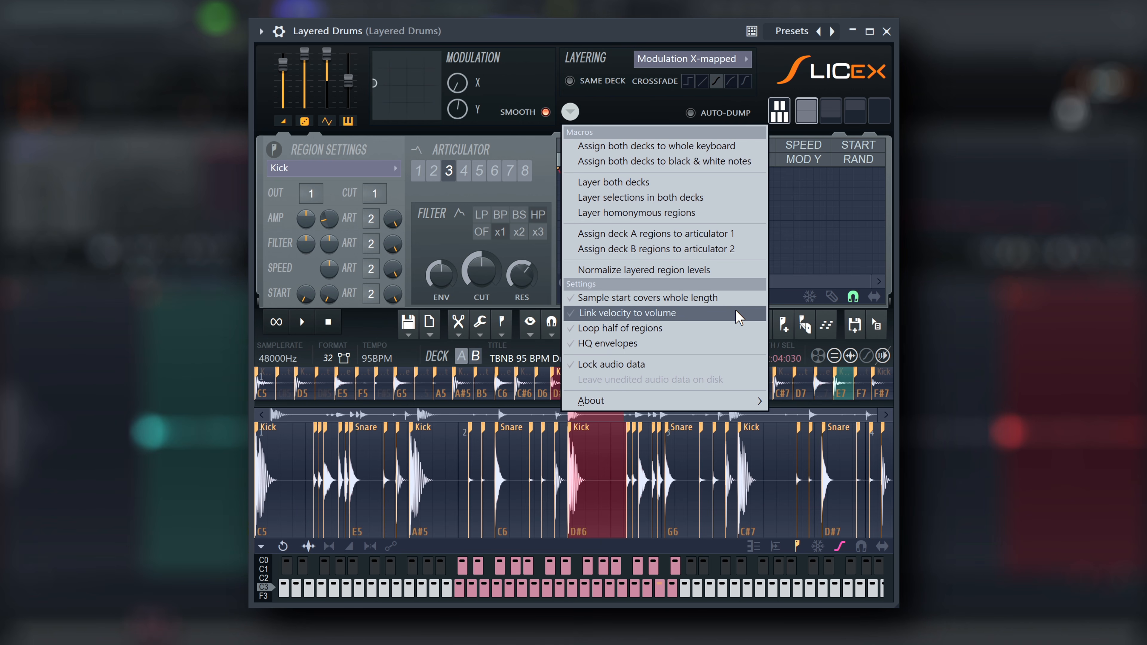
pyautogui.rightClick(736, 312)
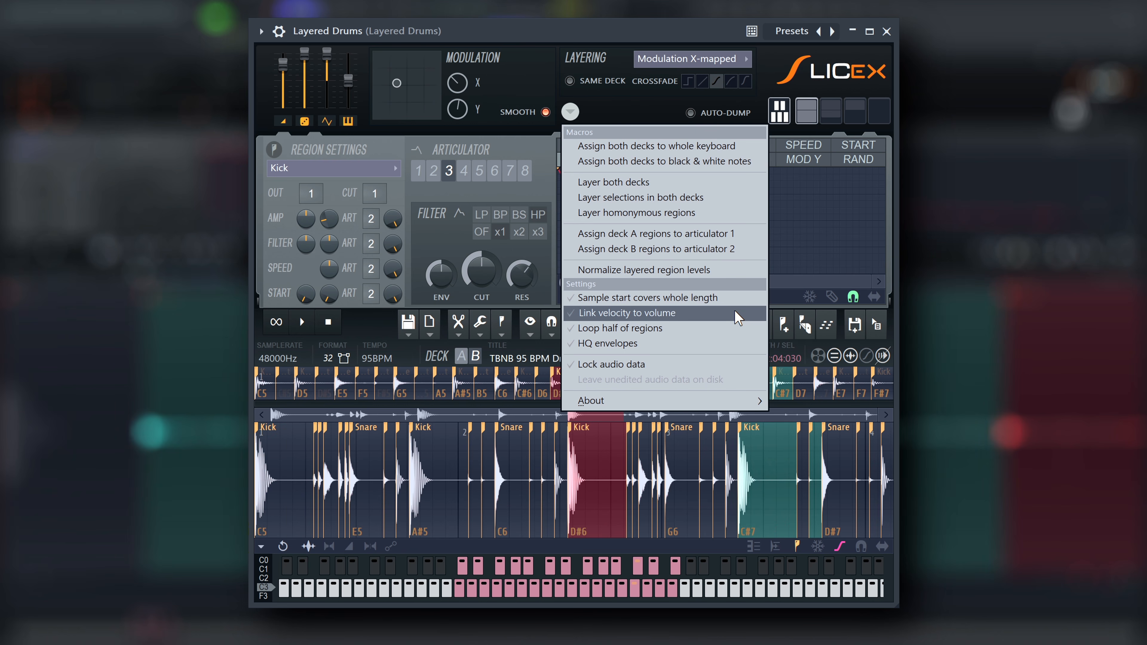
pyautogui.rightClick(720, 332)
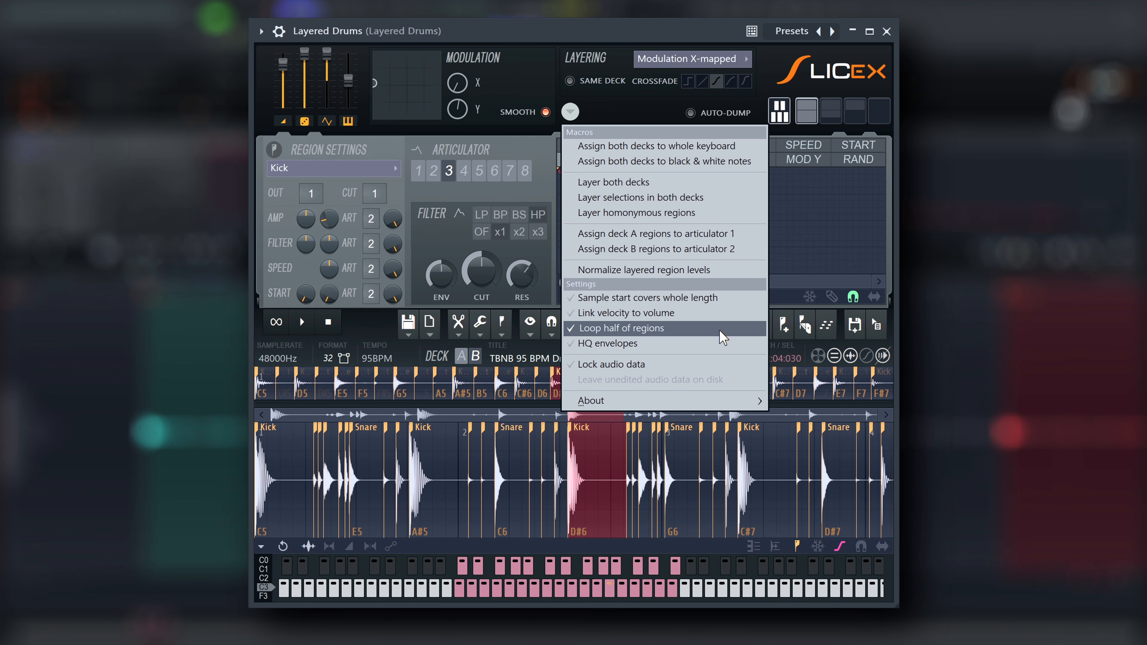
pyautogui.rightClick(711, 344)
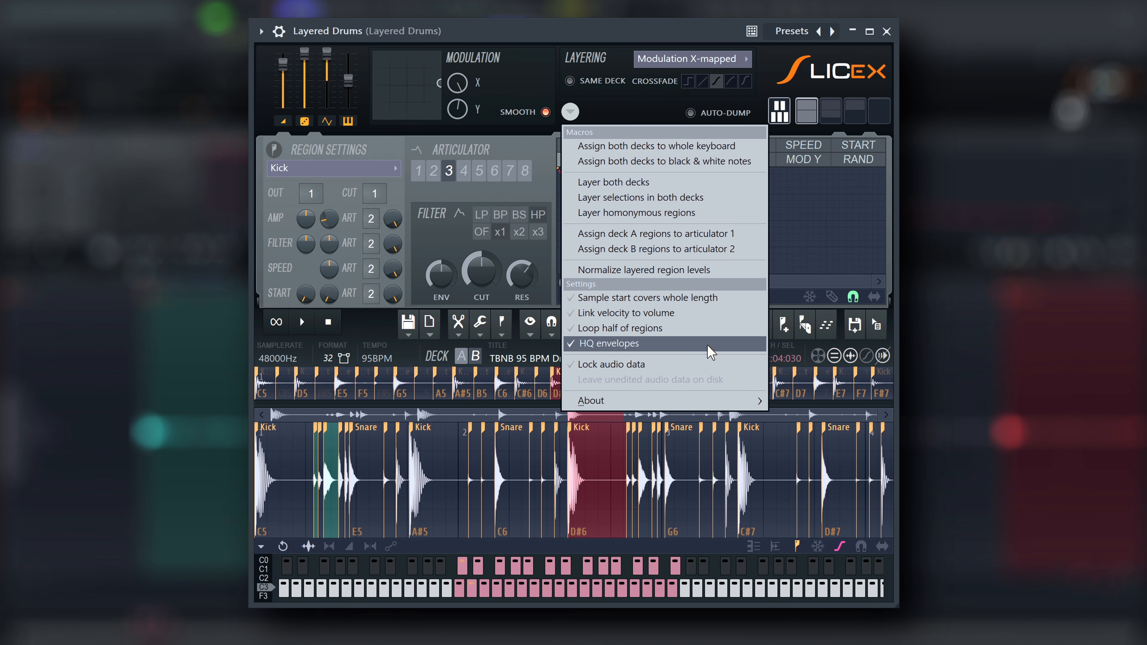
pyautogui.rightClick(702, 364)
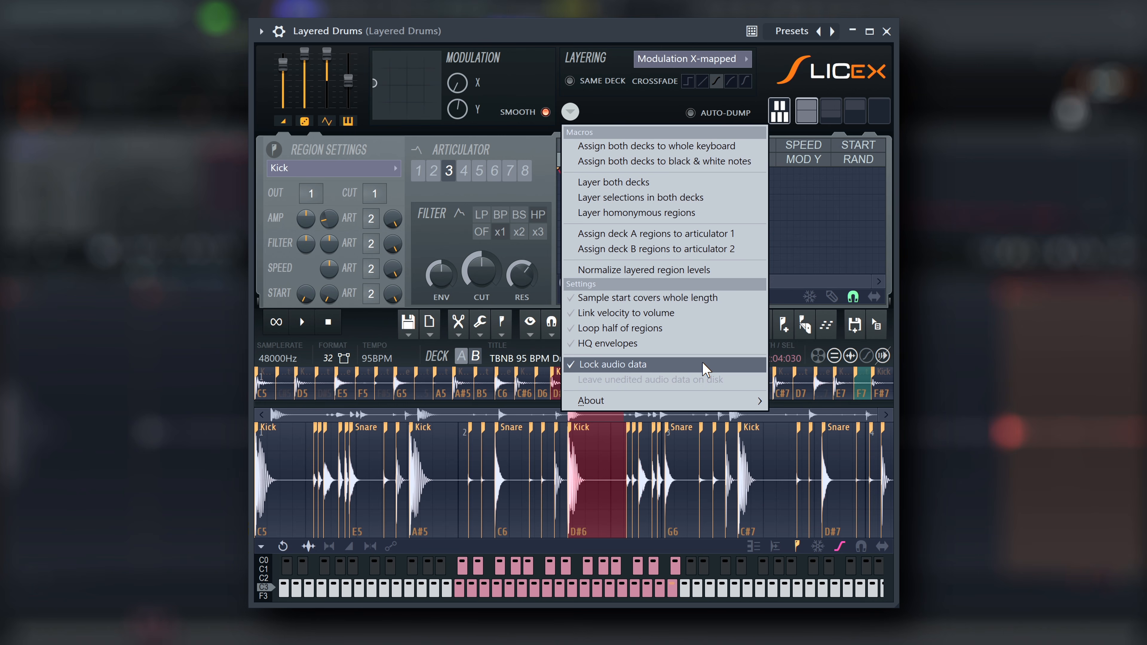
pyautogui.rightClick(701, 364)
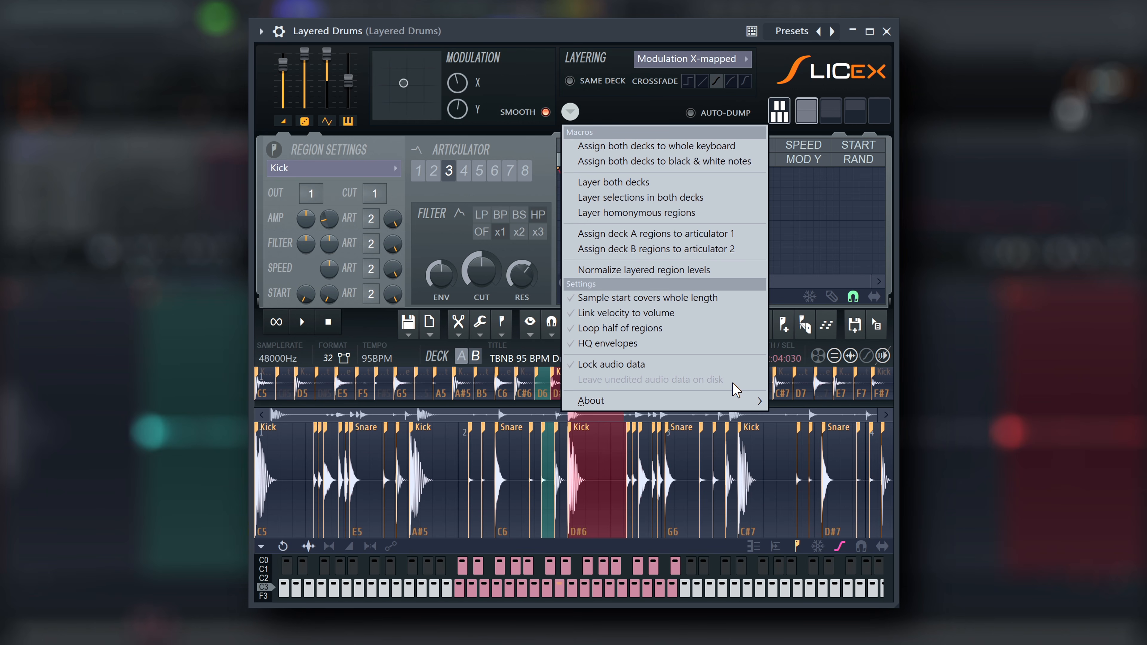
pyautogui.click(569, 112)
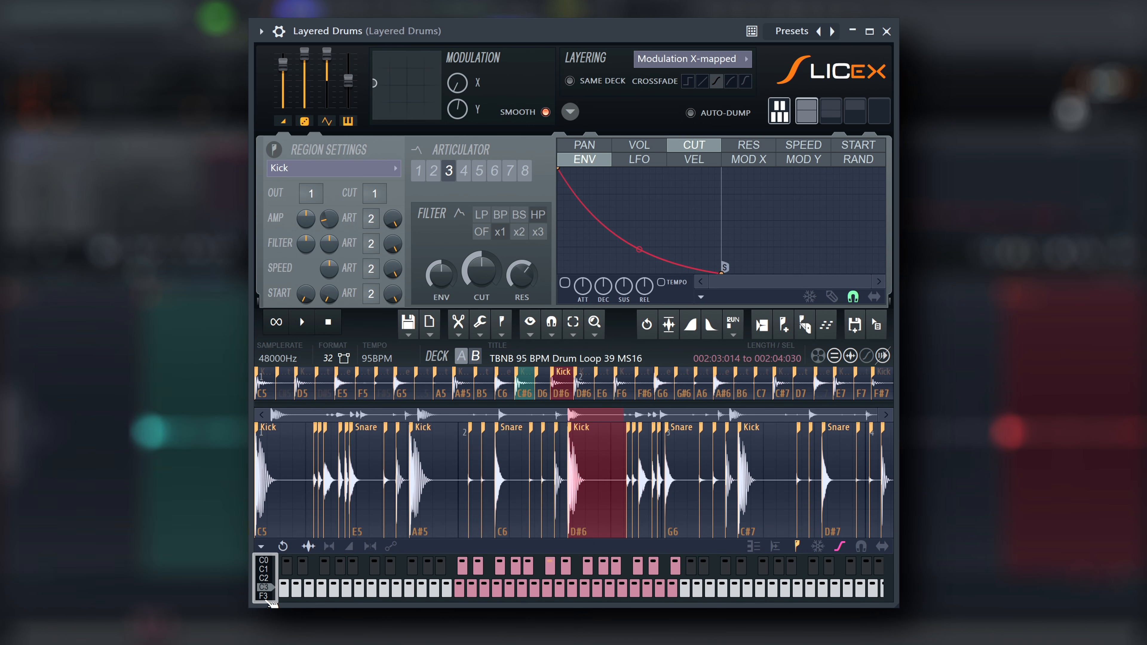
# Step: Shift the displayed keyboard range to C0, C1 and back to C3, and select the region assigned to a mapped key
pyautogui.click(265, 561)
pyautogui.click(265, 569)
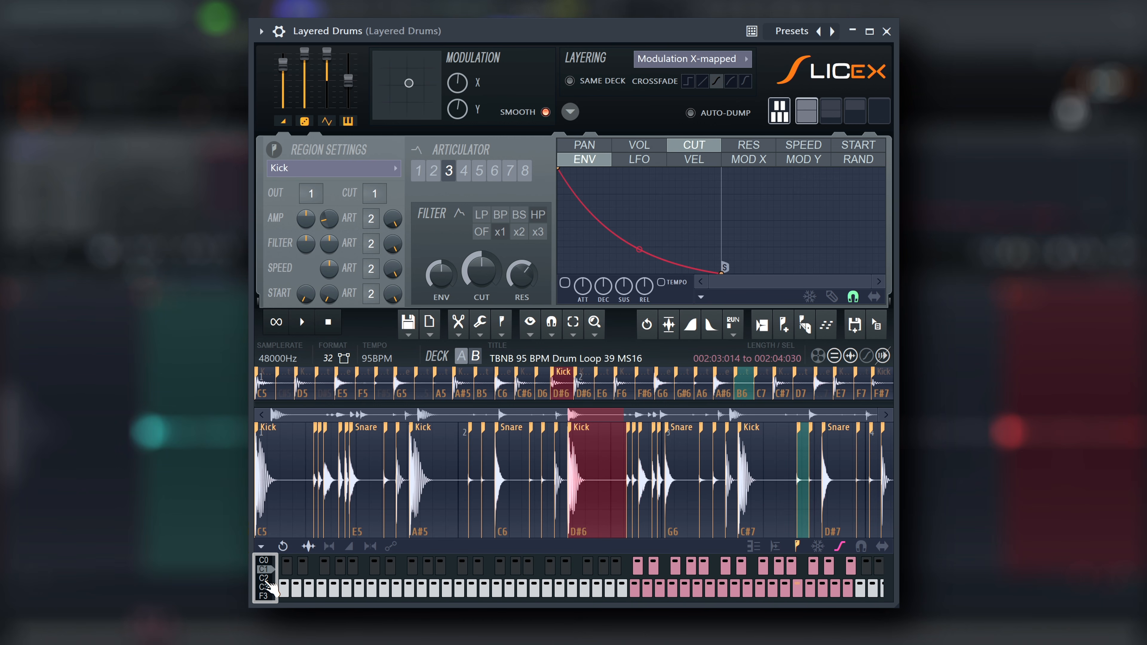
pyautogui.click(264, 587)
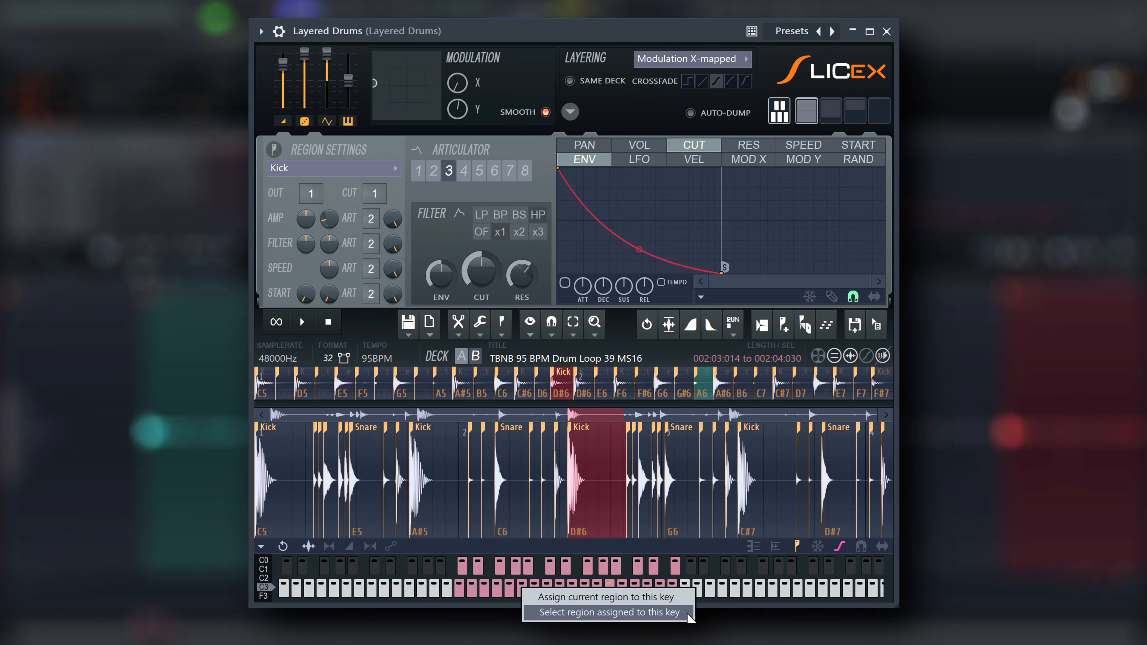
pyautogui.click(687, 612)
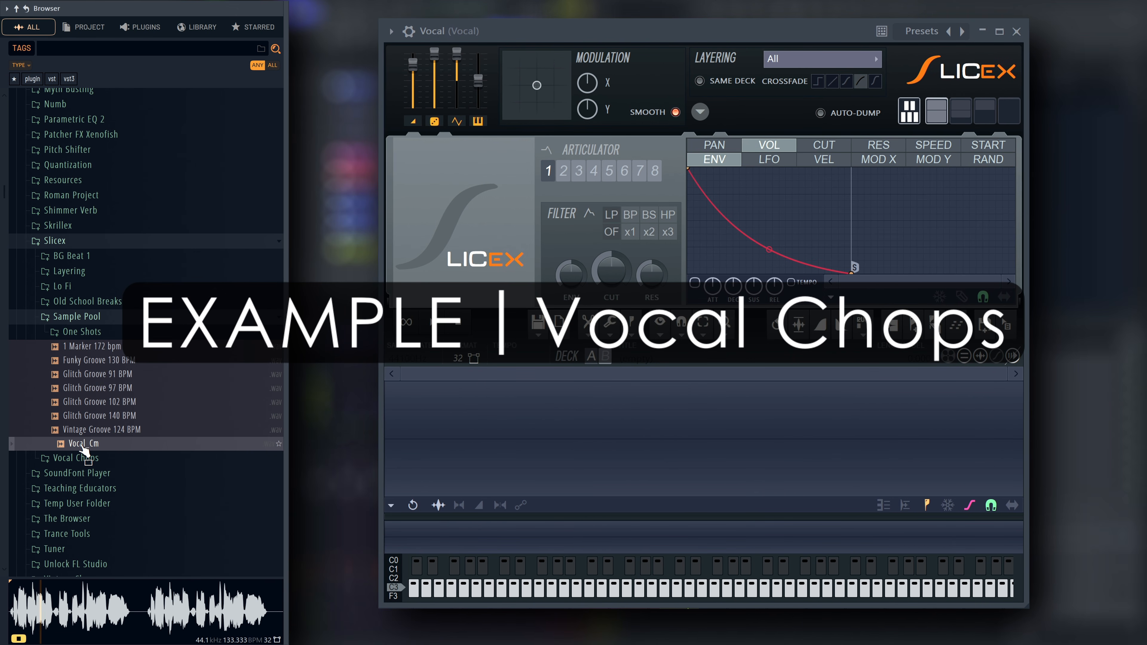
# Step: Load the Vocal_Cm sample from the Slicex Sample Pool into deck A of the Vocal channel and delete its Marker #1
pyautogui.moveTo(84, 450); pyautogui.dragTo(499, 472)
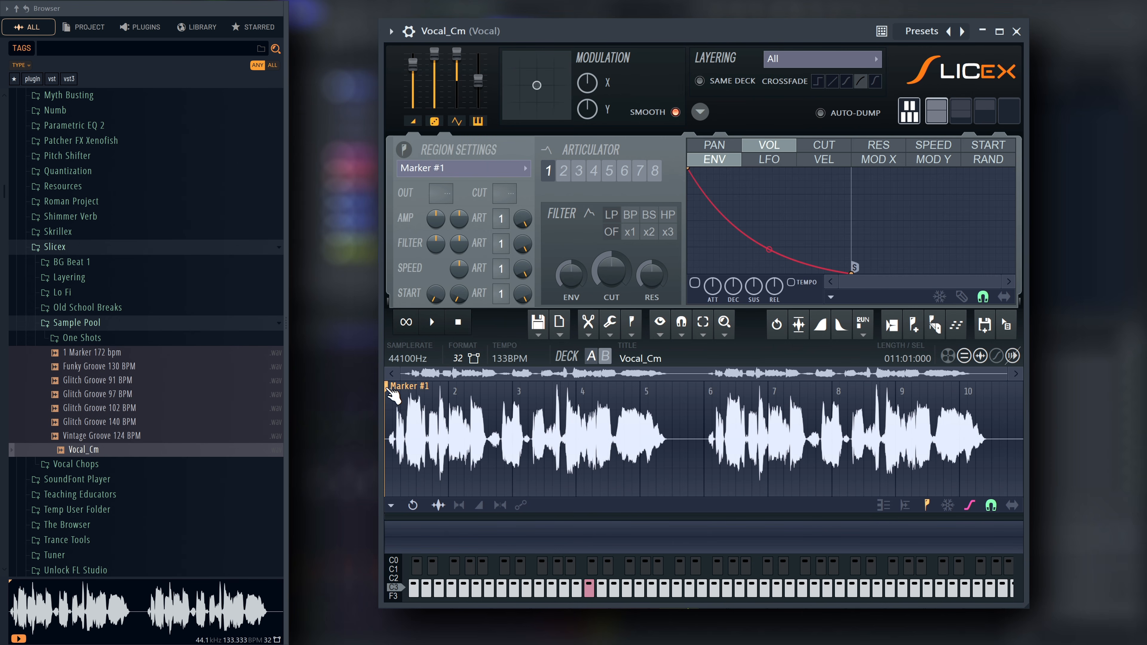
pyautogui.scroll(8, 387, 390)
pyautogui.scroll(-8, 392, 395)
pyautogui.rightClick(392, 394)
pyautogui.click(397, 401)
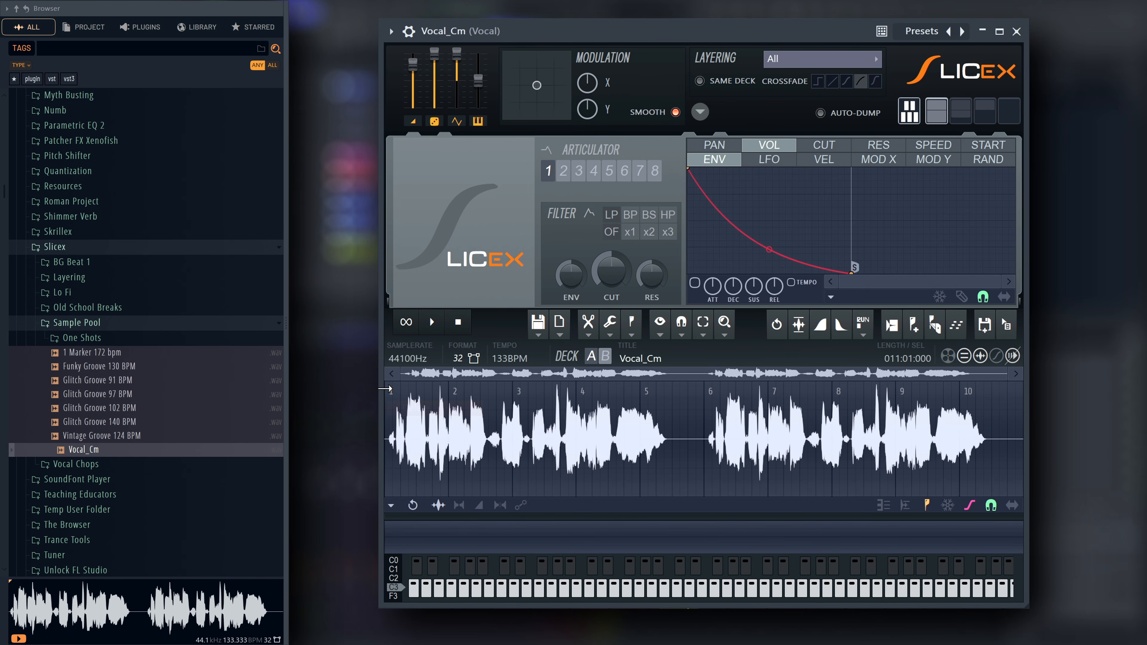
# Step: Place a Downbeat marker at the start of the vocal and set the sample's tempo to 300 BPM
pyautogui.moveTo(407, 389); pyautogui.dragTo(390, 390)
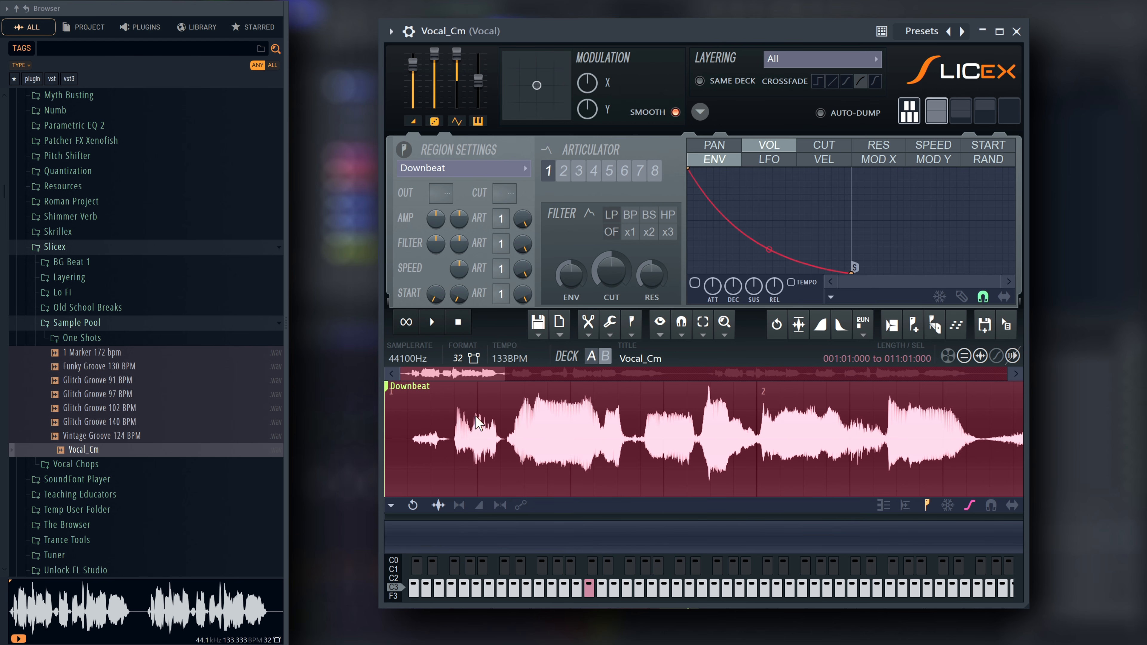
pyautogui.moveTo(479, 422)
pyautogui.mouseDown()
pyautogui.moveTo(492, 412)
pyautogui.moveTo(444, 412)
pyautogui.mouseUp()
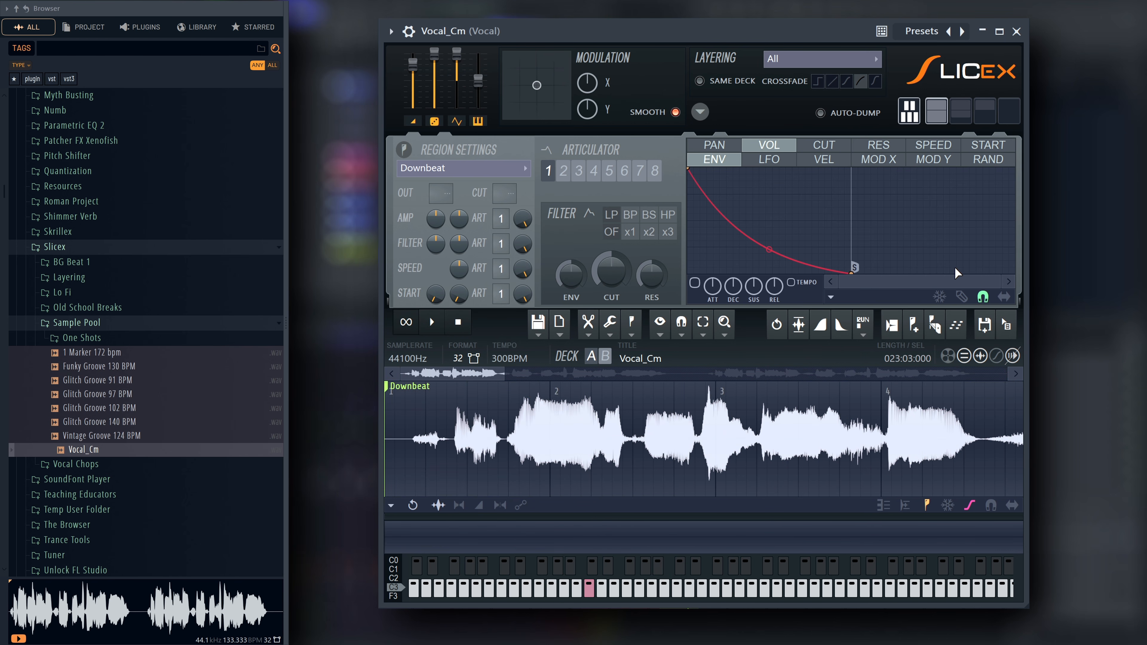
# Step: Slice the Vocal_Cm sample with medium grid-slicing
pyautogui.click(956, 324)
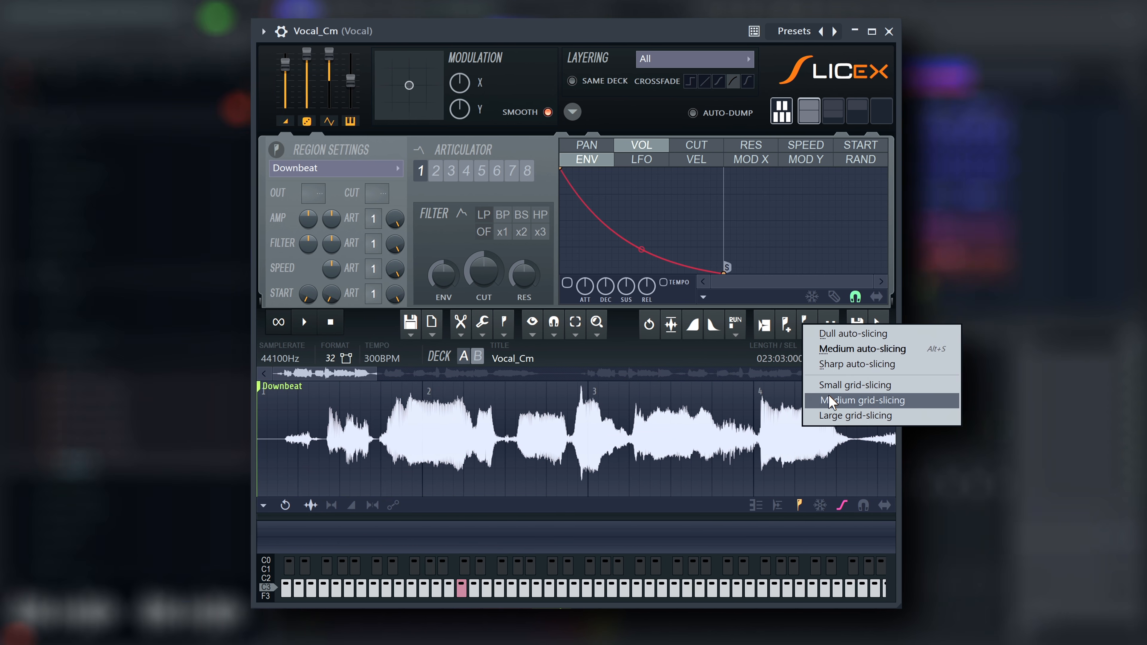
pyautogui.click(957, 400)
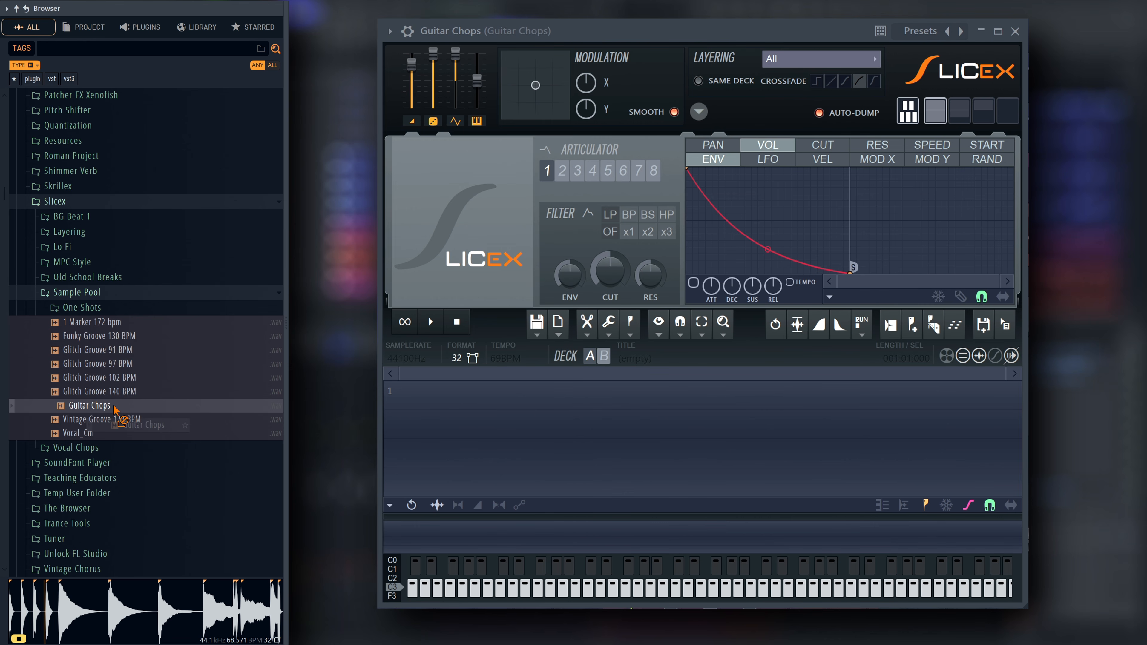
# Step: Load the Guitar Chops sample from the Slicex Sample Pool into the Guitar Chops channel
pyautogui.moveTo(469, 445); pyautogui.dragTo(471, 447)
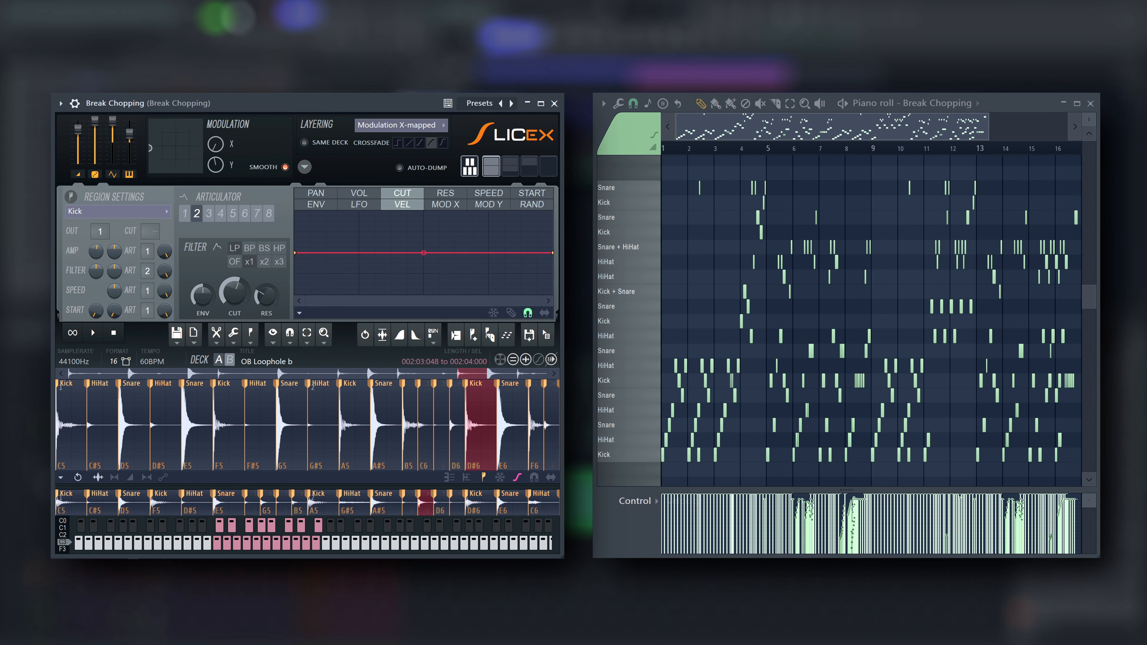
# Step: Play the Break Chopping pattern and examine its note fine pitch and note pan values in the piano roll's control lane
pyautogui.press('space')
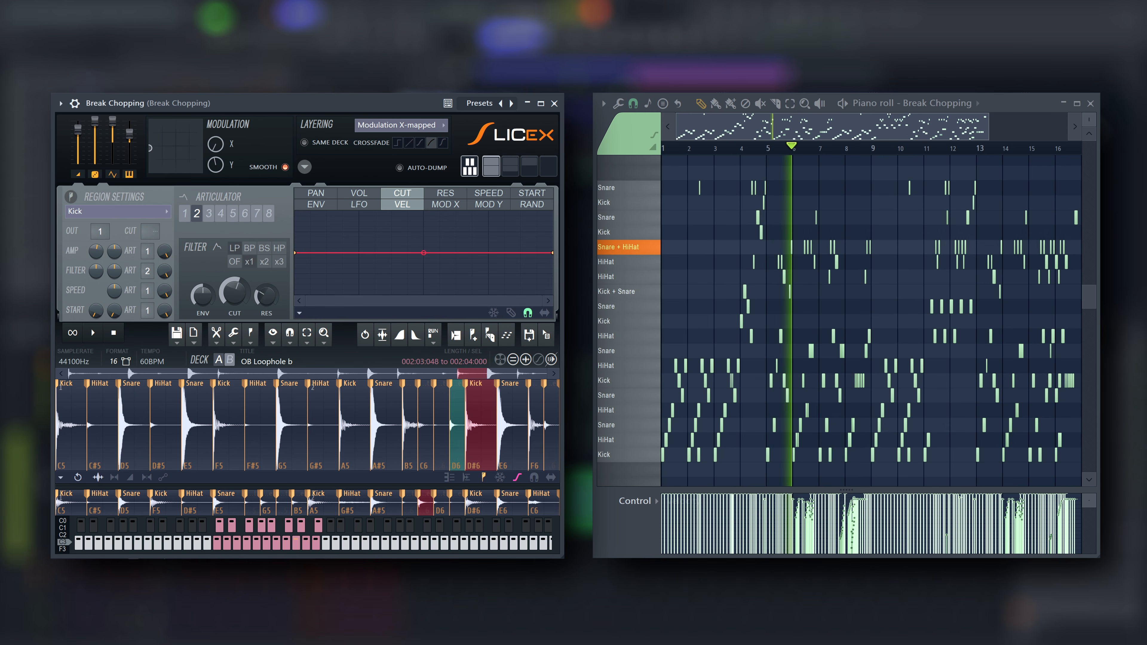
pyautogui.click(634, 500)
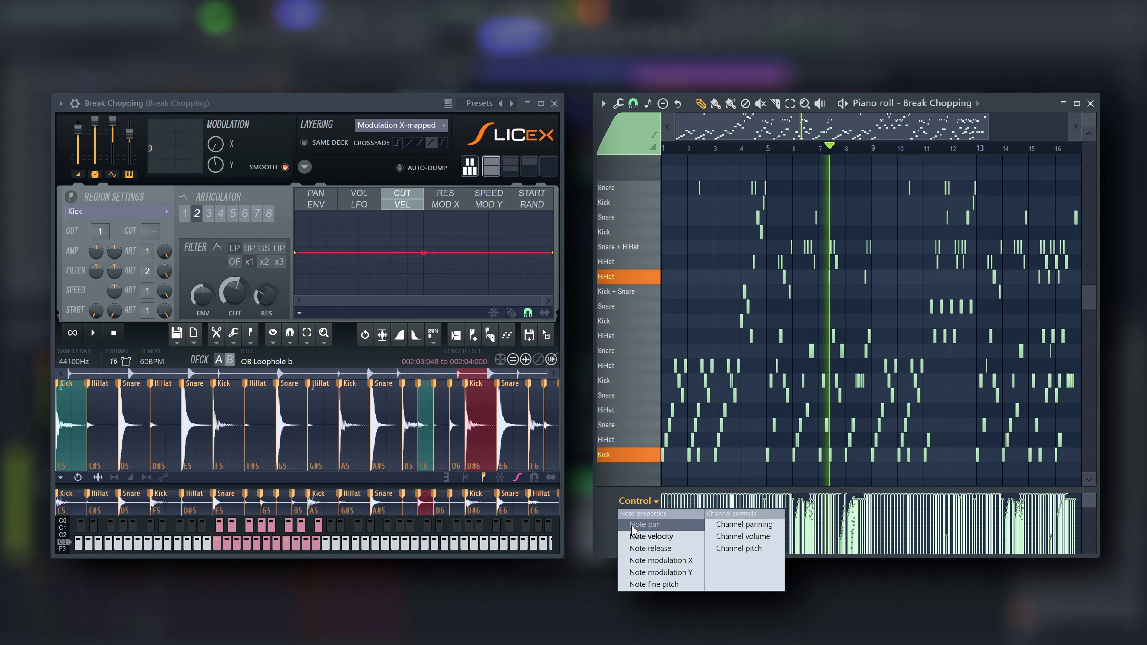
pyautogui.click(655, 586)
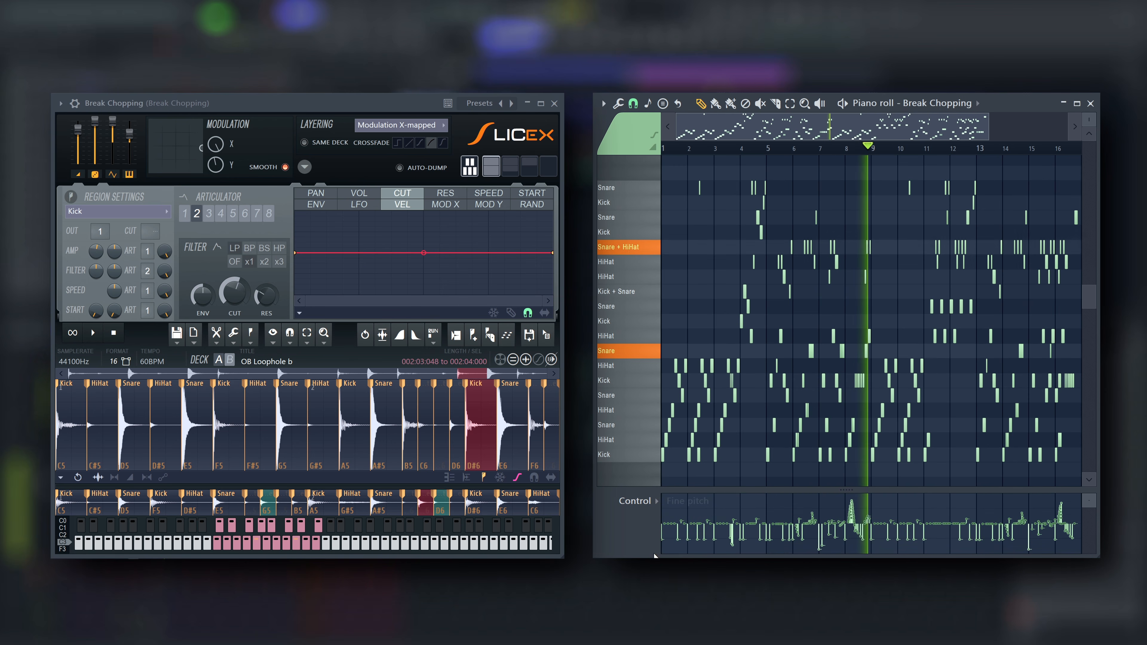
pyautogui.click(649, 501)
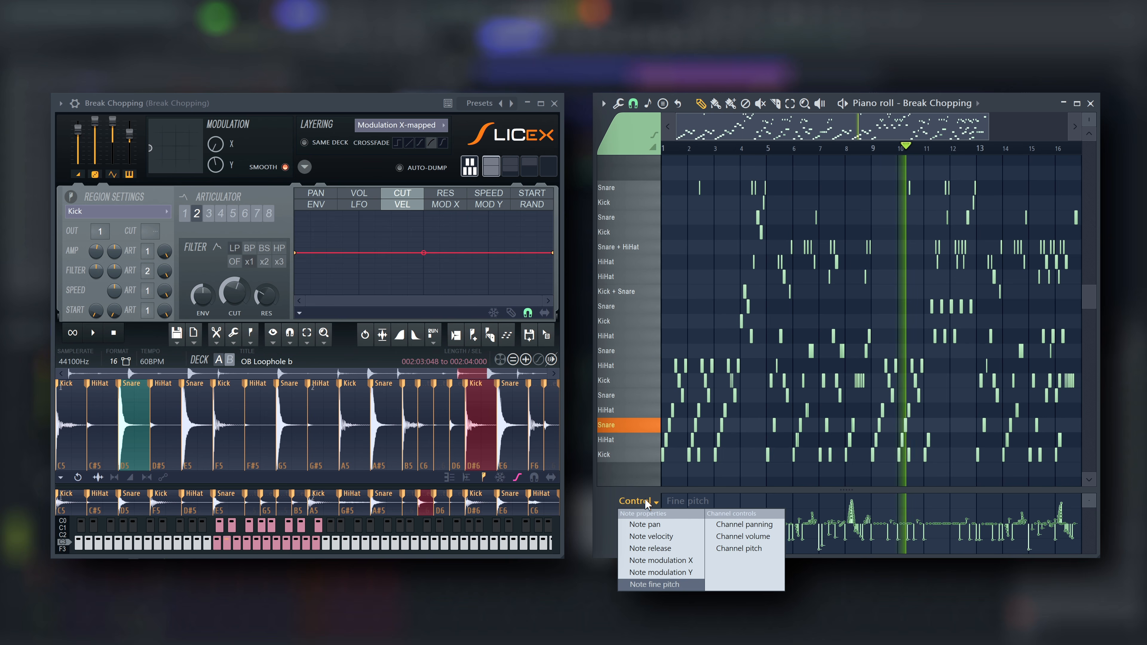
pyautogui.click(653, 524)
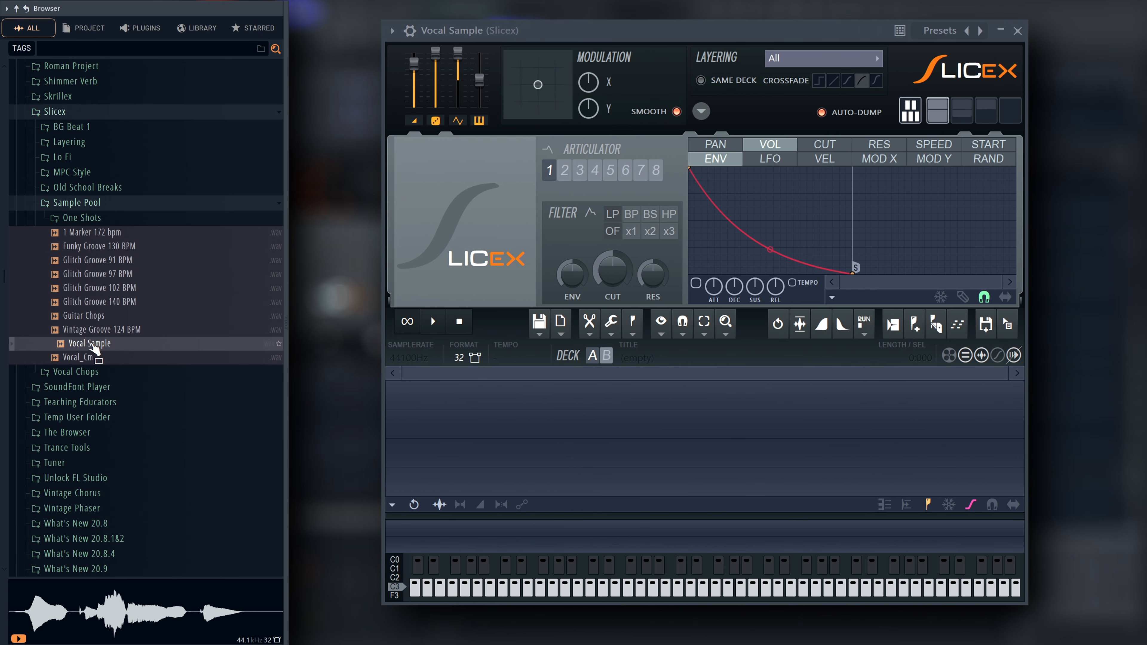
# Step: Load Vocal Sample from the Slicex Sample Pool into deck A of the Vocal Sample channel
pyautogui.moveTo(244, 368); pyautogui.dragTo(389, 409)
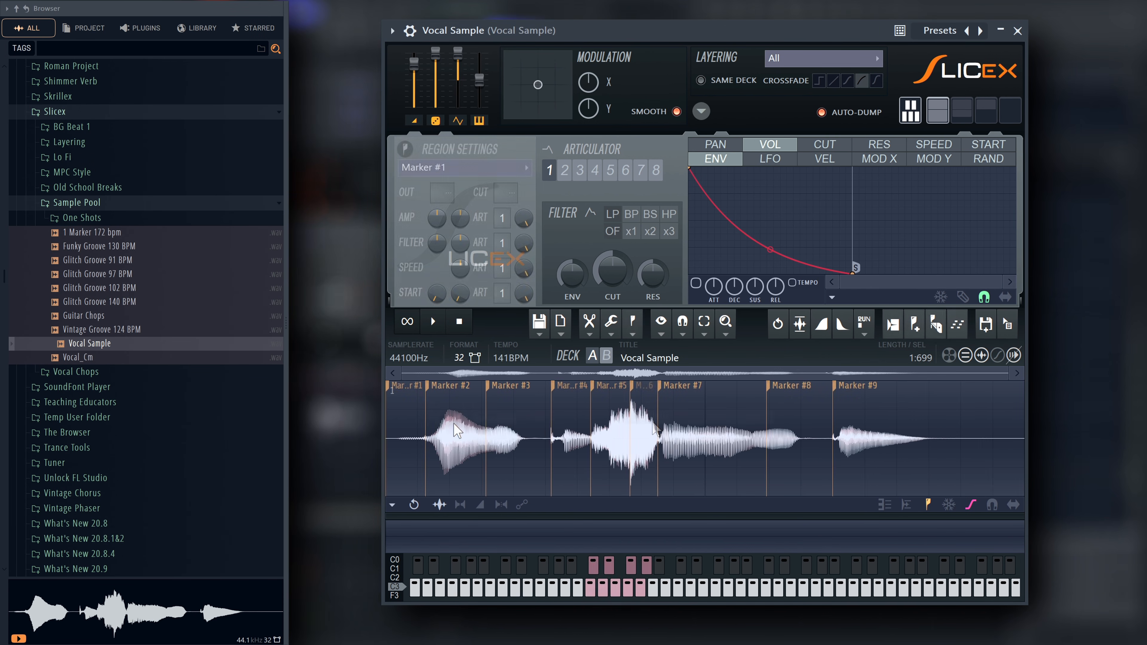
pyautogui.click(952, 387)
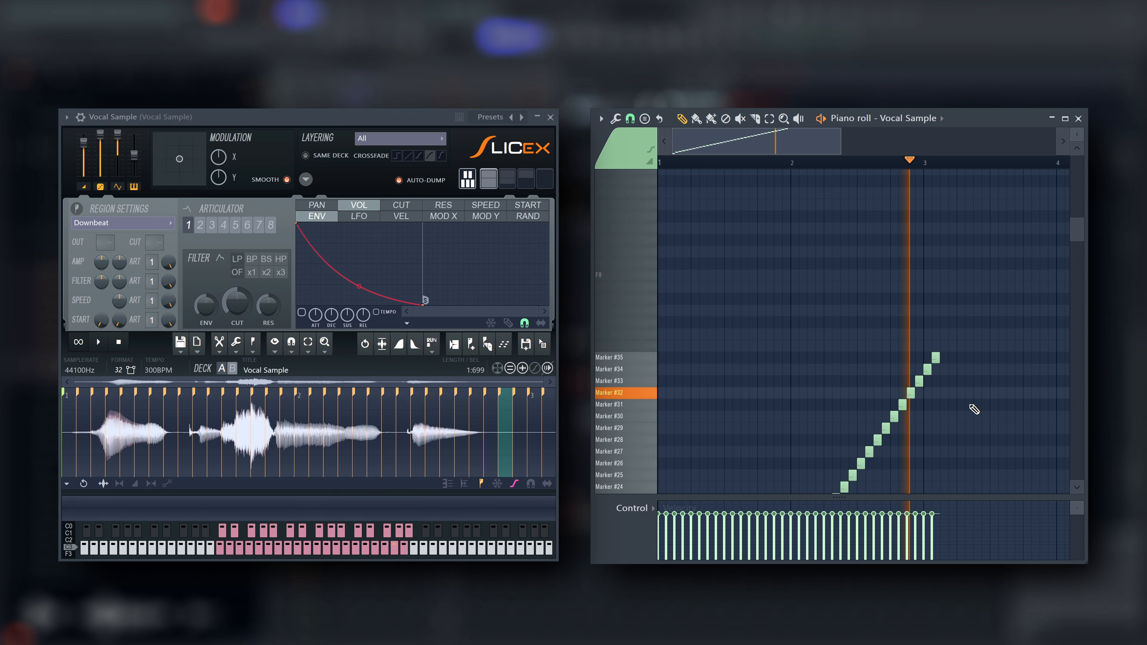
# Step: Select all the Vocal Sample notes, time-stretch them to end shortly before bar 4, and compress them to end just before bar 2
pyautogui.press('space')
pyautogui.scroll(-5, 974, 409)
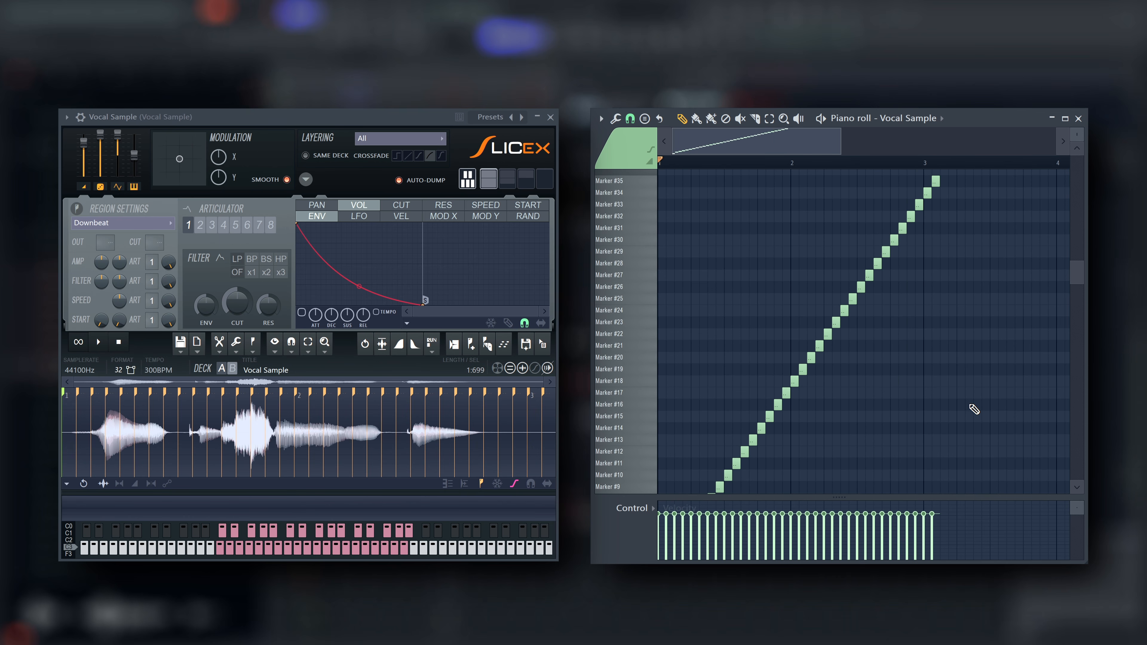
pyautogui.hotkey('ctrl', 'a')
pyautogui.moveTo(961, 381); pyautogui.dragTo(890, 384)
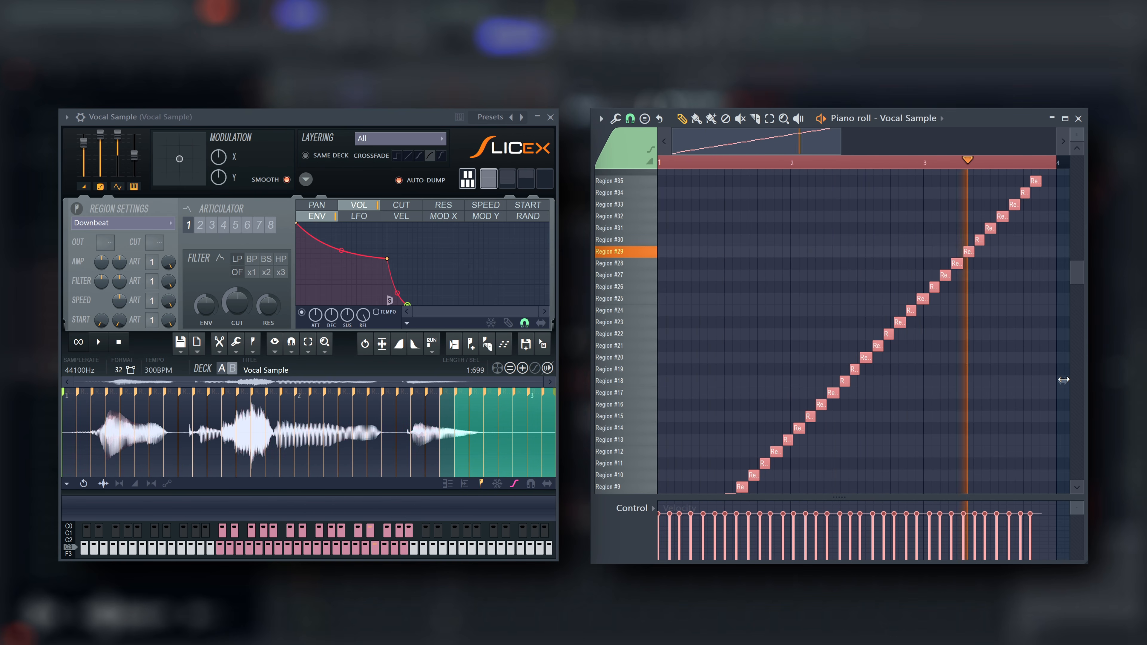
pyautogui.press('space')
pyautogui.moveTo(1061, 380); pyautogui.dragTo(805, 380)
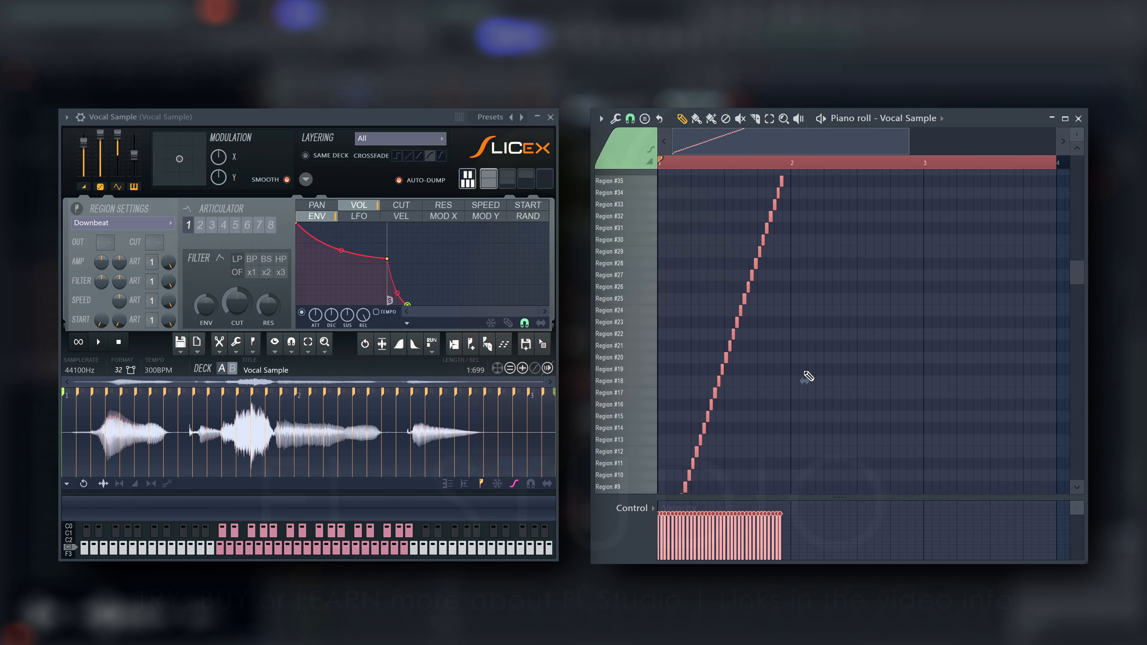